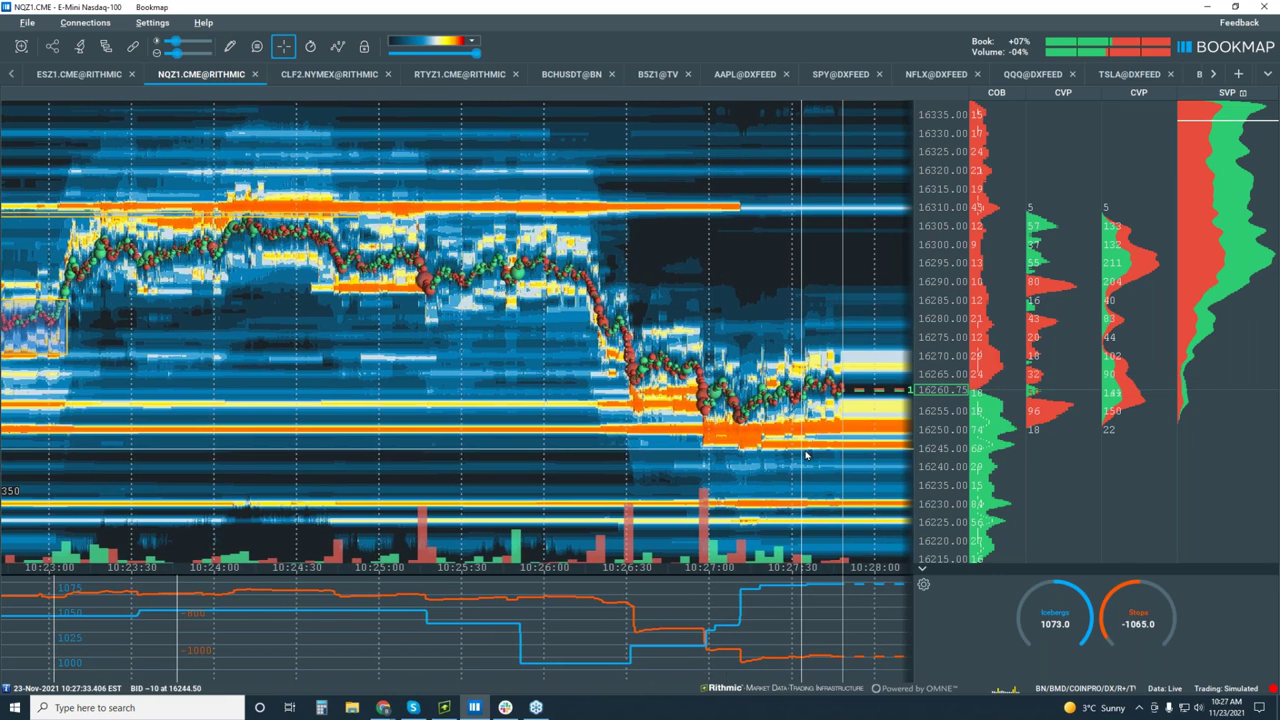
Step: Open the ESZ1 E-Mini S&P 500 chart and examine the heatmap and price action around the 09:30 open
{"action": "left_click", "coordinate": [77, 80]}
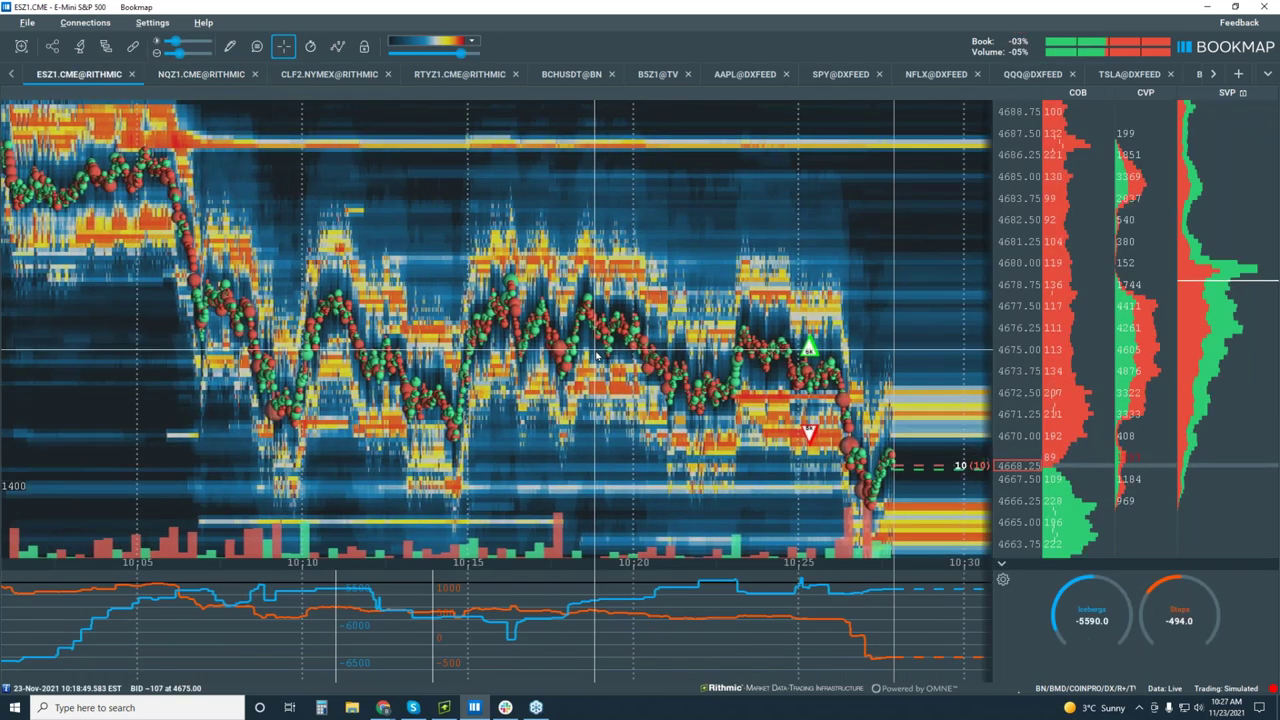
{"action": "scroll", "coordinate": [597, 355], "scroll_direction": "down", "scroll_amount": 5}
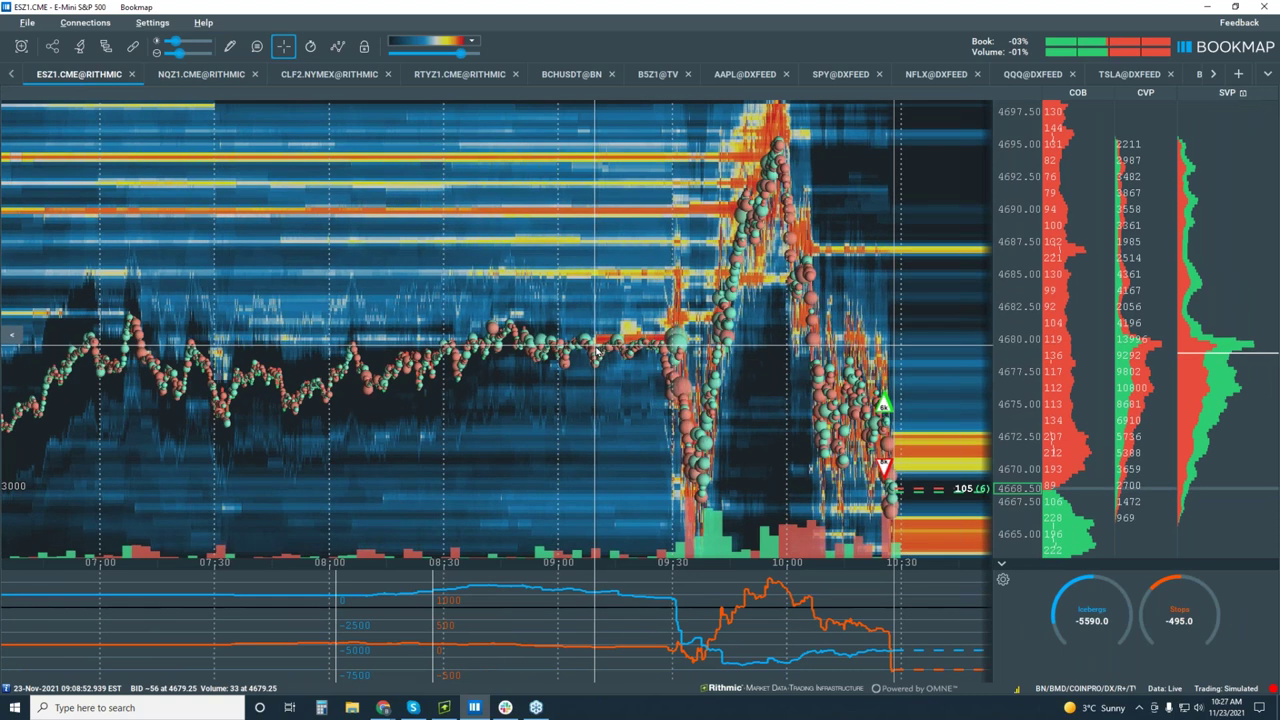
{"action": "scroll", "coordinate": [1018, 236], "scroll_direction": "down", "scroll_amount": 3}
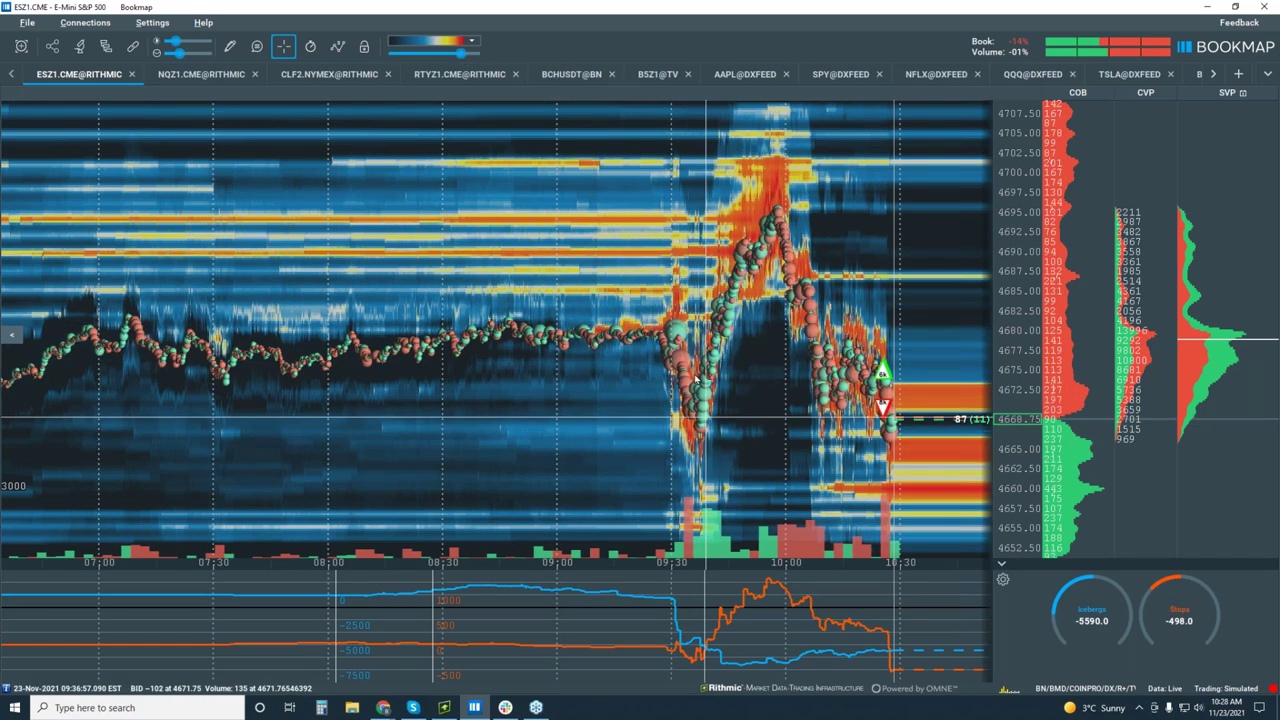
{"action": "scroll", "coordinate": [707, 432], "scroll_direction": "up", "scroll_amount": 5}
{"action": "left_click_drag", "start_coordinate": [410, 369], "coordinate": [771, 289]}
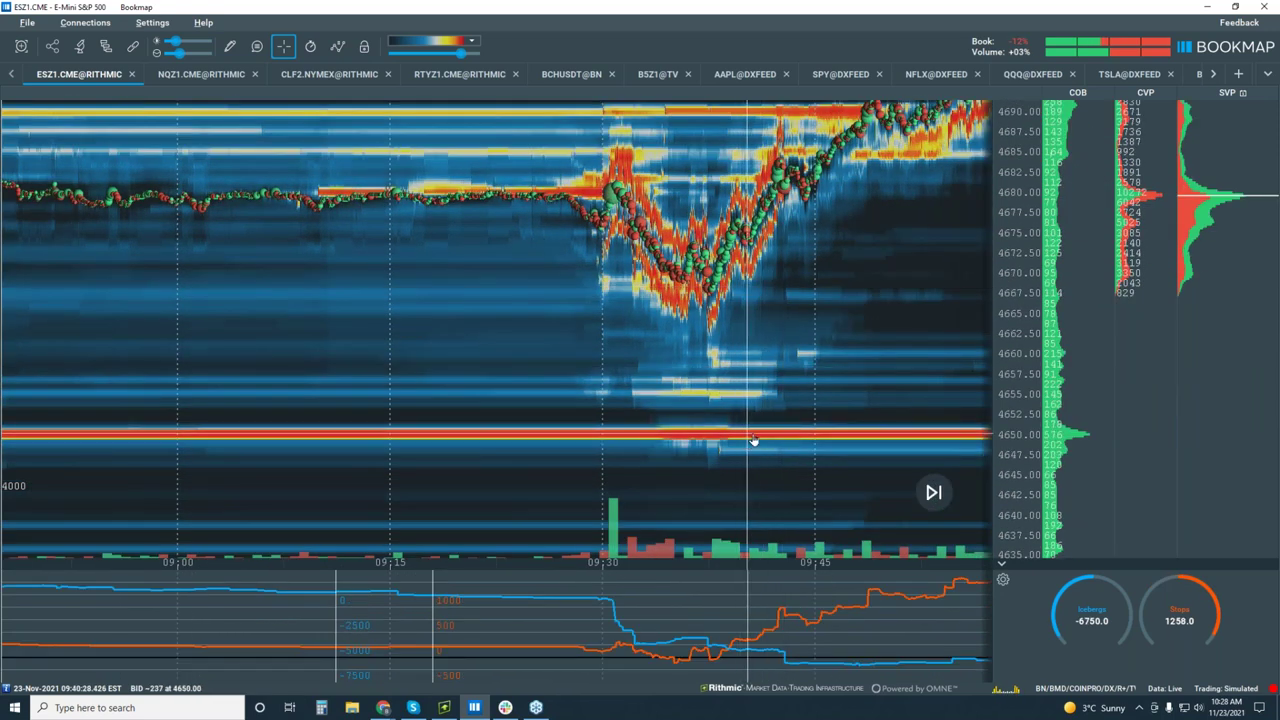
{"action": "left_click_drag", "start_coordinate": [751, 365], "coordinate": [750, 415]}
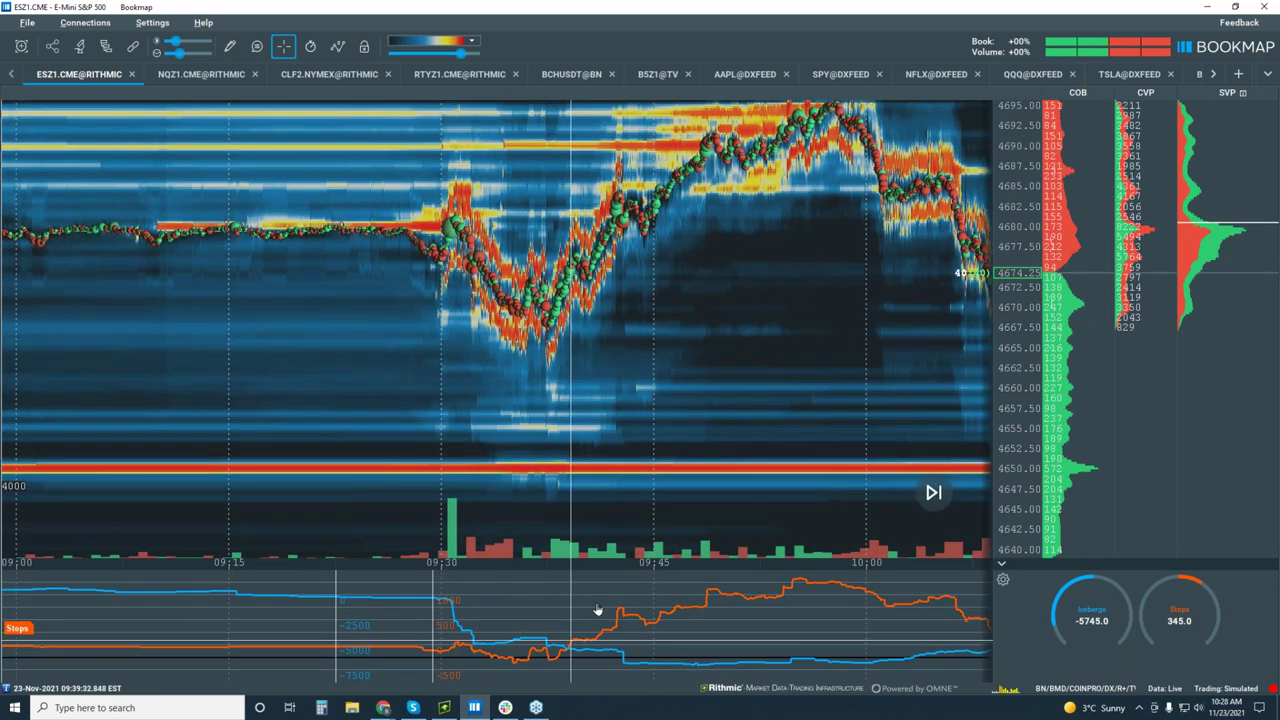
{"action": "scroll", "coordinate": [763, 294], "scroll_direction": "down", "scroll_amount": 2}
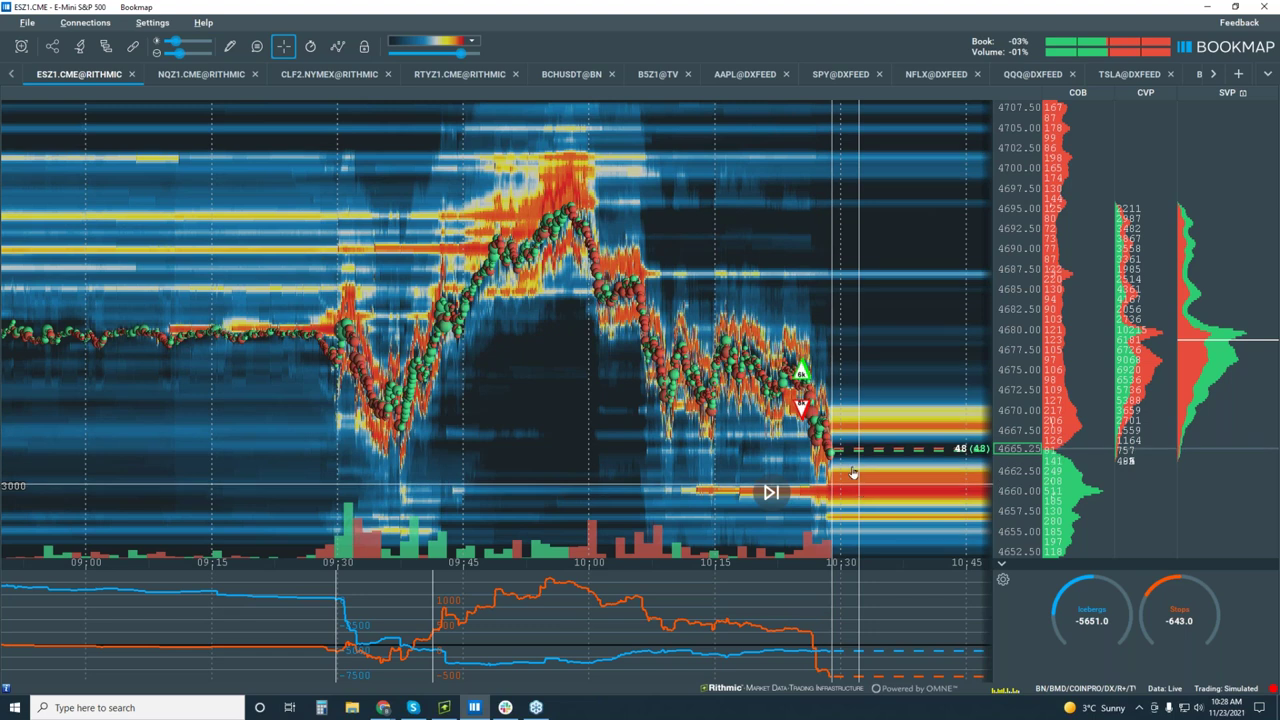
Step: Examine the latest ESZ1 price action up close against the resting liquidity at 4660 and 4650
{"action": "scroll", "coordinate": [862, 480], "scroll_direction": "up", "scroll_amount": 5}
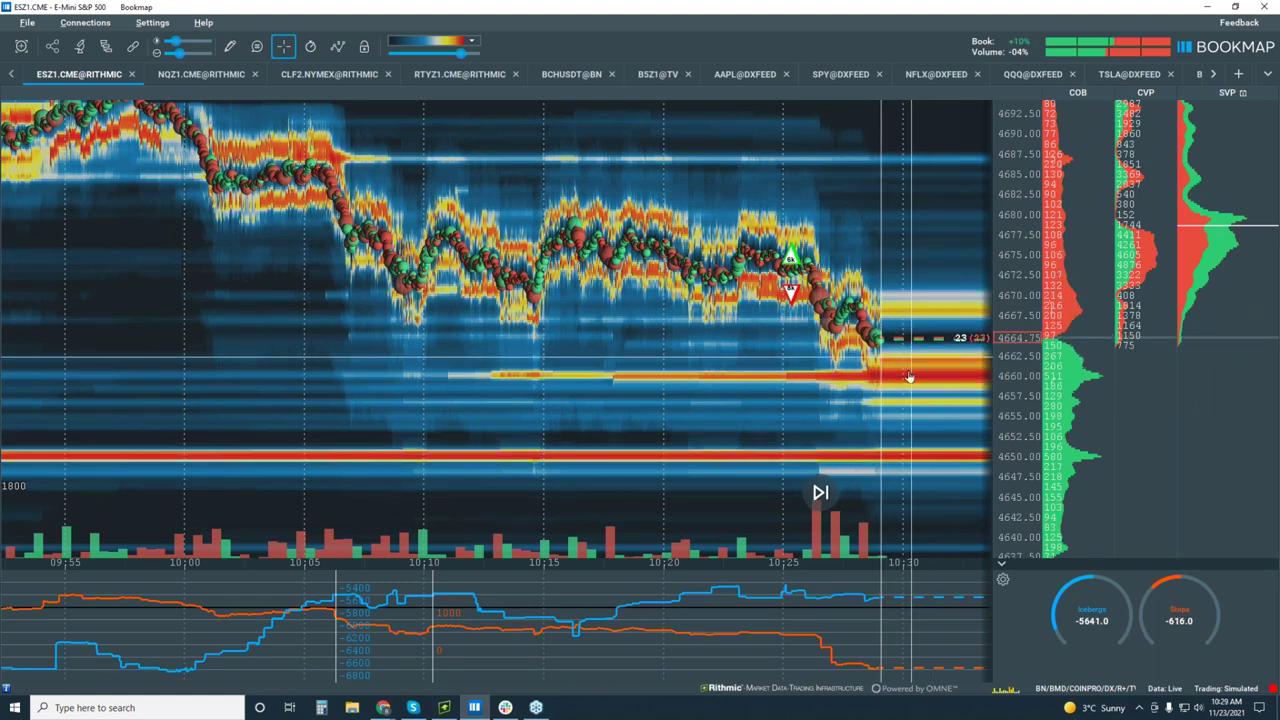
{"action": "scroll", "coordinate": [857, 363], "scroll_direction": "up", "scroll_amount": 2}
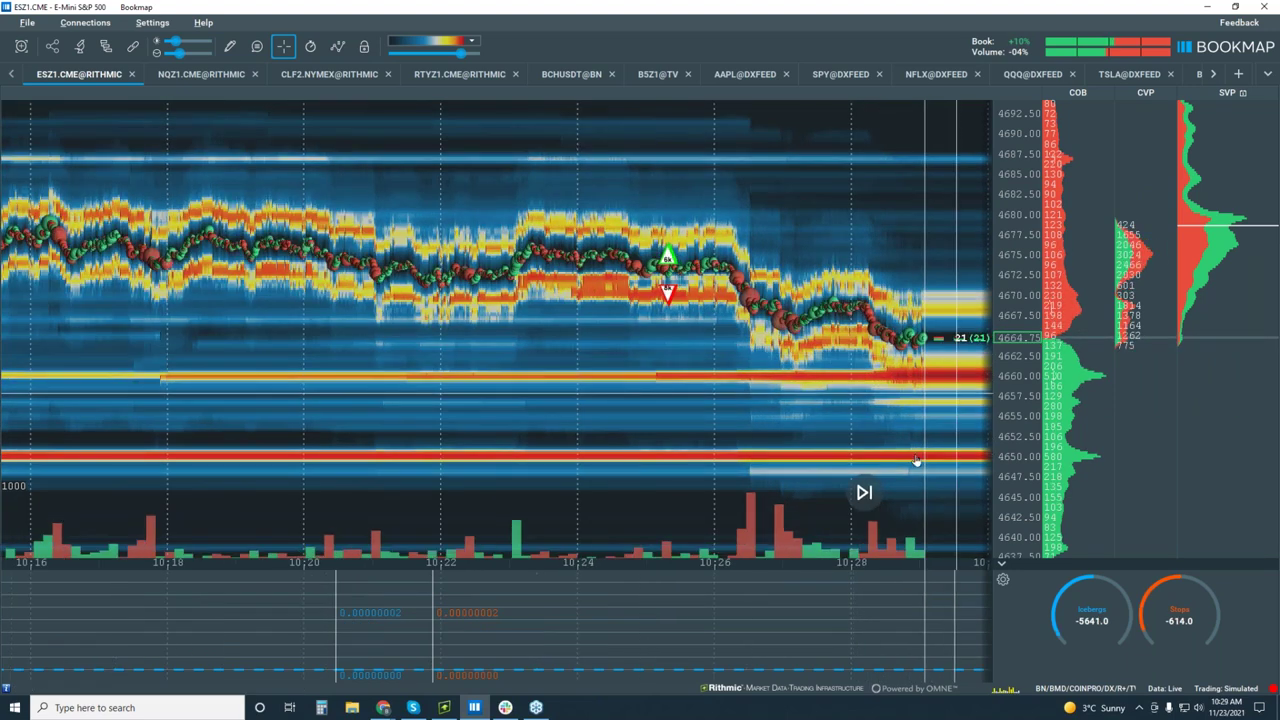
{"action": "scroll", "coordinate": [905, 428], "scroll_direction": "up", "scroll_amount": 2}
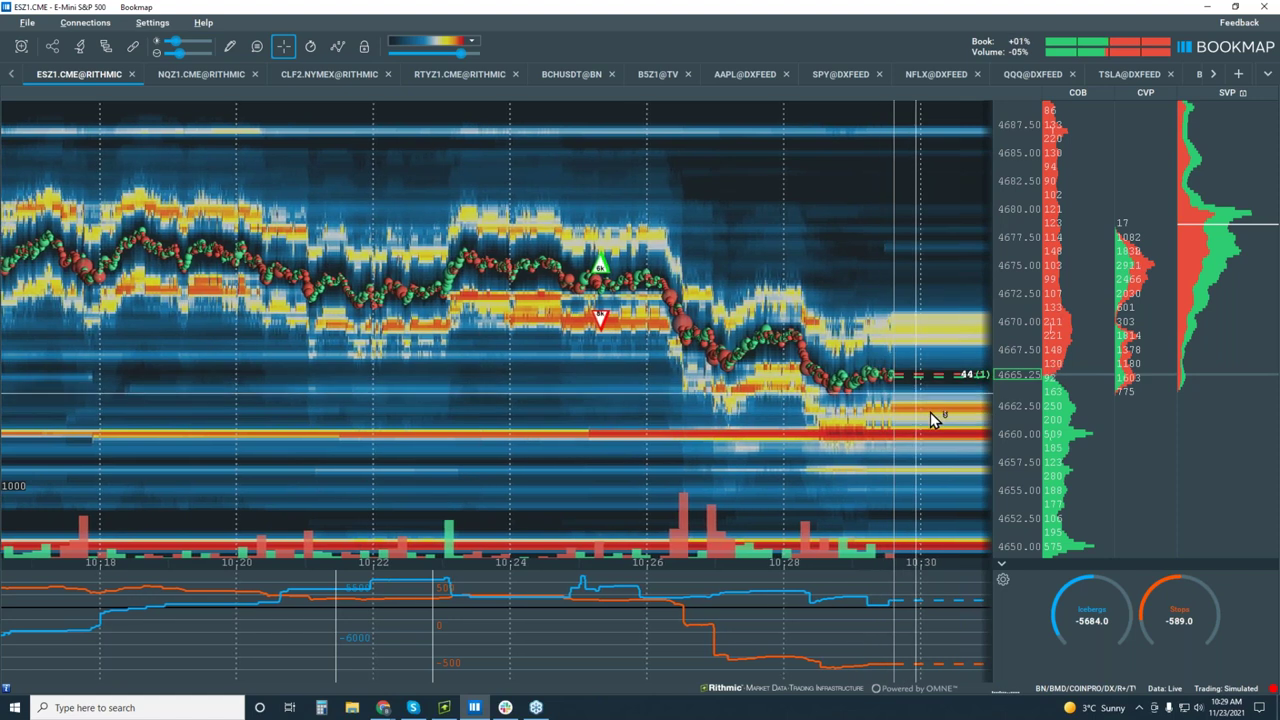
{"action": "scroll", "coordinate": [930, 447], "scroll_direction": "up", "scroll_amount": 3}
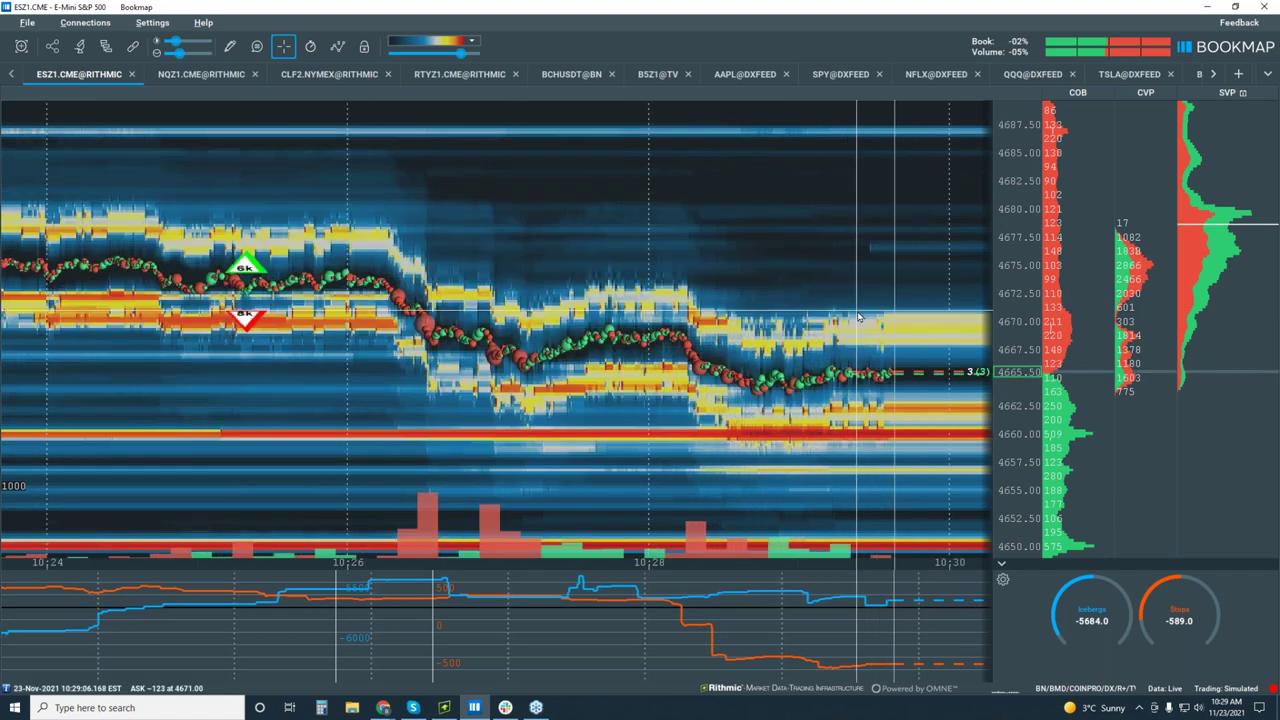
{"action": "scroll", "coordinate": [1006, 392], "scroll_direction": "up", "scroll_amount": 2}
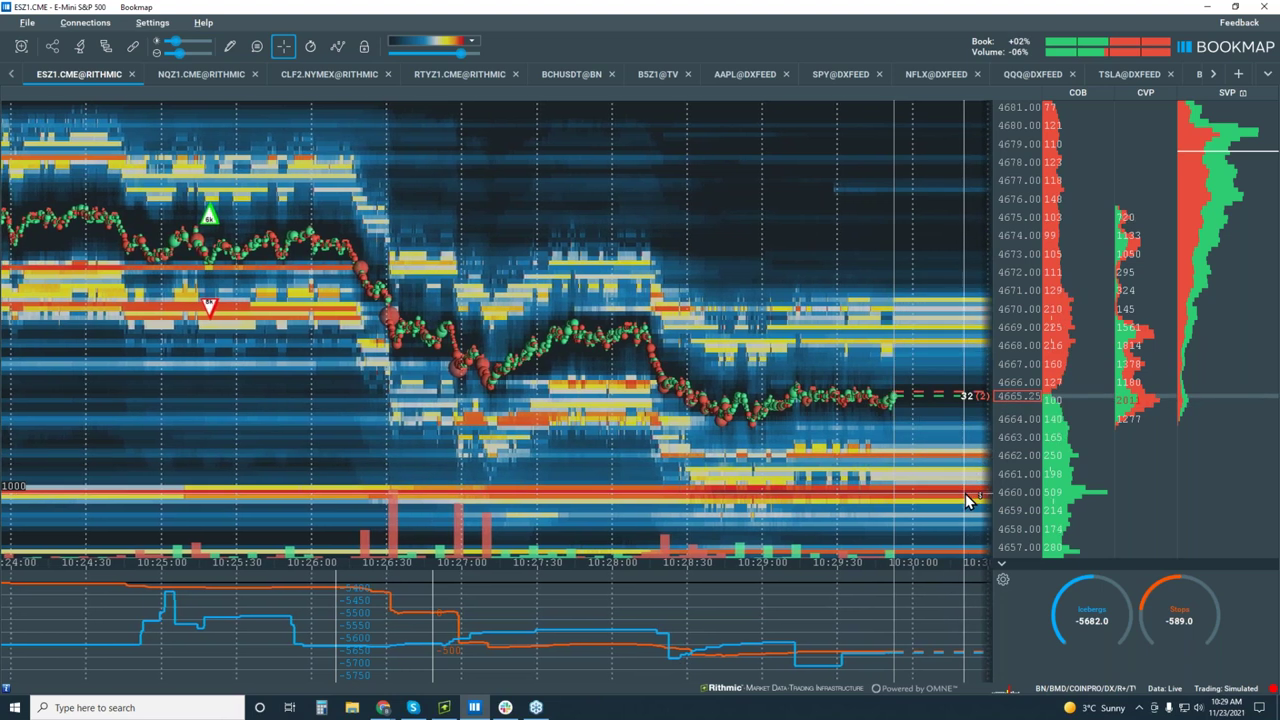
Step: Review the wider ESZ1 decline from the 10:00 high down to the current price
{"action": "scroll", "coordinate": [860, 390], "scroll_direction": "down", "scroll_amount": 3}
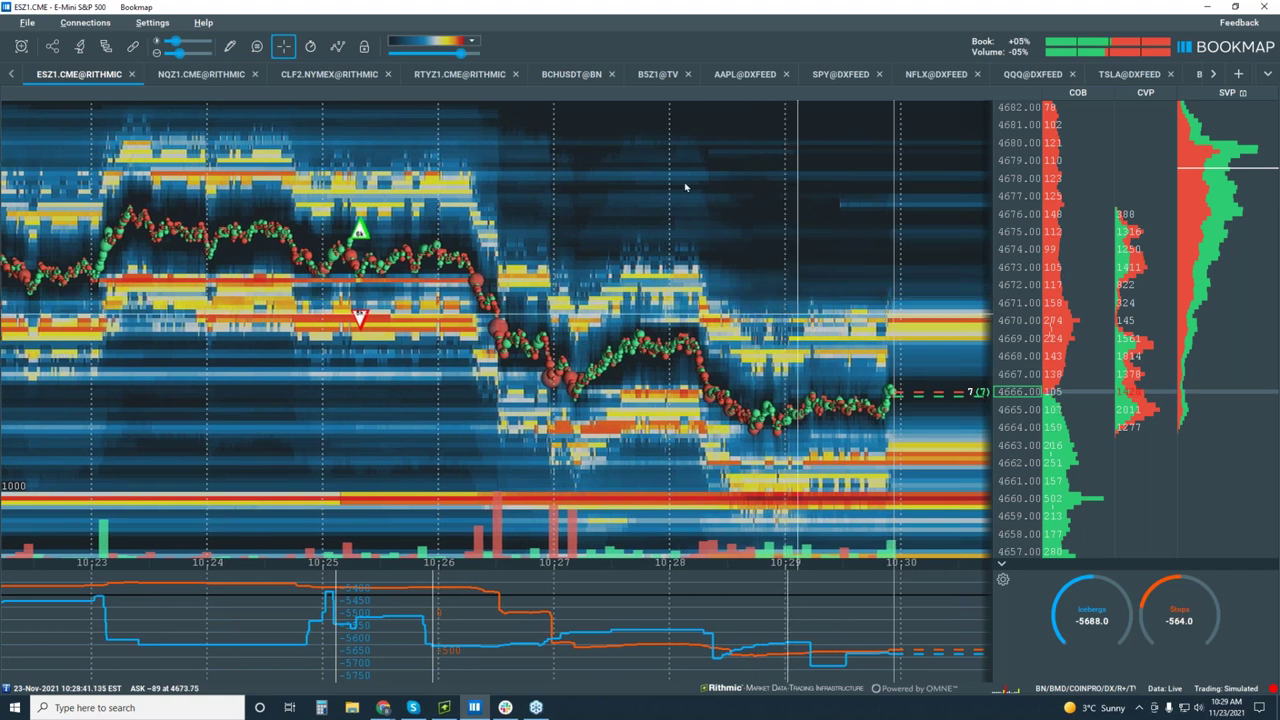
{"action": "scroll", "coordinate": [644, 148], "scroll_direction": "down", "scroll_amount": 2}
{"action": "scroll", "coordinate": [643, 144], "scroll_direction": "down", "scroll_amount": 2}
{"action": "scroll", "coordinate": [643, 144], "scroll_direction": "up", "scroll_amount": 5}
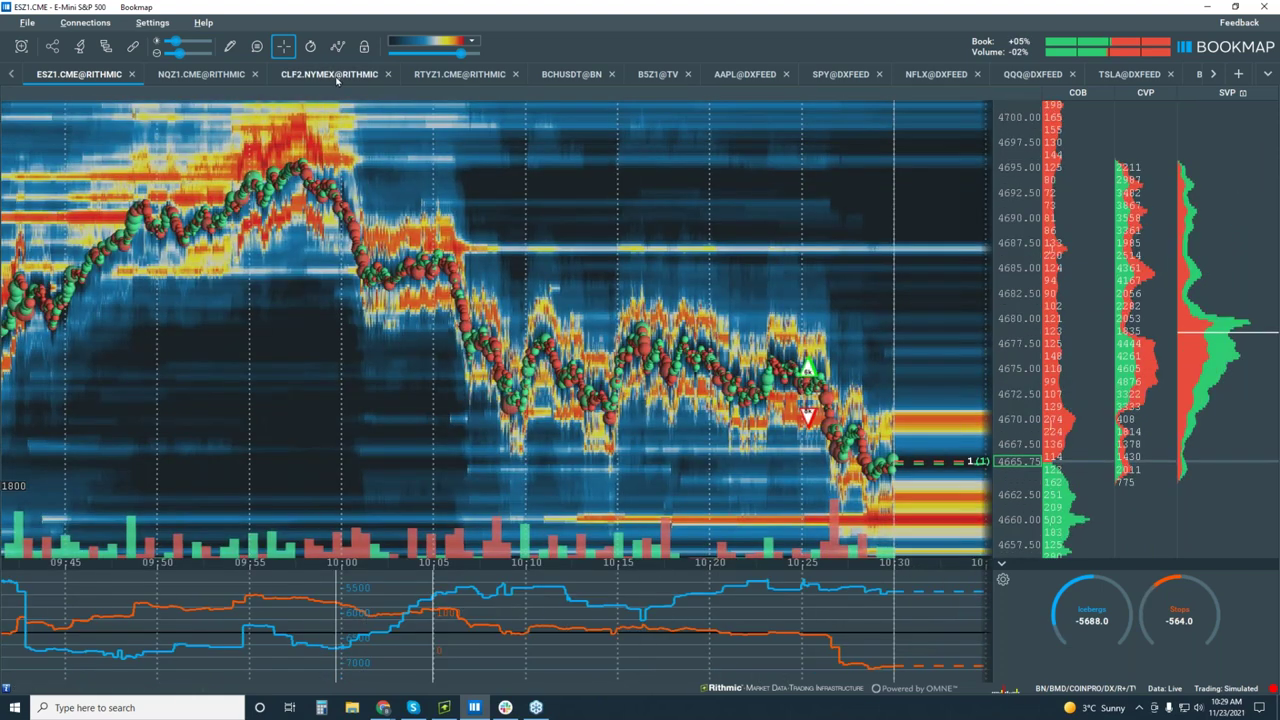
Step: Open the CLF2 crude oil chart and examine its morning rally, pullback and liquidity levels at several time scales
{"action": "left_click", "coordinate": [333, 75]}
{"action": "scroll", "coordinate": [680, 275], "scroll_direction": "down", "scroll_amount": 5}
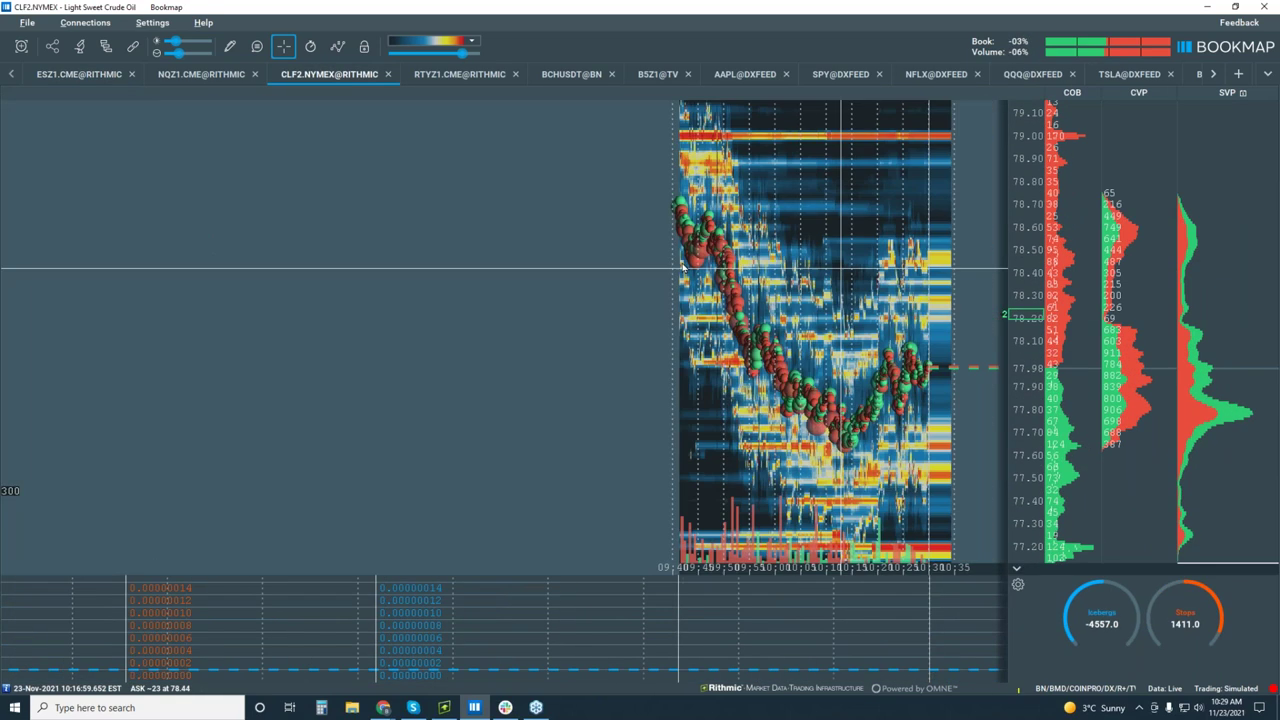
{"action": "scroll", "coordinate": [683, 268], "scroll_direction": "down", "scroll_amount": 2}
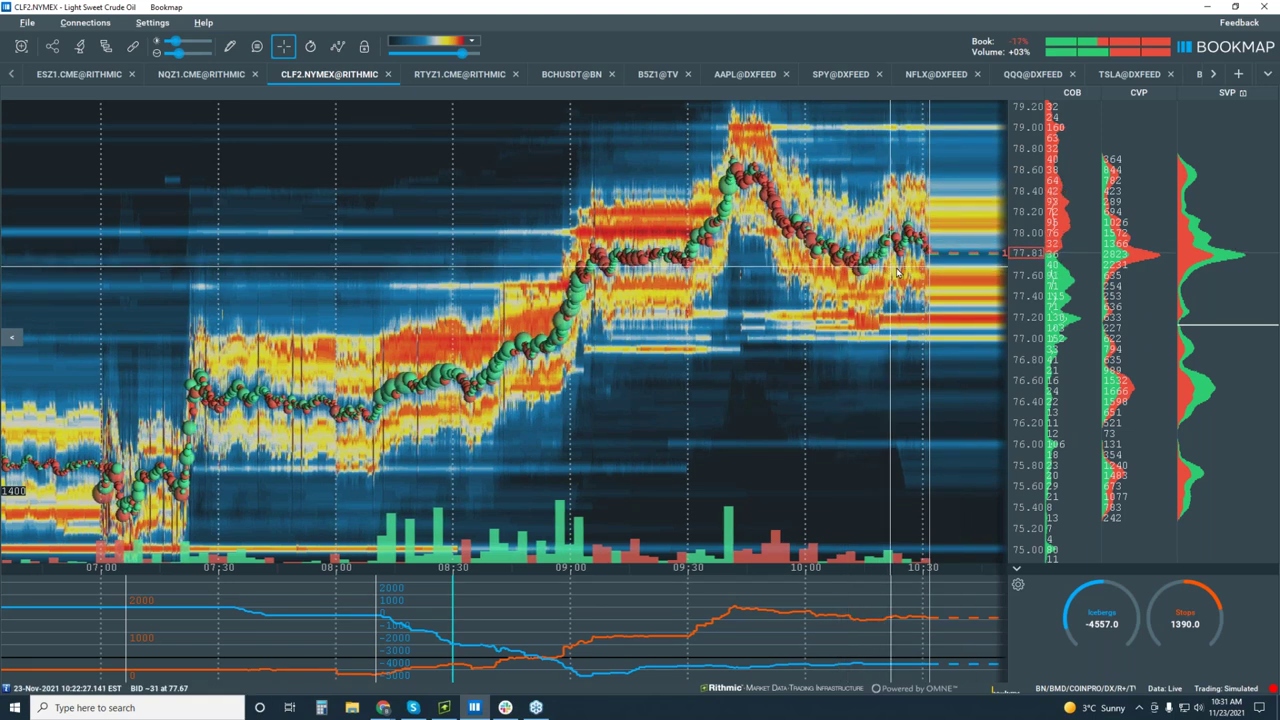
{"action": "scroll", "coordinate": [898, 272], "scroll_direction": "up", "scroll_amount": 3}
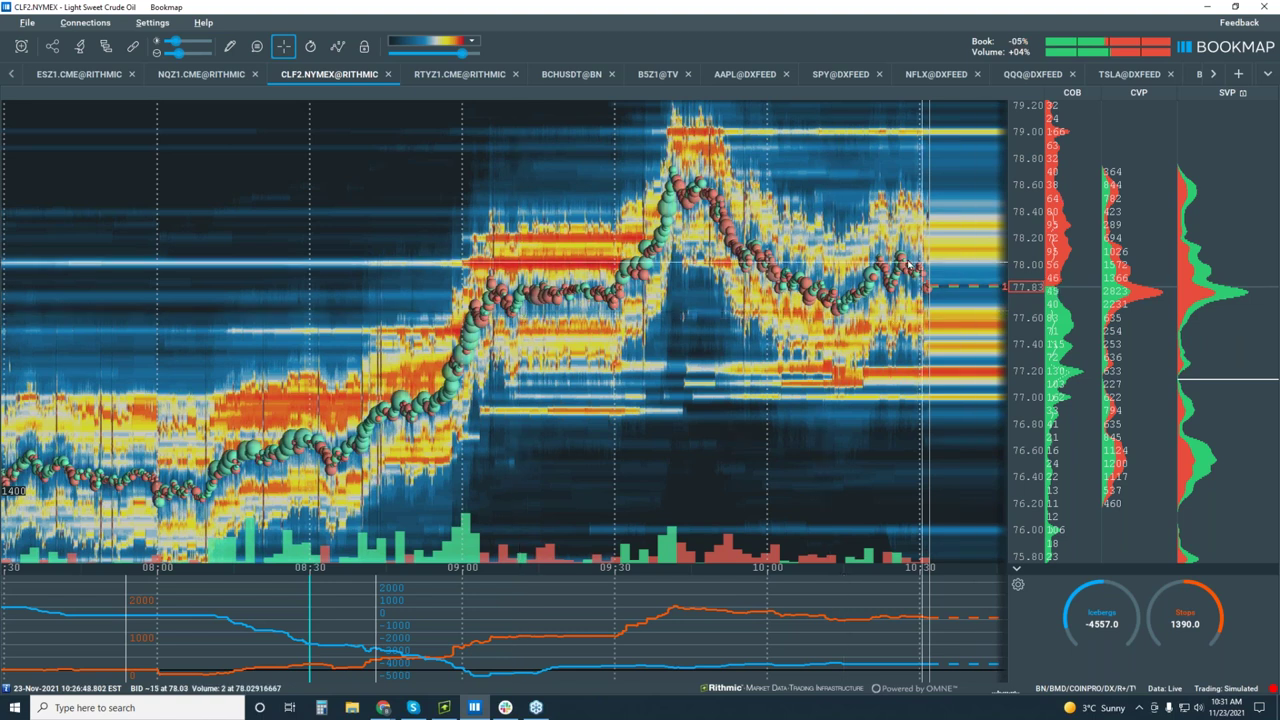
{"action": "scroll", "coordinate": [1006, 292], "scroll_direction": "up", "scroll_amount": 3}
{"action": "scroll", "coordinate": [1006, 292], "scroll_direction": "up", "scroll_amount": 2}
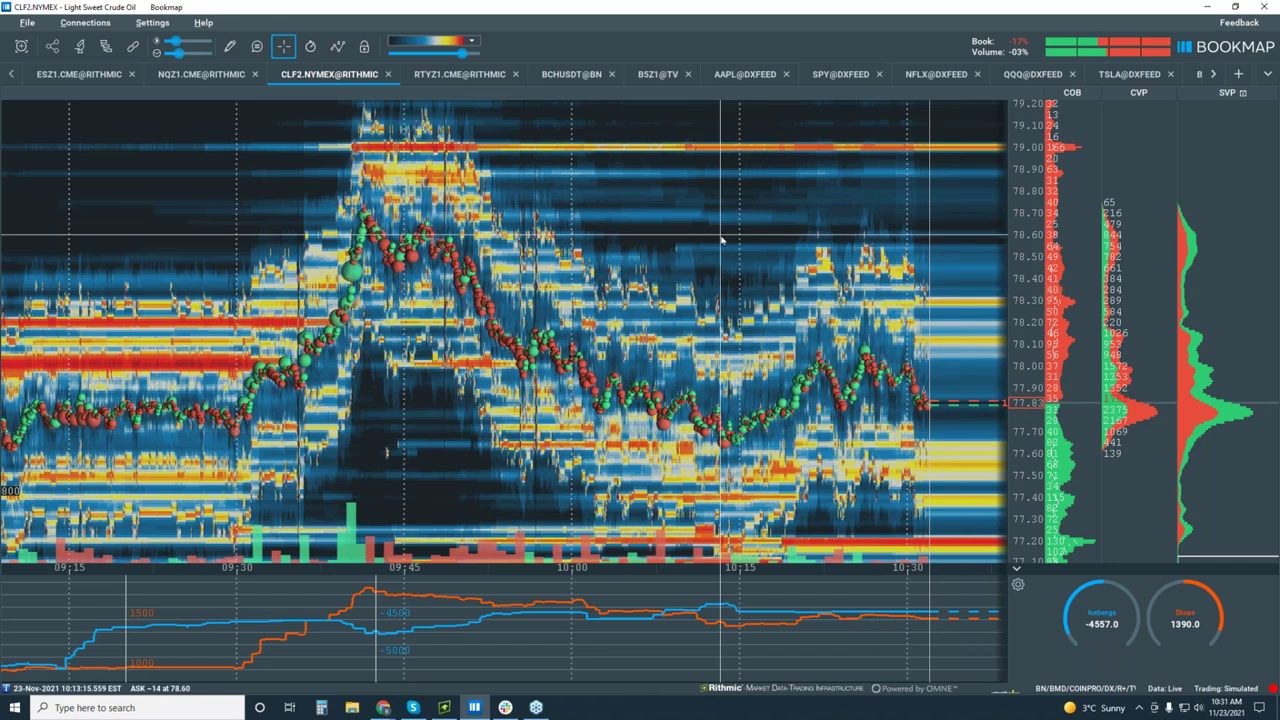
{"action": "scroll", "coordinate": [543, 330], "scroll_direction": "down", "scroll_amount": 3}
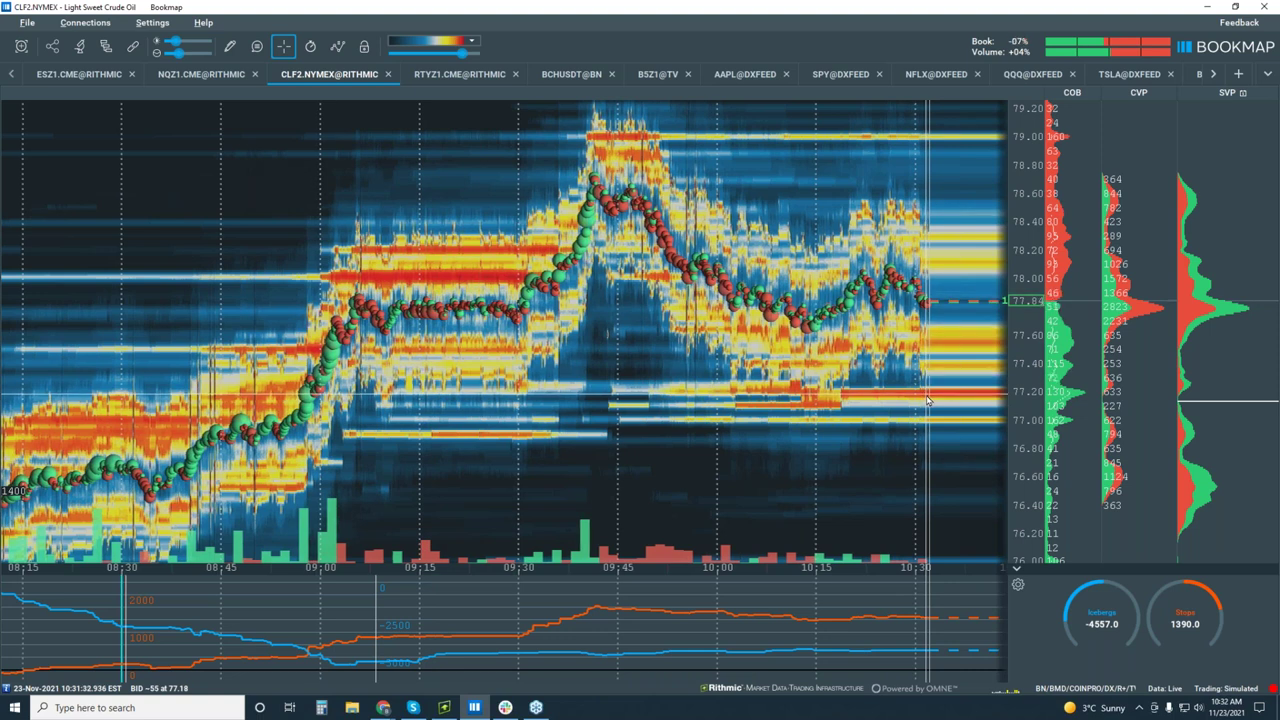
{"action": "scroll", "coordinate": [830, 315], "scroll_direction": "up", "scroll_amount": 3}
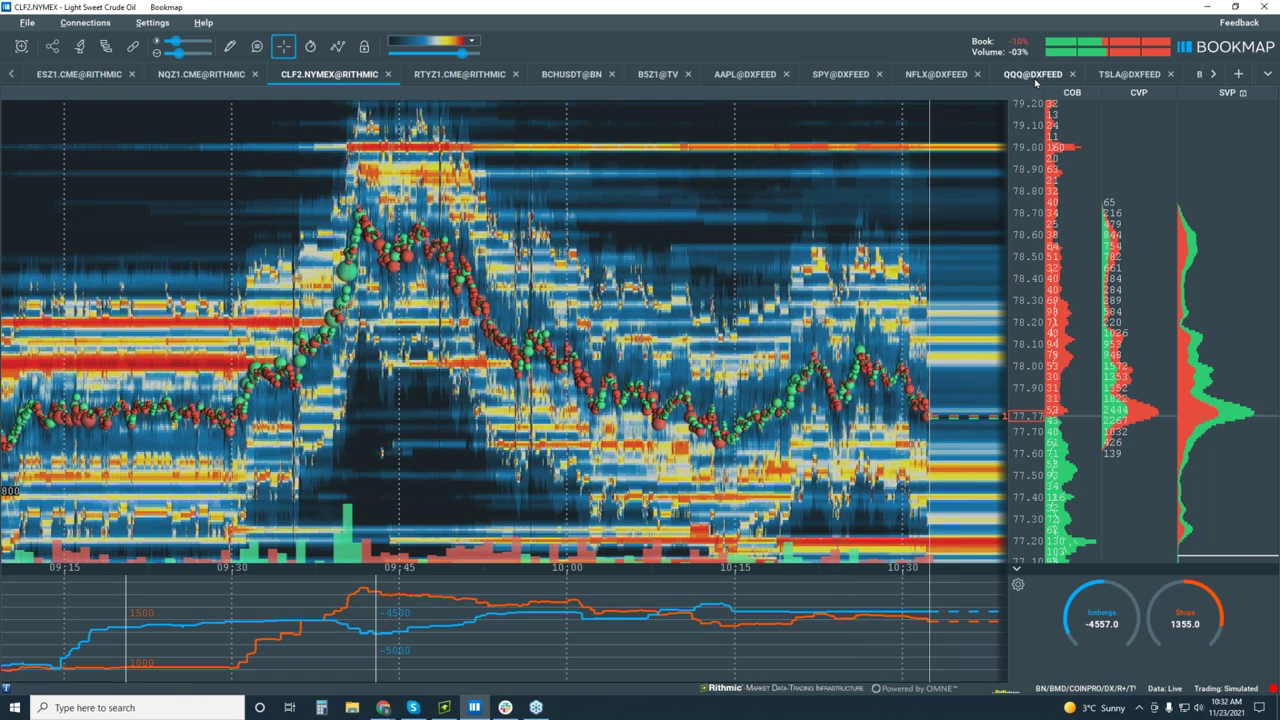
Step: Open the GCZ1 gold futures chart and examine price against the liquidity bands at 1794 and below 1784
{"action": "left_click", "coordinate": [1213, 77]}
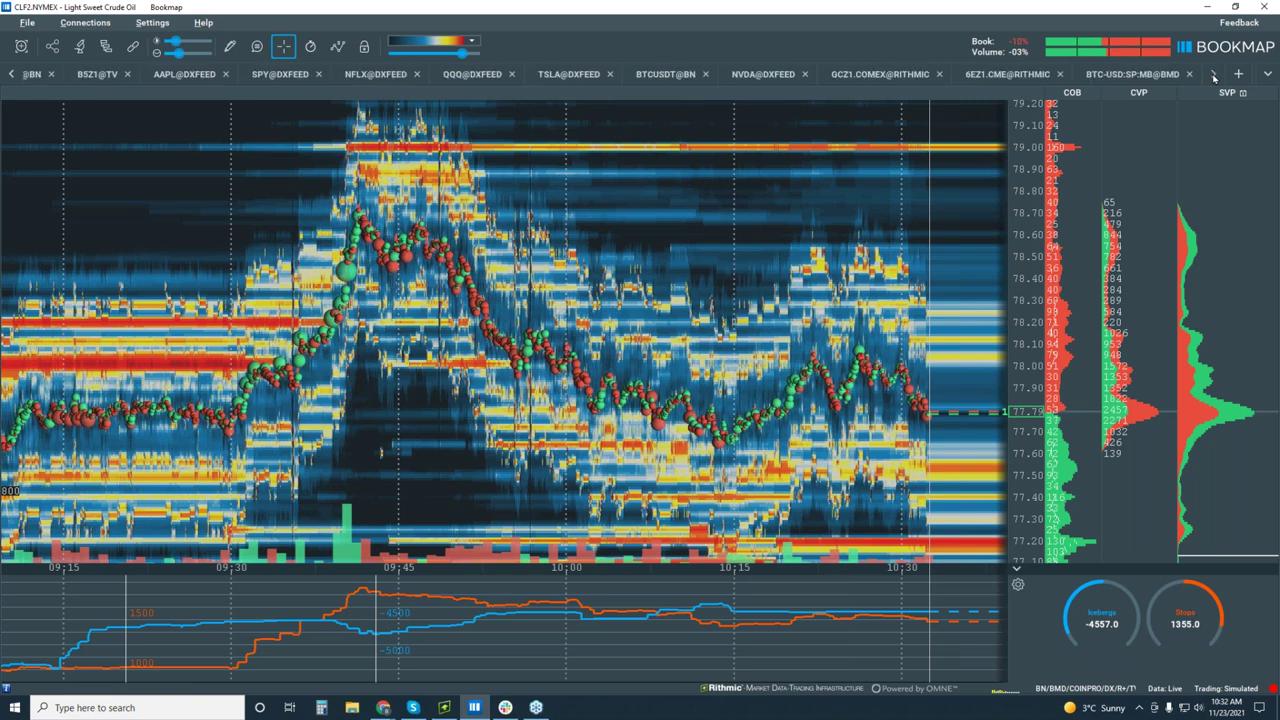
{"action": "left_click", "coordinate": [893, 77]}
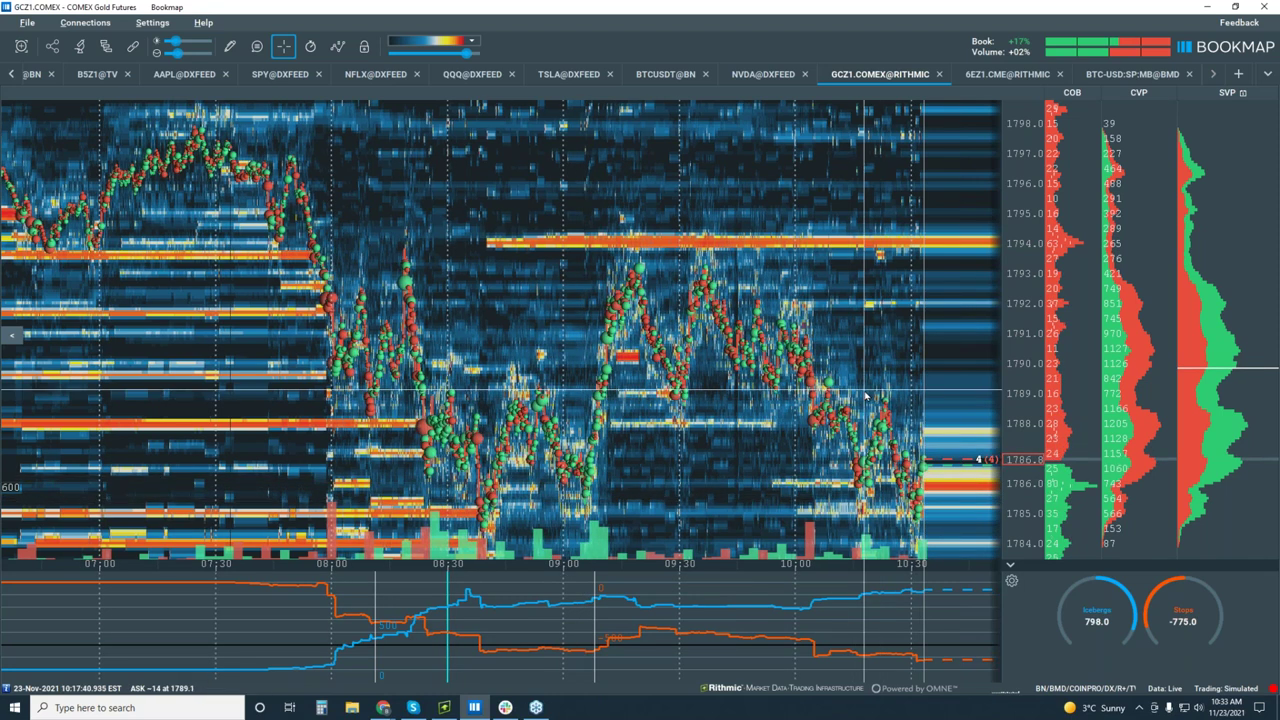
{"action": "scroll", "coordinate": [843, 383], "scroll_direction": "up", "scroll_amount": 5}
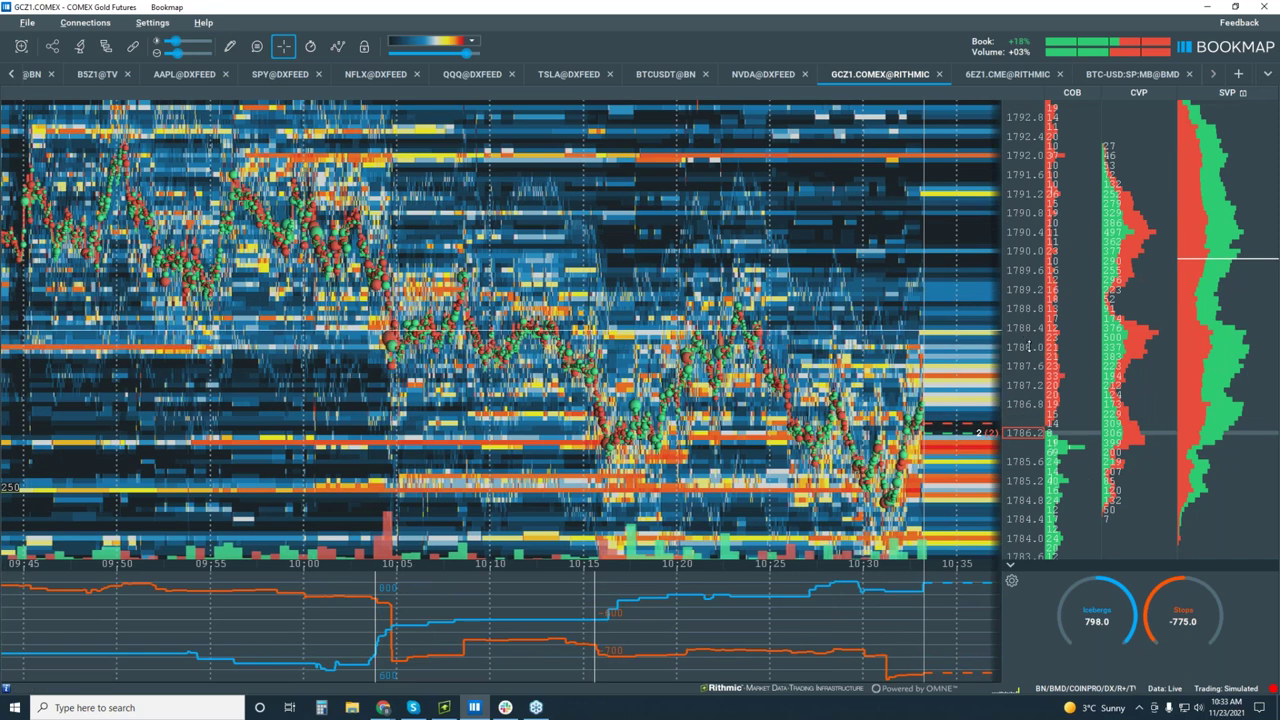
{"action": "scroll", "coordinate": [1030, 353], "scroll_direction": "down", "scroll_amount": 2}
{"action": "scroll", "coordinate": [1030, 353], "scroll_direction": "down", "scroll_amount": 2}
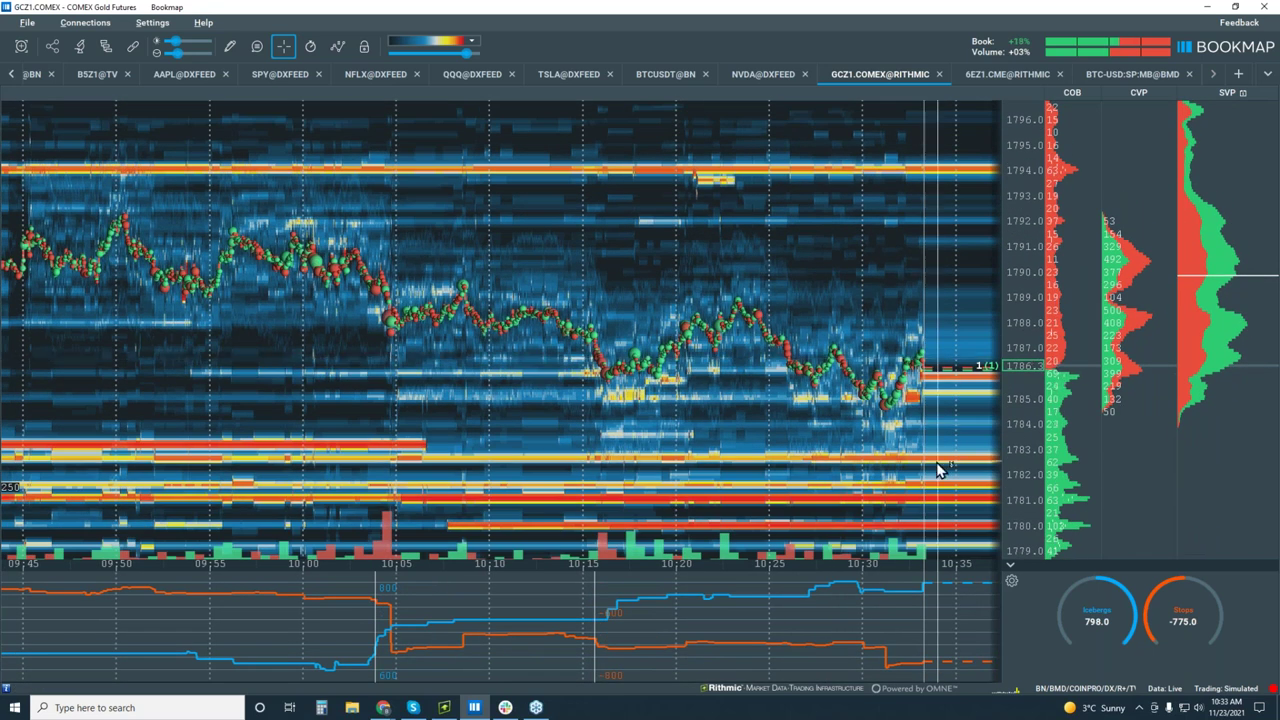
{"action": "scroll", "coordinate": [745, 444], "scroll_direction": "down", "scroll_amount": 3}
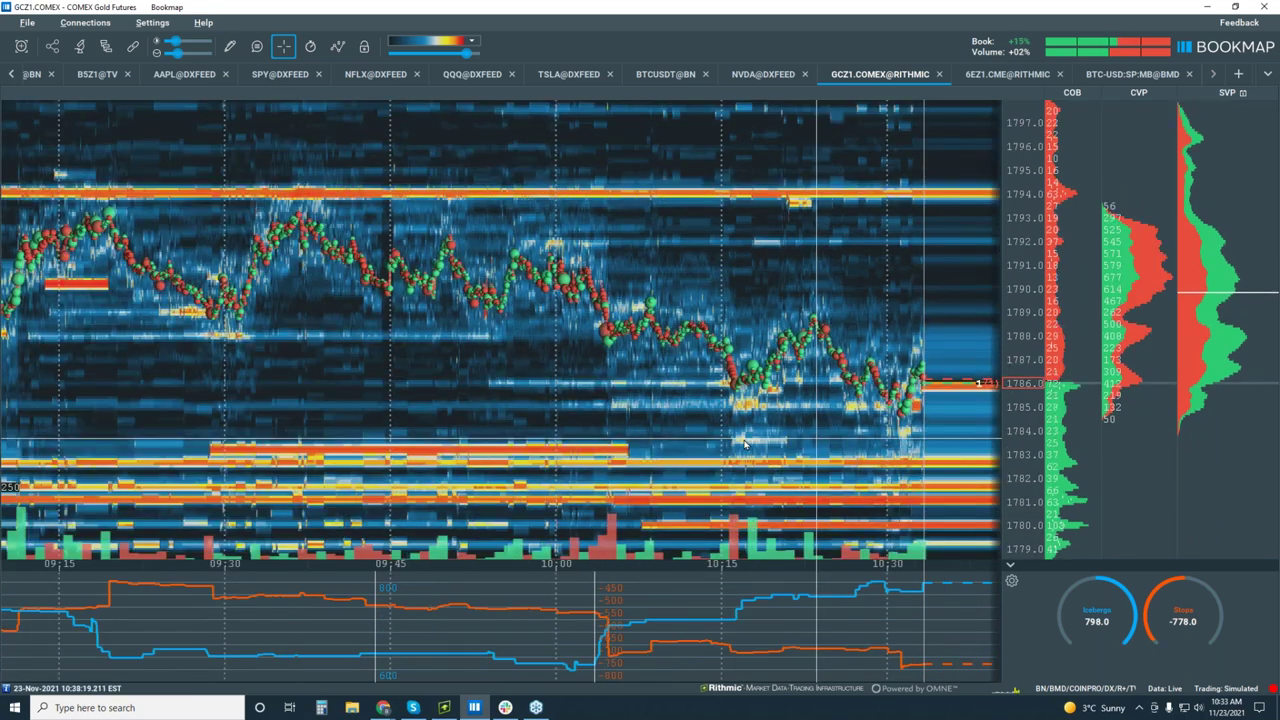
{"action": "scroll", "coordinate": [745, 441], "scroll_direction": "down", "scroll_amount": 3}
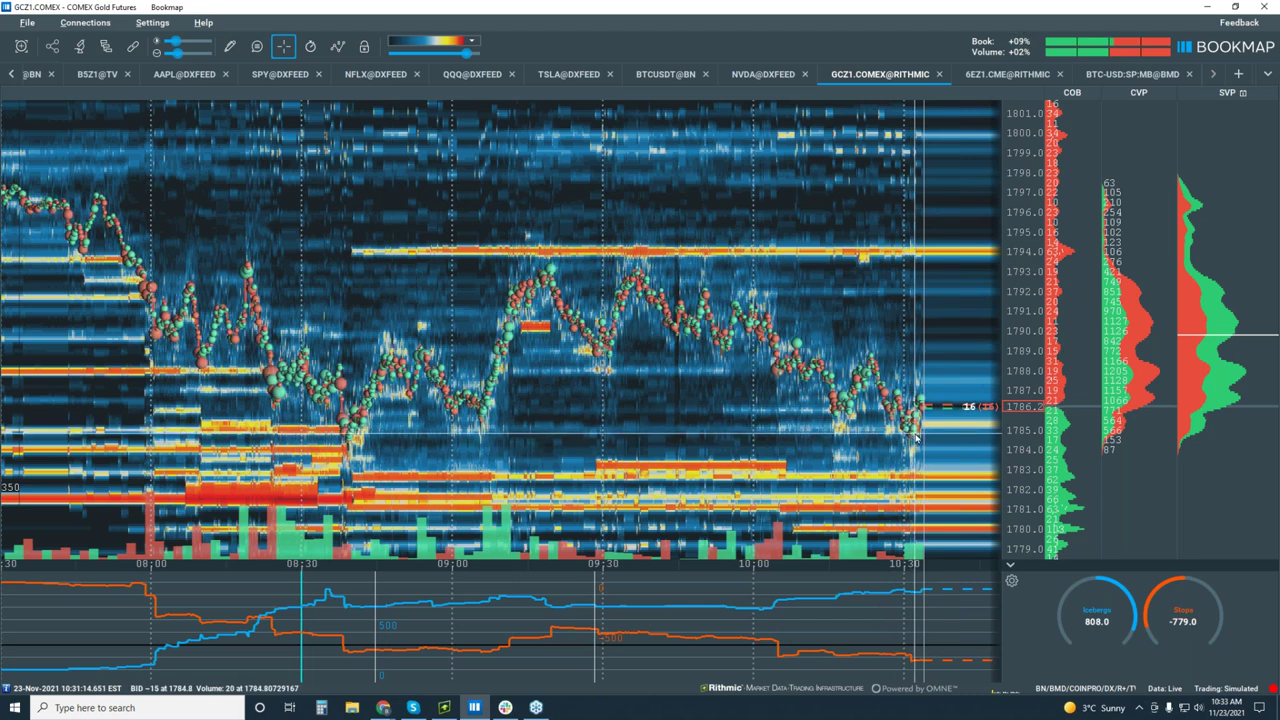
{"action": "scroll", "coordinate": [915, 440], "scroll_direction": "up", "scroll_amount": 5}
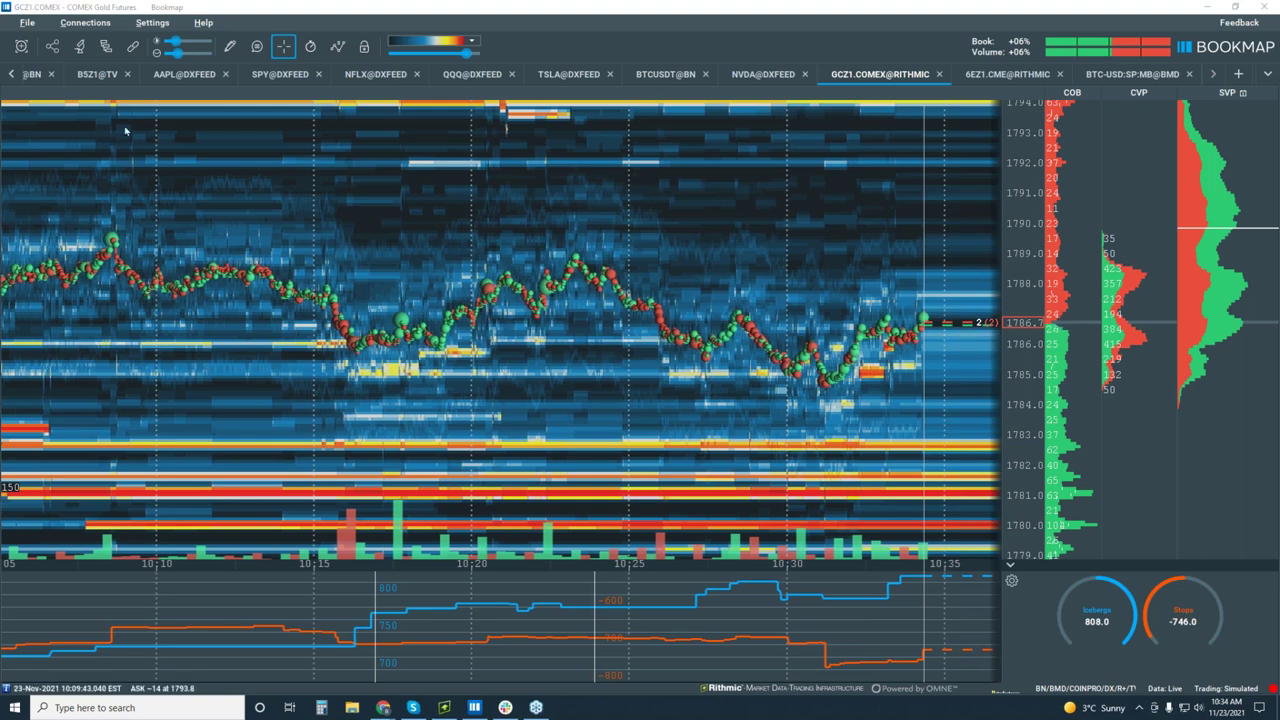
Step: Open the NQZ1 E-Mini Nasdaq-100 chart and examine its sell-off and the most recent liquidity levels in detail
{"action": "left_click", "coordinate": [10, 75]}
{"action": "left_click", "coordinate": [183, 77]}
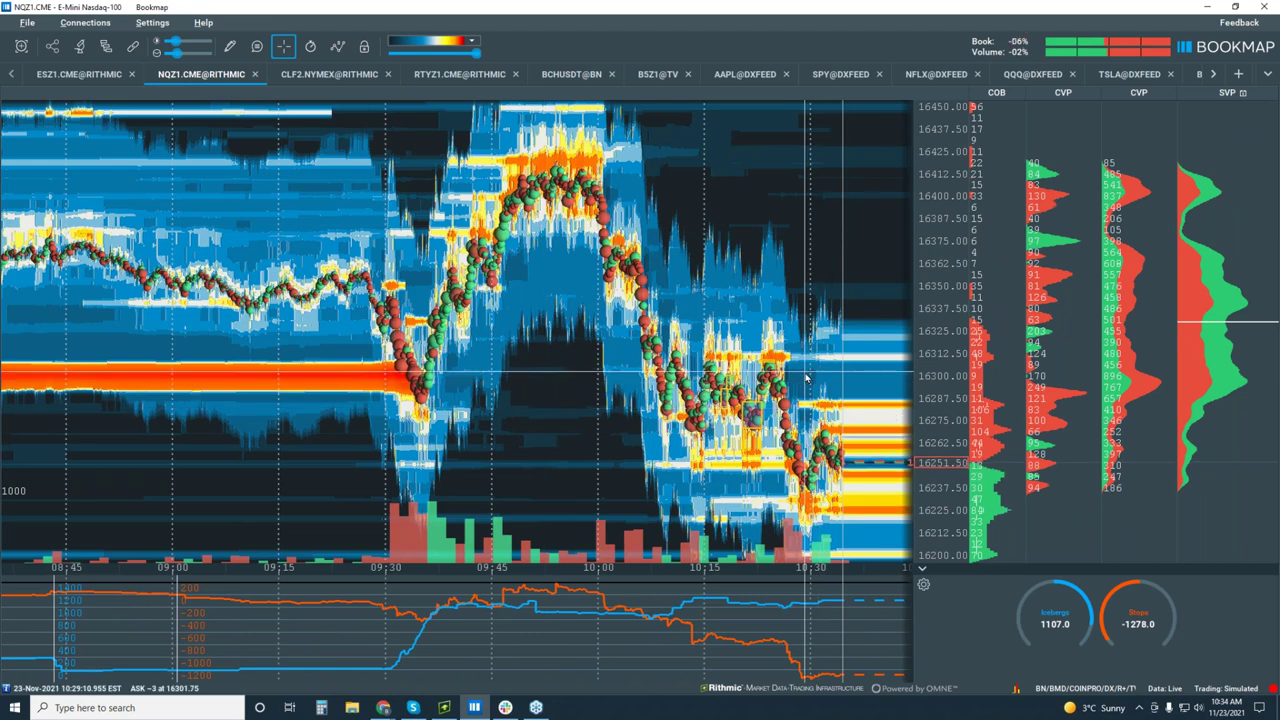
{"action": "scroll", "coordinate": [806, 377], "scroll_direction": "up", "scroll_amount": 3}
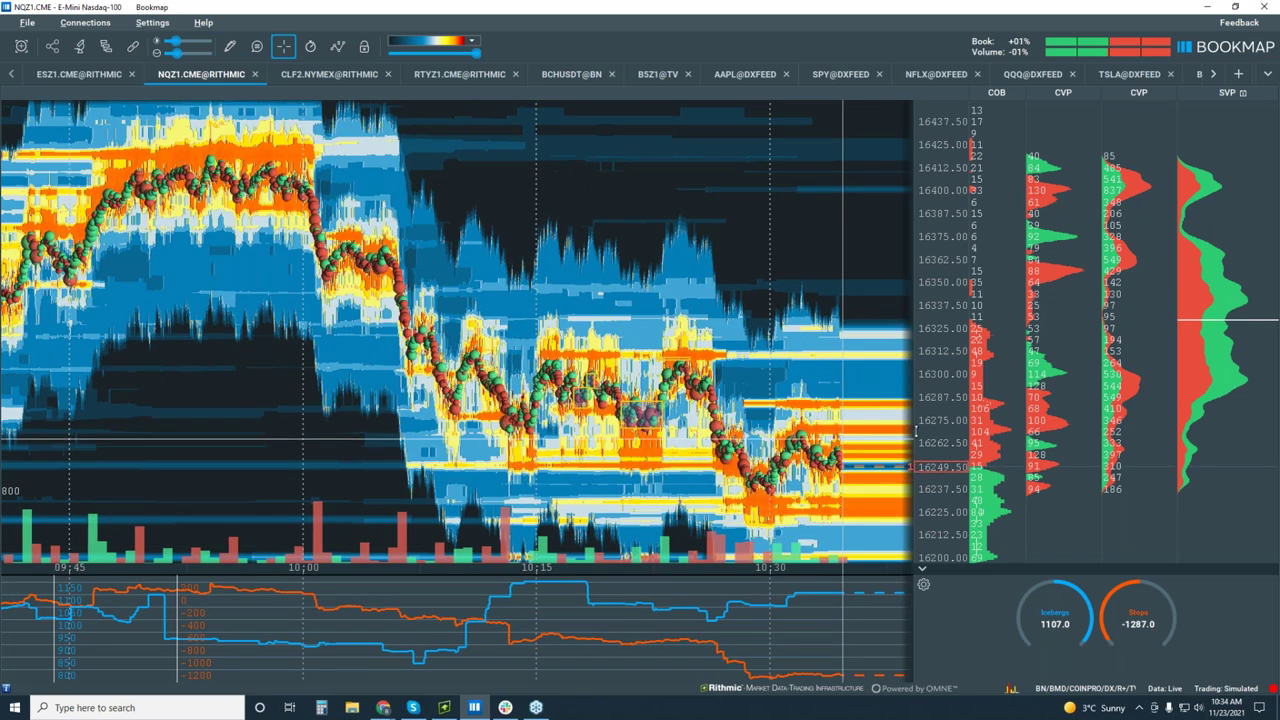
{"action": "scroll", "coordinate": [797, 418], "scroll_direction": "up", "scroll_amount": 2}
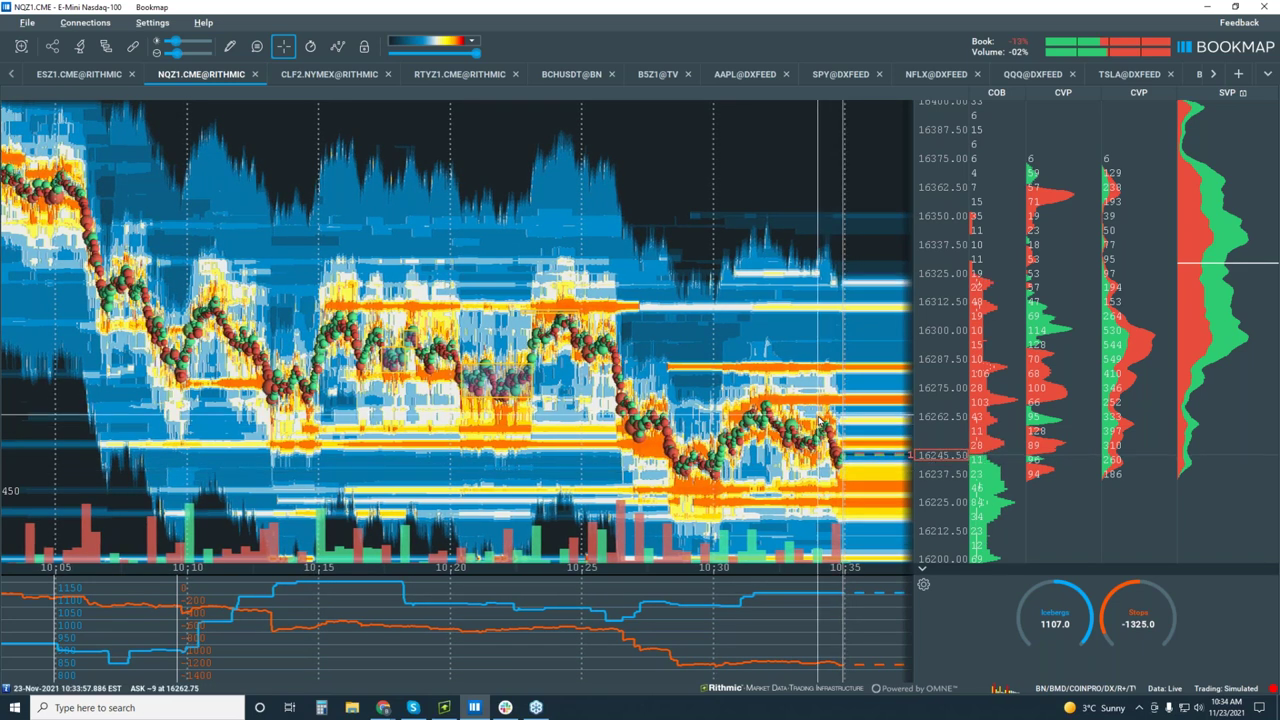
{"action": "scroll", "coordinate": [840, 466], "scroll_direction": "up", "scroll_amount": 3}
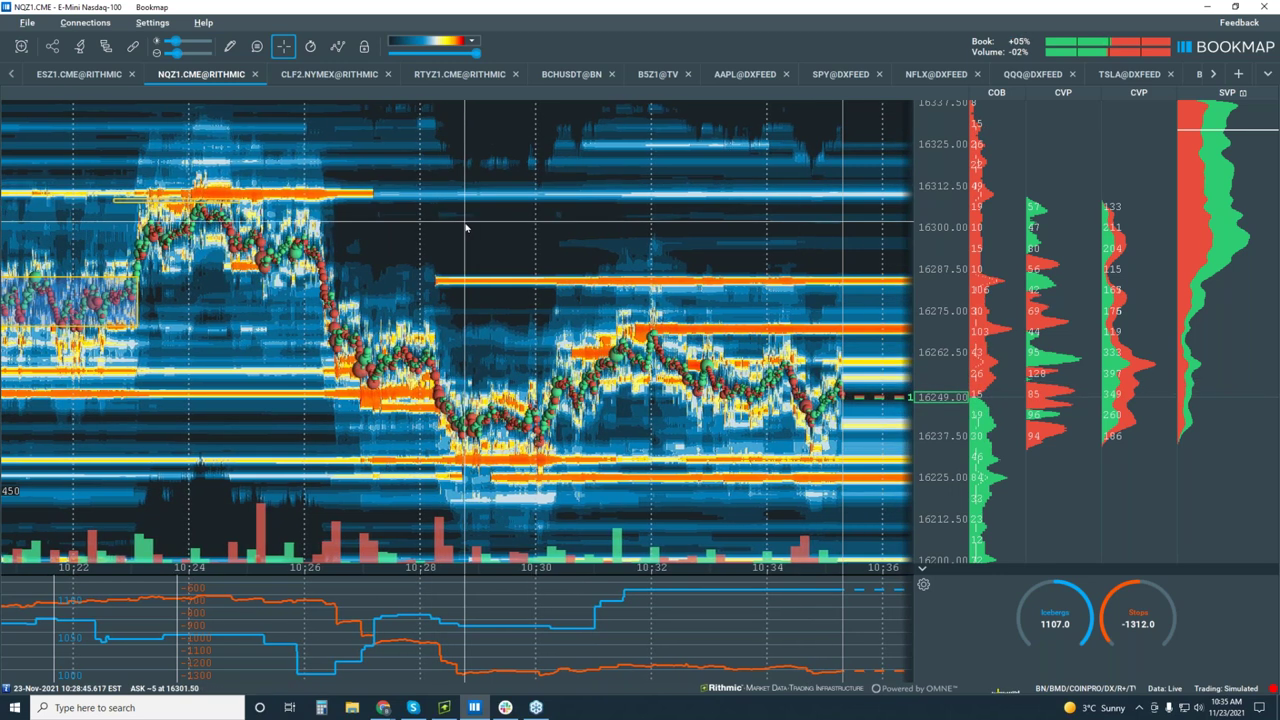
Step: Return to the ESZ1 chart and compare the full session with the price action since 10:00
{"action": "left_click", "coordinate": [80, 75]}
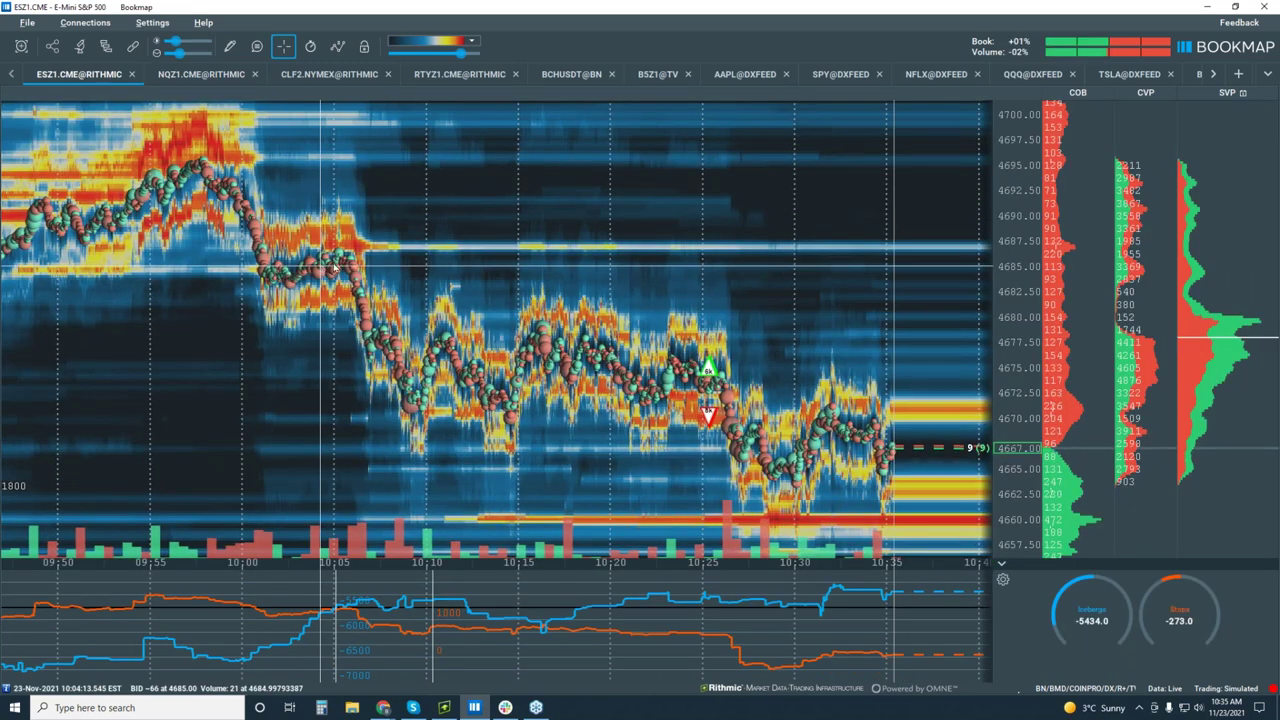
{"action": "scroll", "coordinate": [845, 418], "scroll_direction": "down", "scroll_amount": 3}
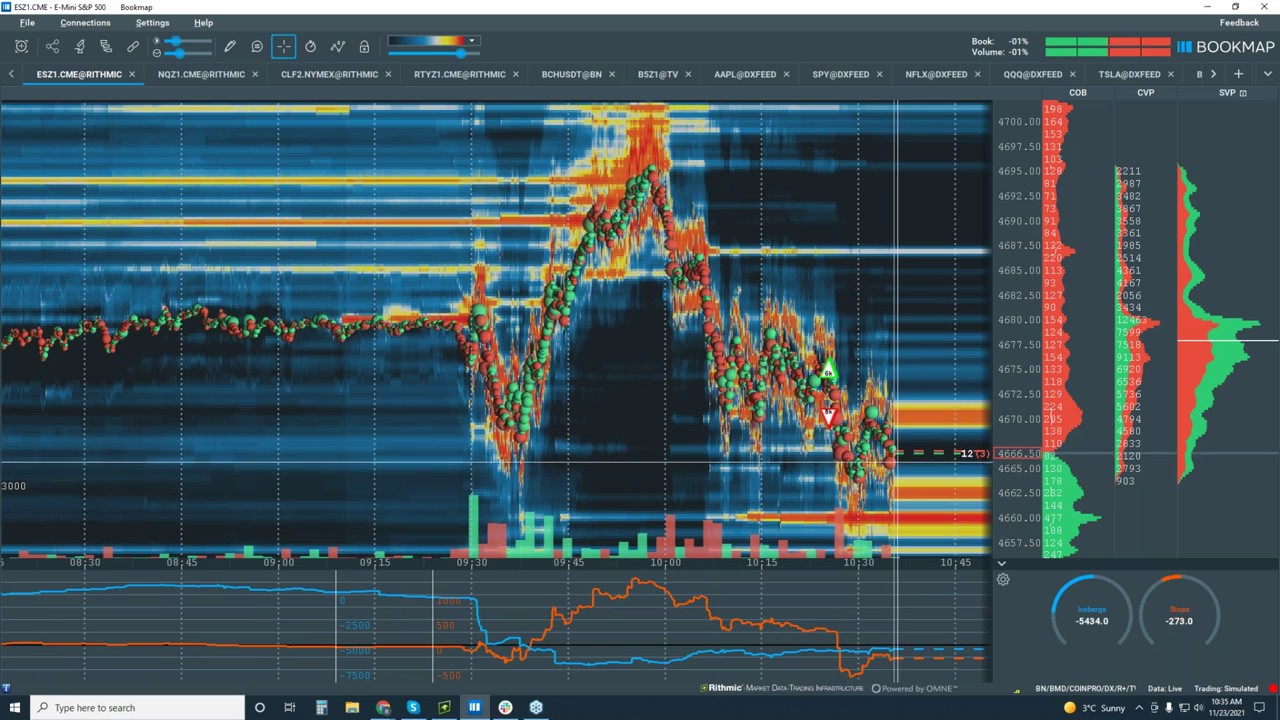
{"action": "scroll", "coordinate": [921, 449], "scroll_direction": "up", "scroll_amount": 5}
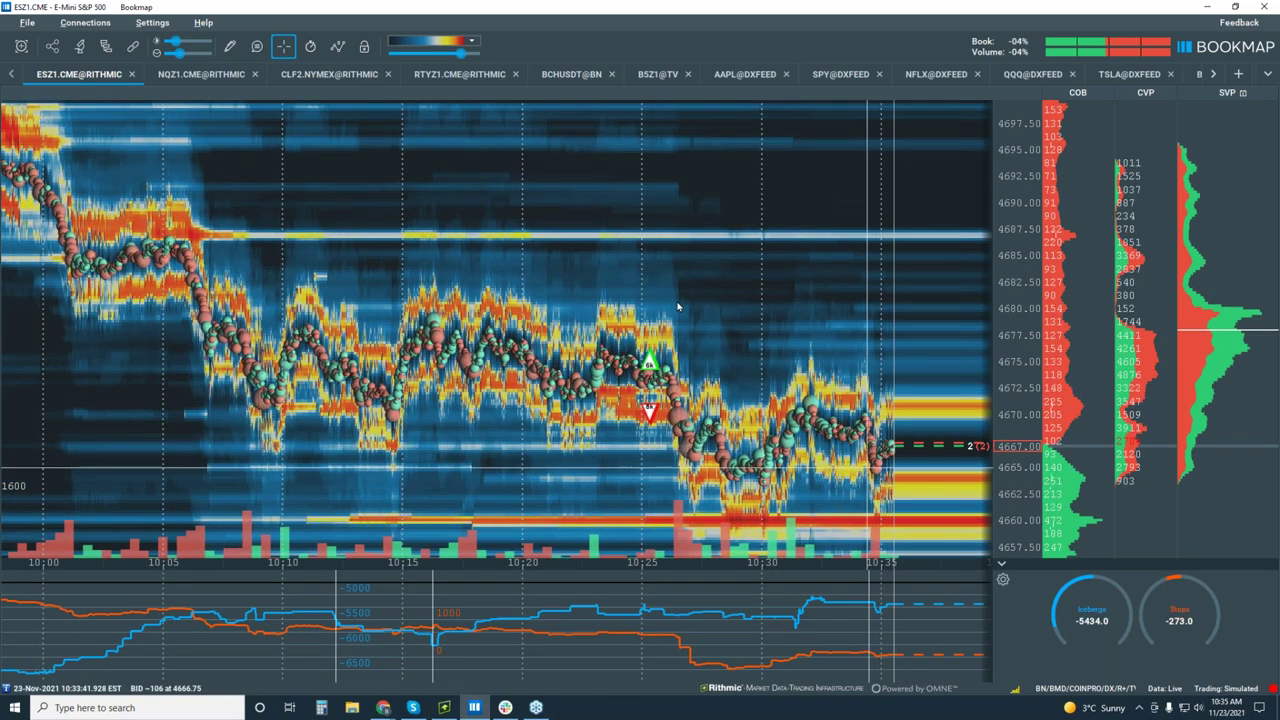
Step: Check the RTYZ1 Russell 2000 futures chart and return to the NQZ1 Nasdaq-100 chart
{"action": "left_click", "coordinate": [434, 76]}
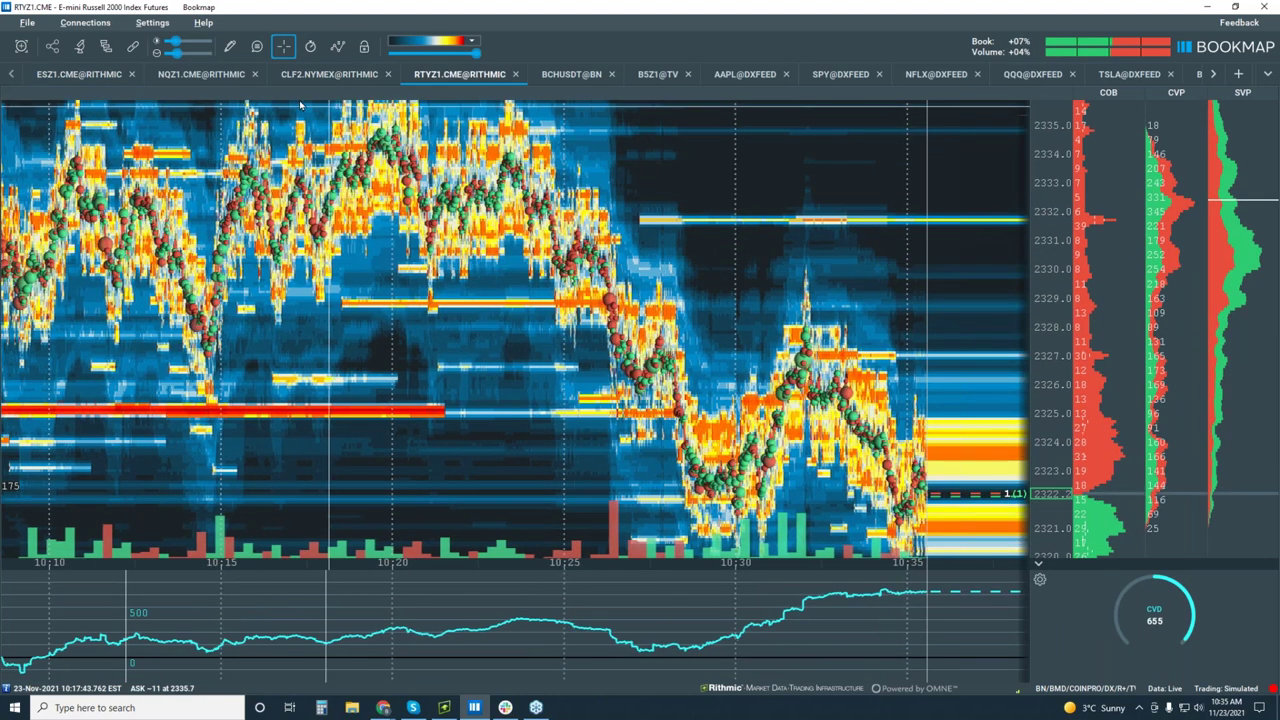
{"action": "left_click", "coordinate": [200, 74]}
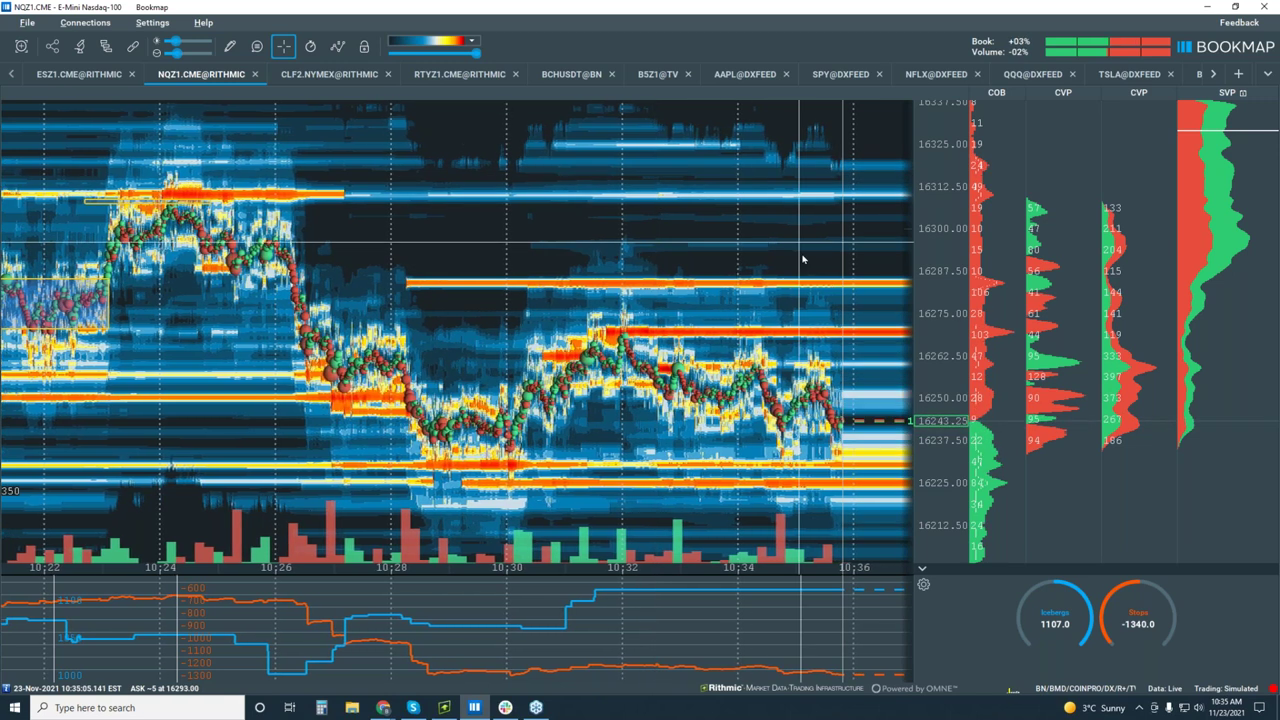
Step: Review the Nasdaq-100 decline since about 10:05, then compare it with the daily and volume-bar NQZ1 charts in Rithmic Trader Pro
{"action": "scroll", "coordinate": [790, 265], "scroll_direction": "down", "scroll_amount": 2}
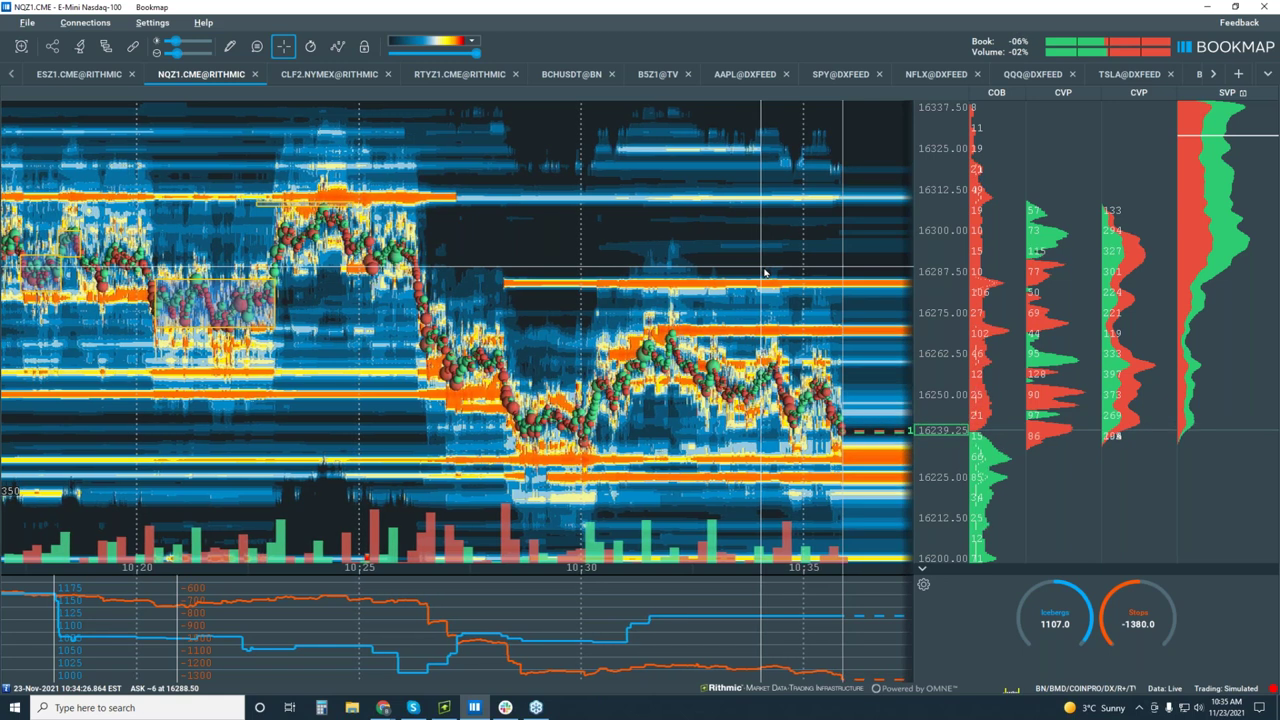
{"action": "scroll", "coordinate": [780, 300], "scroll_direction": "down", "scroll_amount": 3}
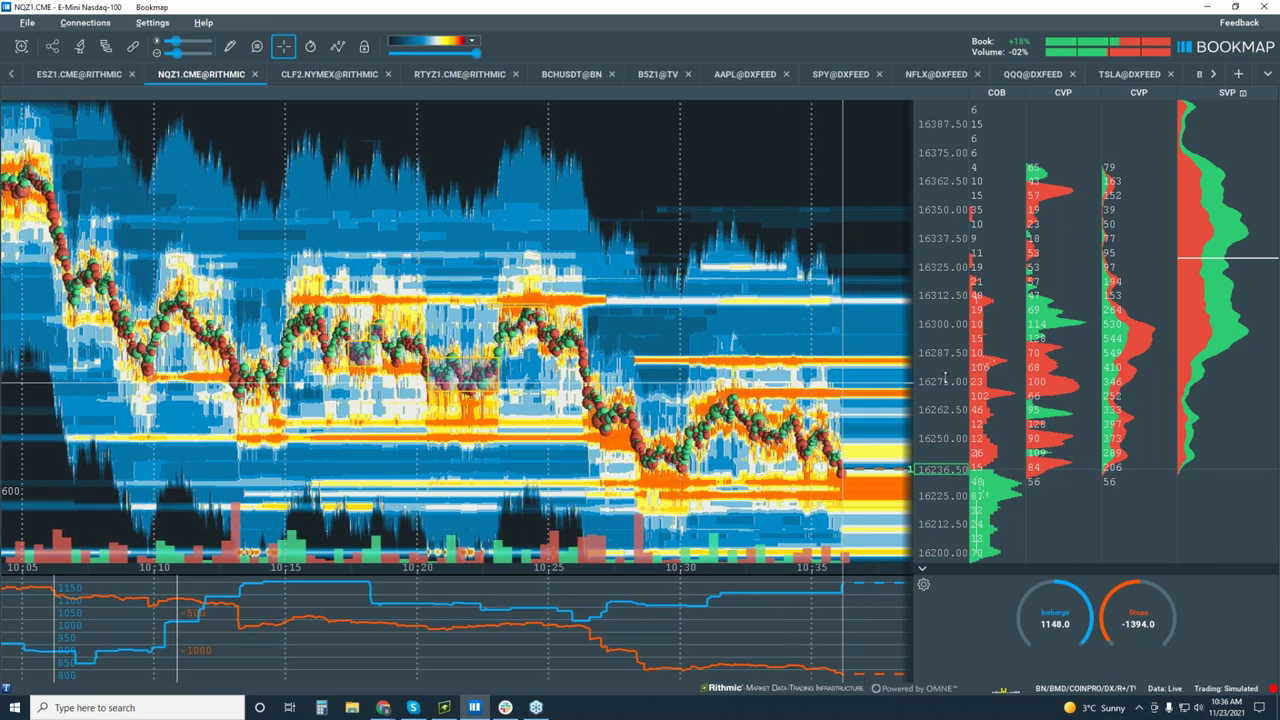
{"action": "scroll", "coordinate": [943, 390], "scroll_direction": "down", "scroll_amount": 1}
{"action": "scroll", "coordinate": [943, 390], "scroll_direction": "down", "scroll_amount": 2}
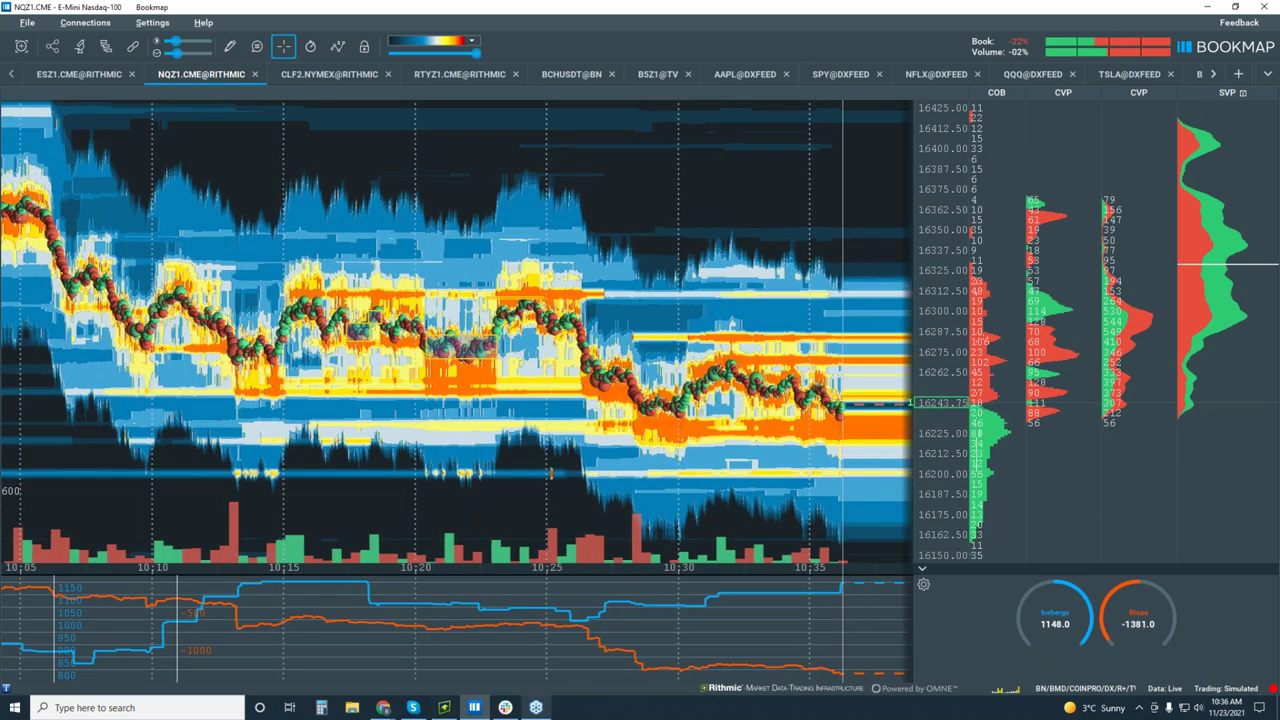
{"action": "left_click", "coordinate": [446, 707]}
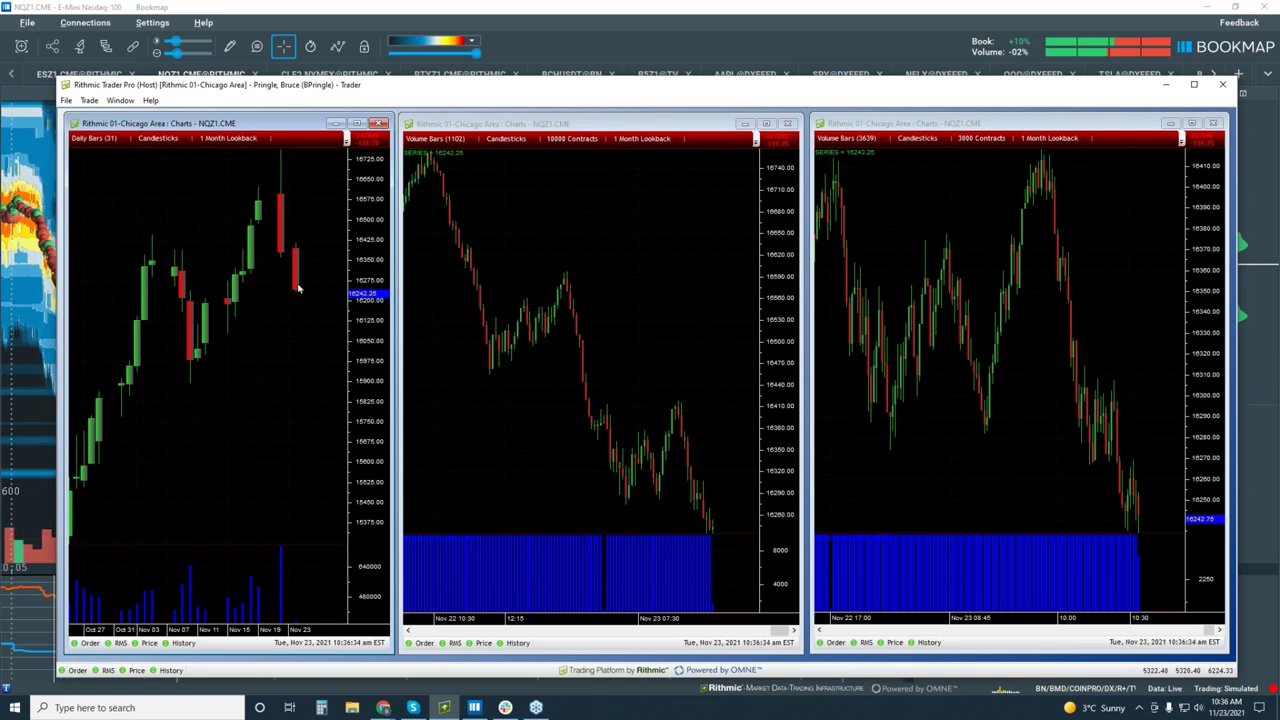
{"action": "left_click", "coordinate": [461, 6]}
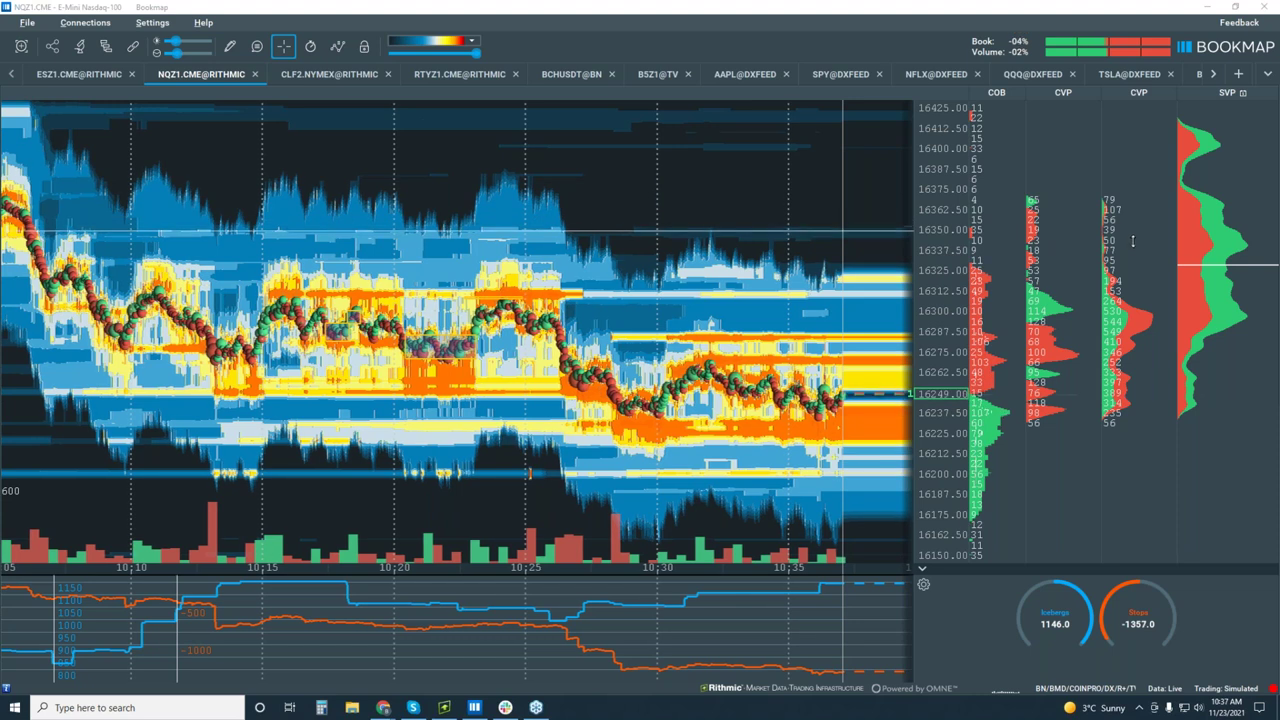
Step: Turn the Delta option of the first CVP column off and on again in the column settings, then close them
{"action": "right_click", "coordinate": [1071, 231]}
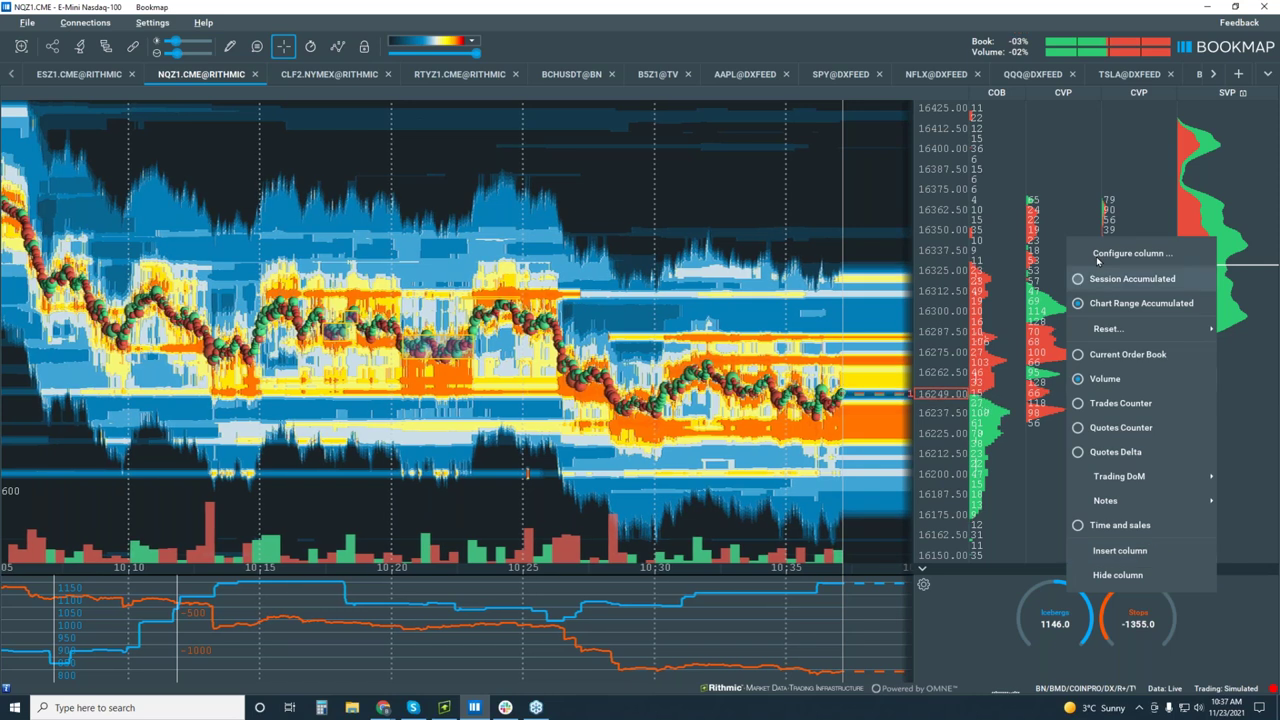
{"action": "right_click", "coordinate": [1053, 209]}
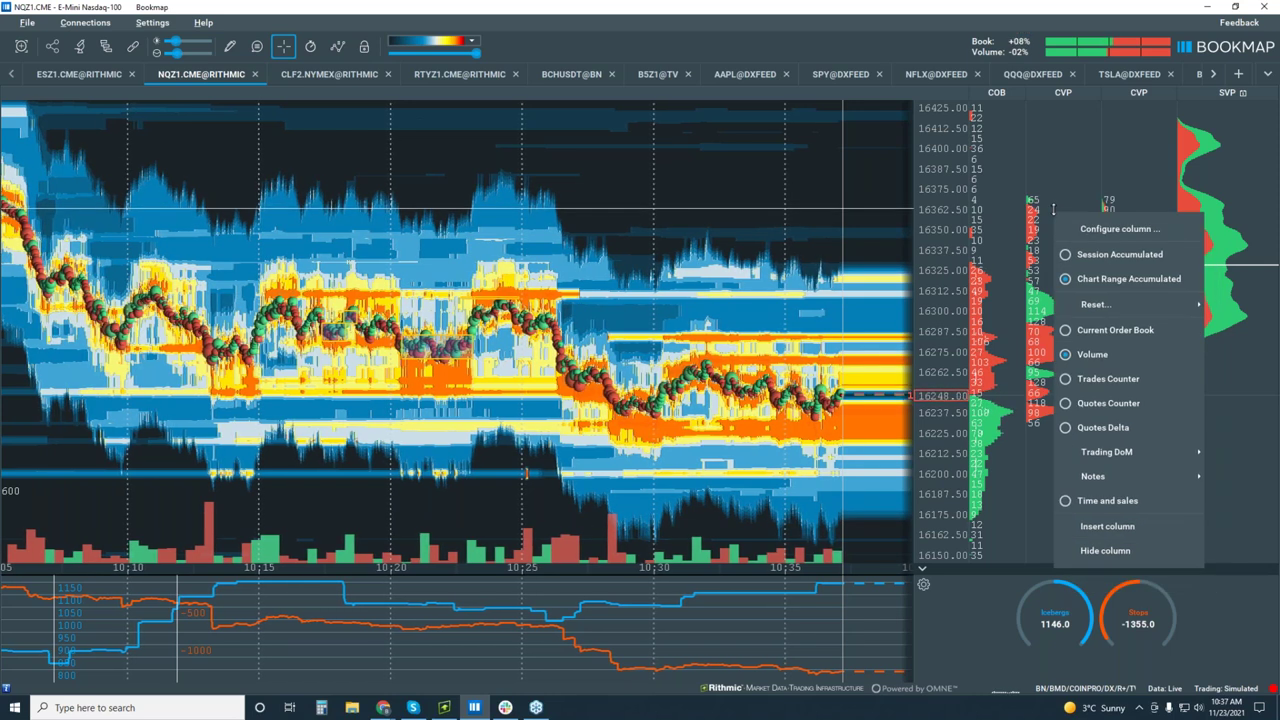
{"action": "left_click", "coordinate": [1114, 231]}
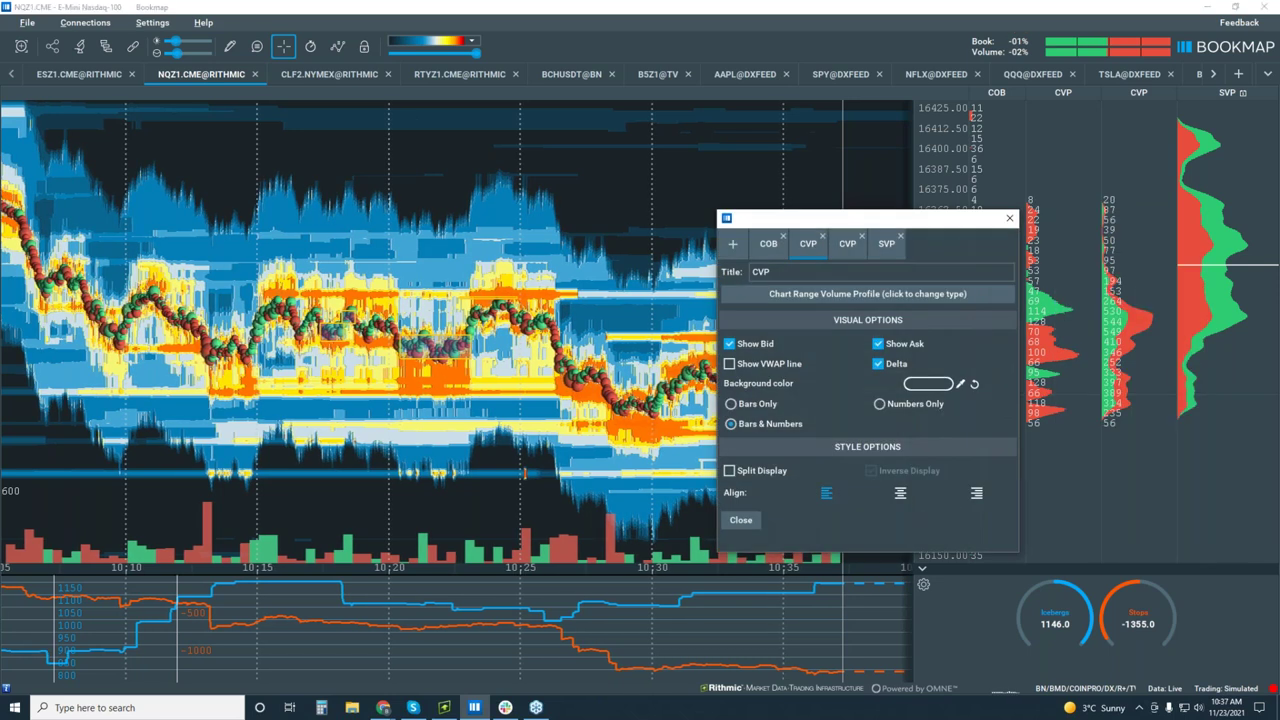
{"action": "left_click", "coordinate": [879, 364]}
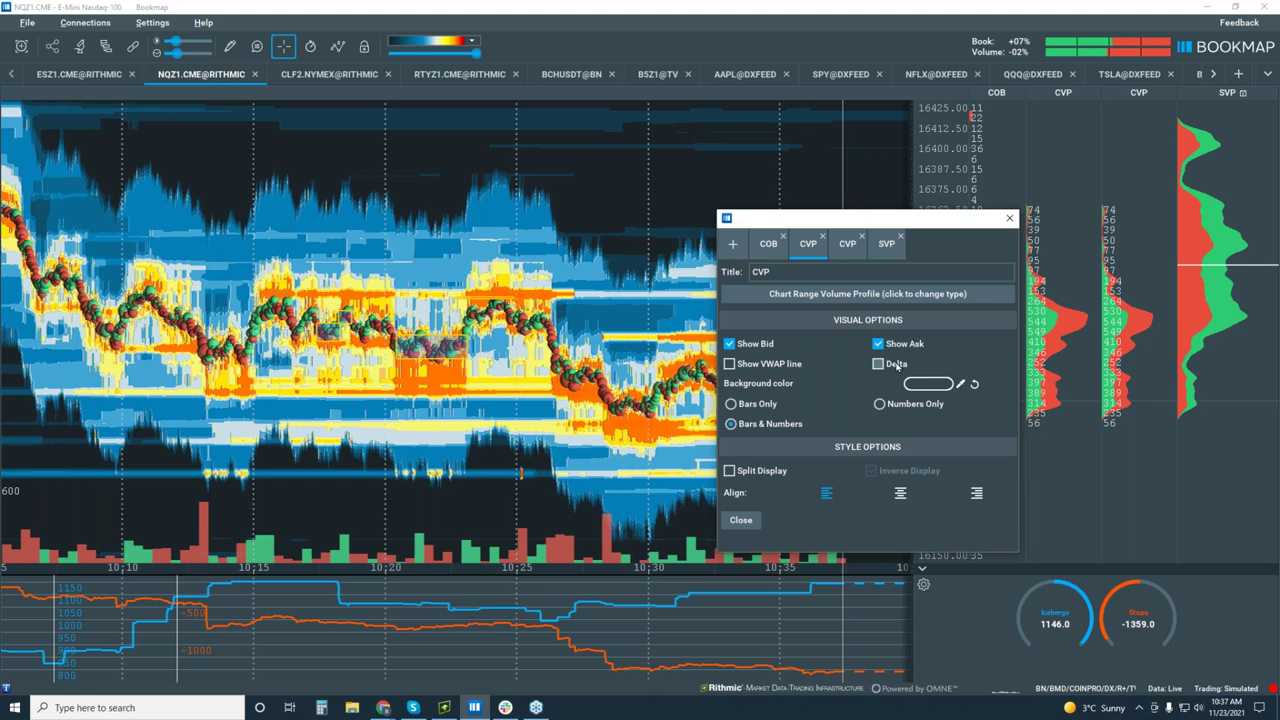
{"action": "left_click", "coordinate": [878, 364]}
{"action": "left_click", "coordinate": [1010, 219]}
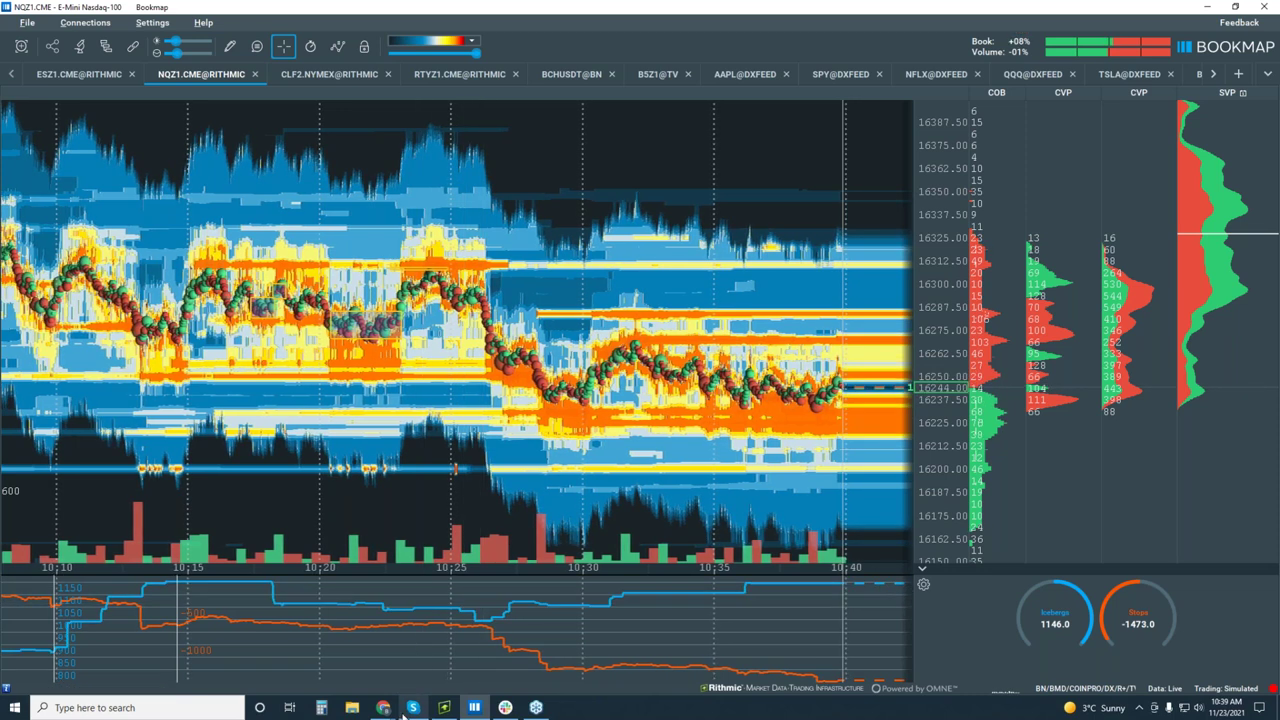
Step: Switch to Chrome to look over the Bookmap Marketplace add-ons and education page, then return to the NQZ1 chart in Bookmap
{"action": "mouse_move", "coordinate": [383, 708]}
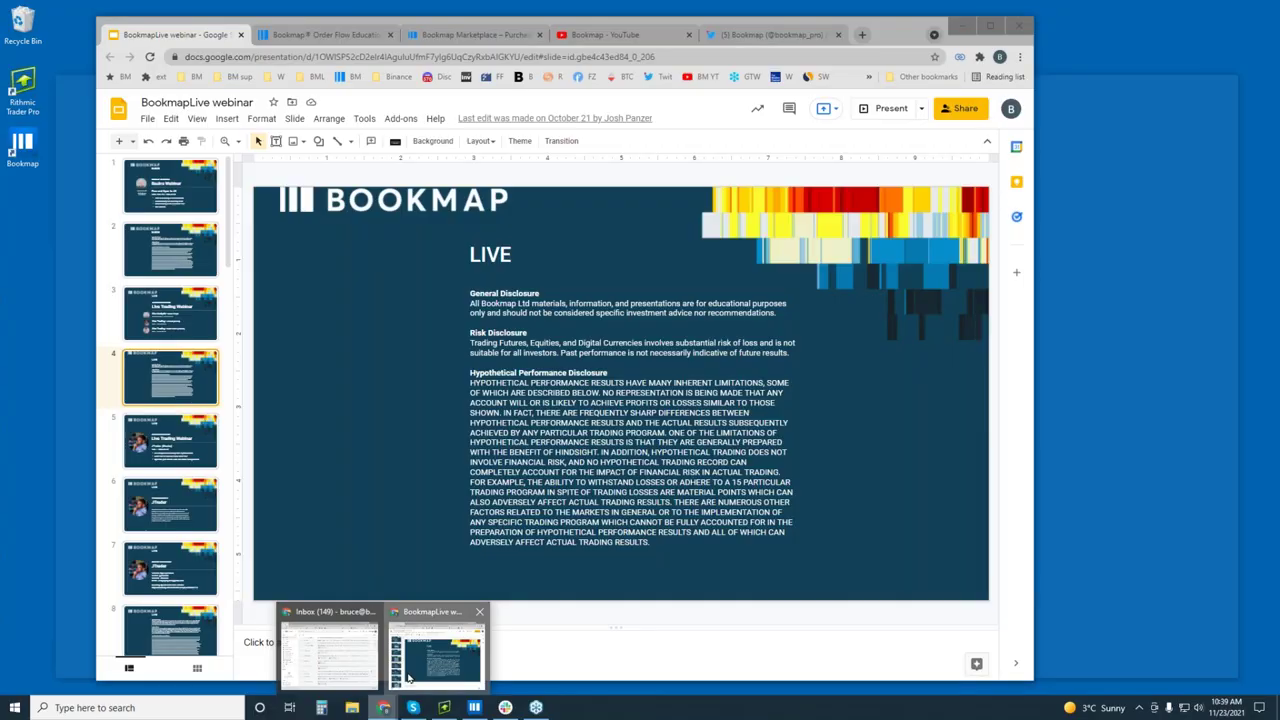
{"action": "left_click", "coordinate": [436, 655]}
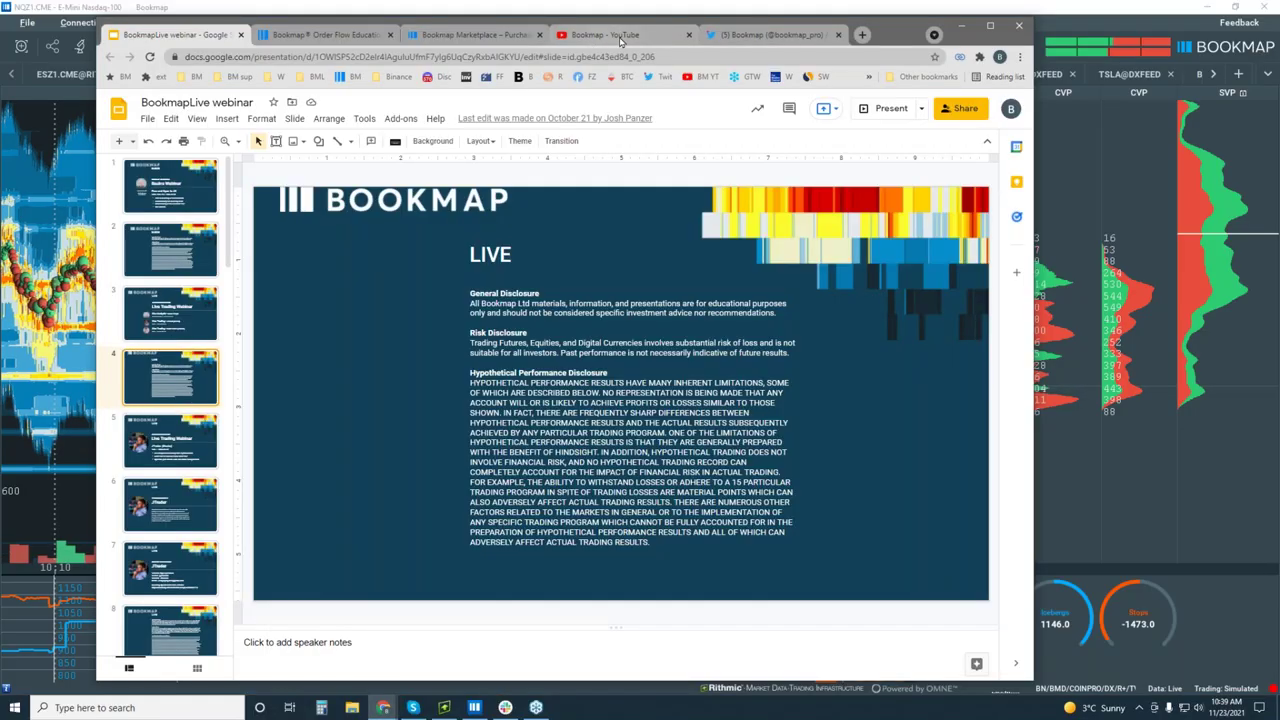
{"action": "left_click", "coordinate": [448, 36]}
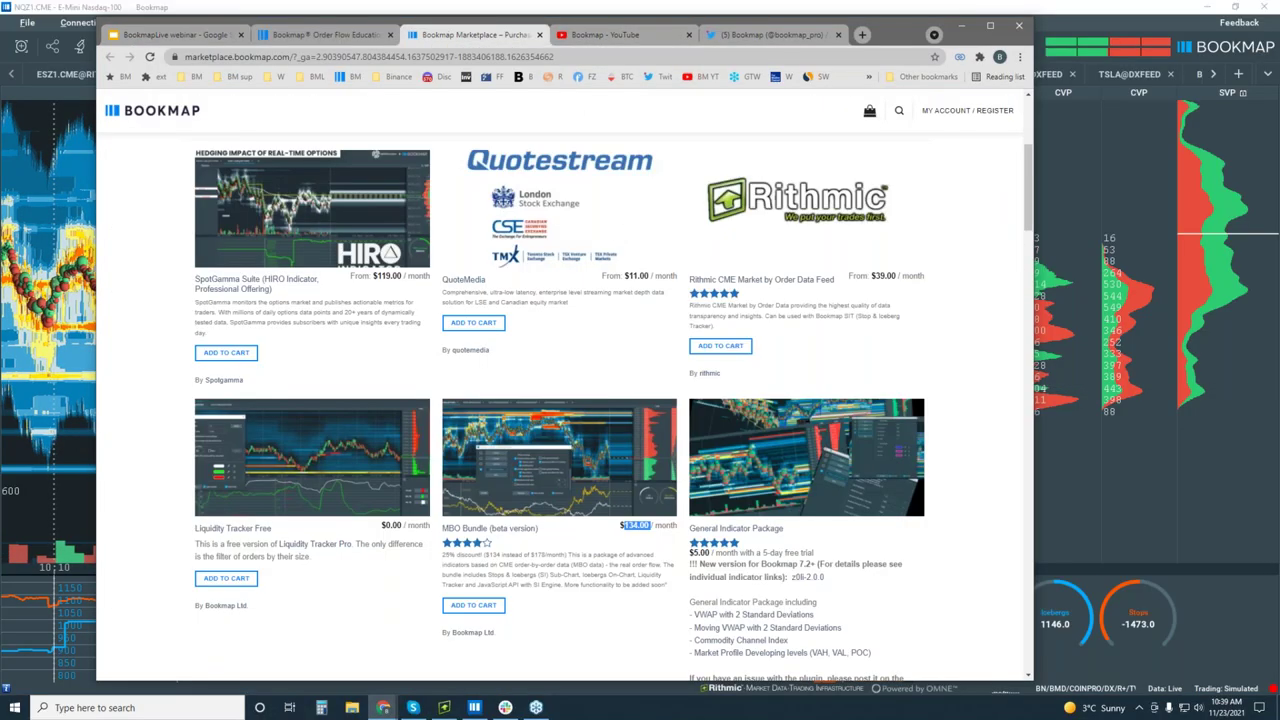
{"action": "scroll", "coordinate": [690, 272], "scroll_direction": "up", "scroll_amount": 3}
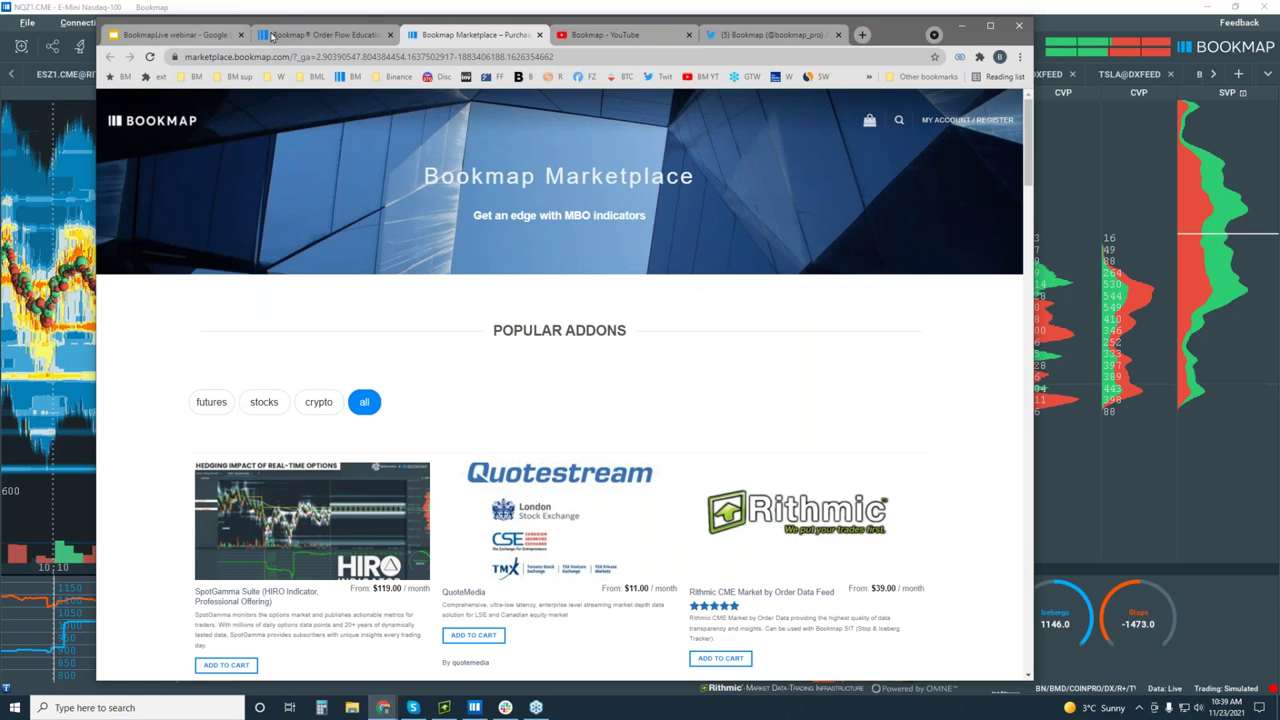
{"action": "left_click", "coordinate": [275, 35]}
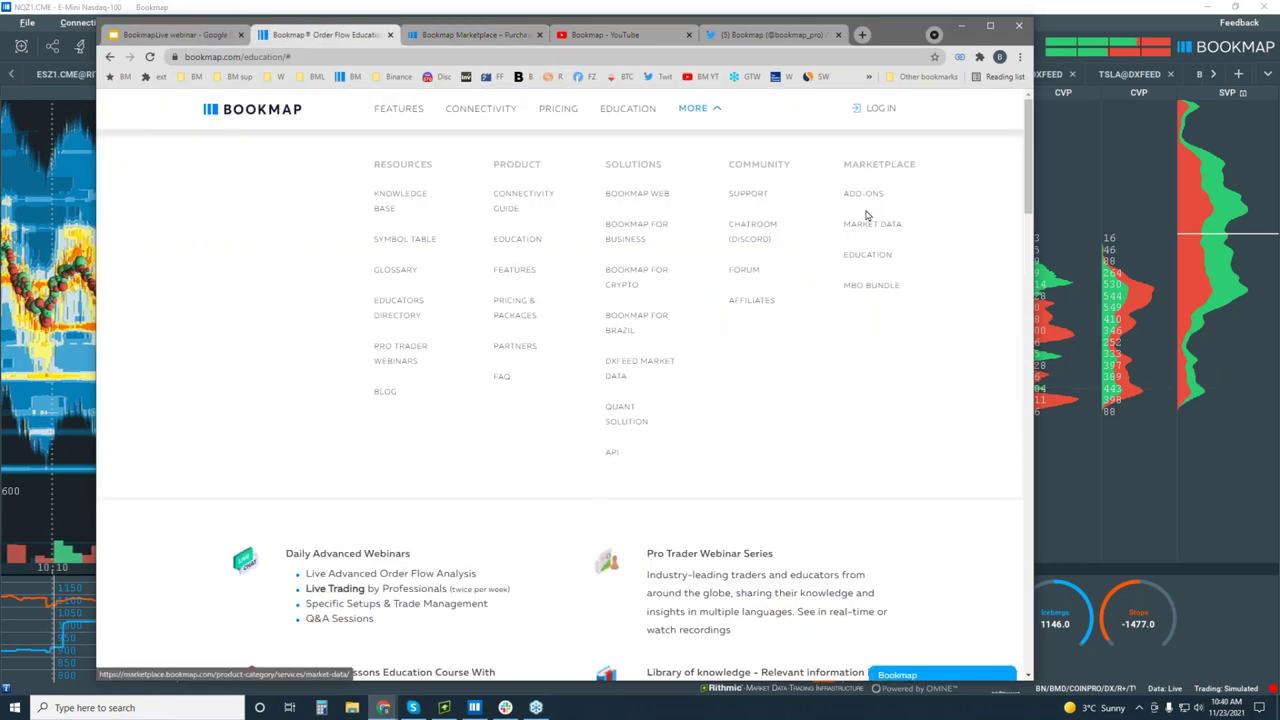
{"action": "left_click", "coordinate": [469, 40]}
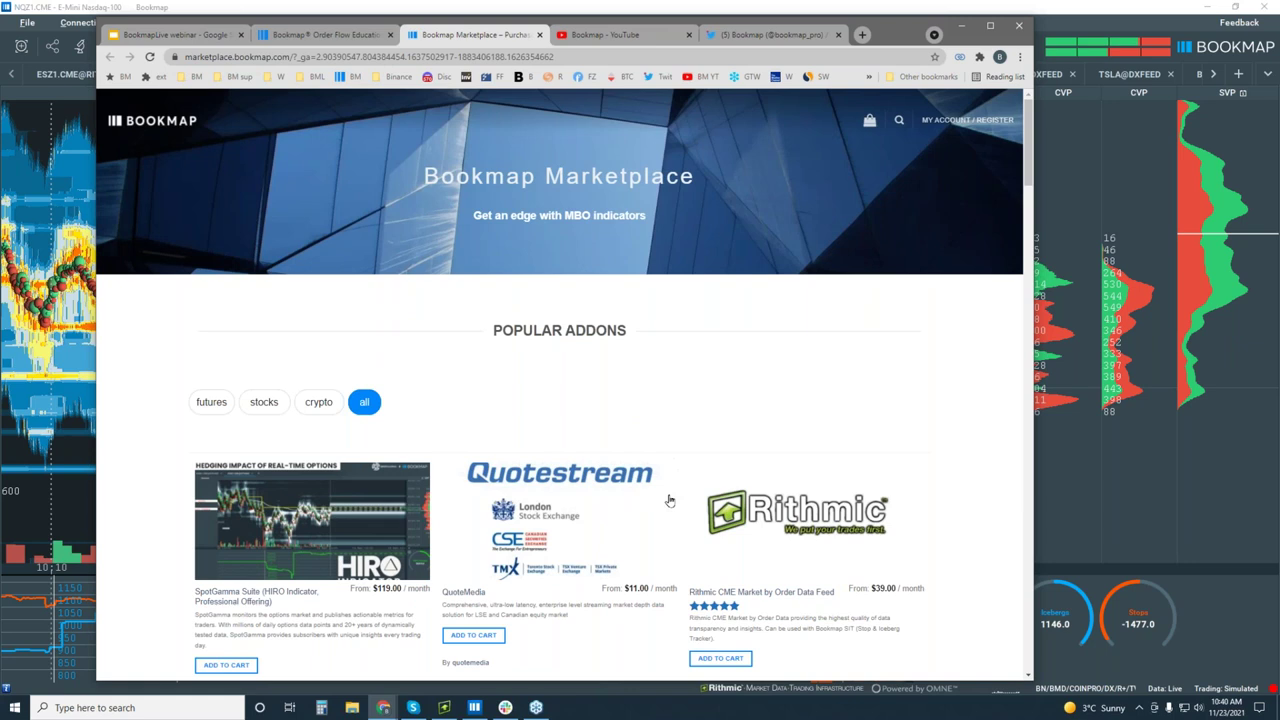
{"action": "scroll", "coordinate": [631, 501], "scroll_direction": "down", "scroll_amount": 2}
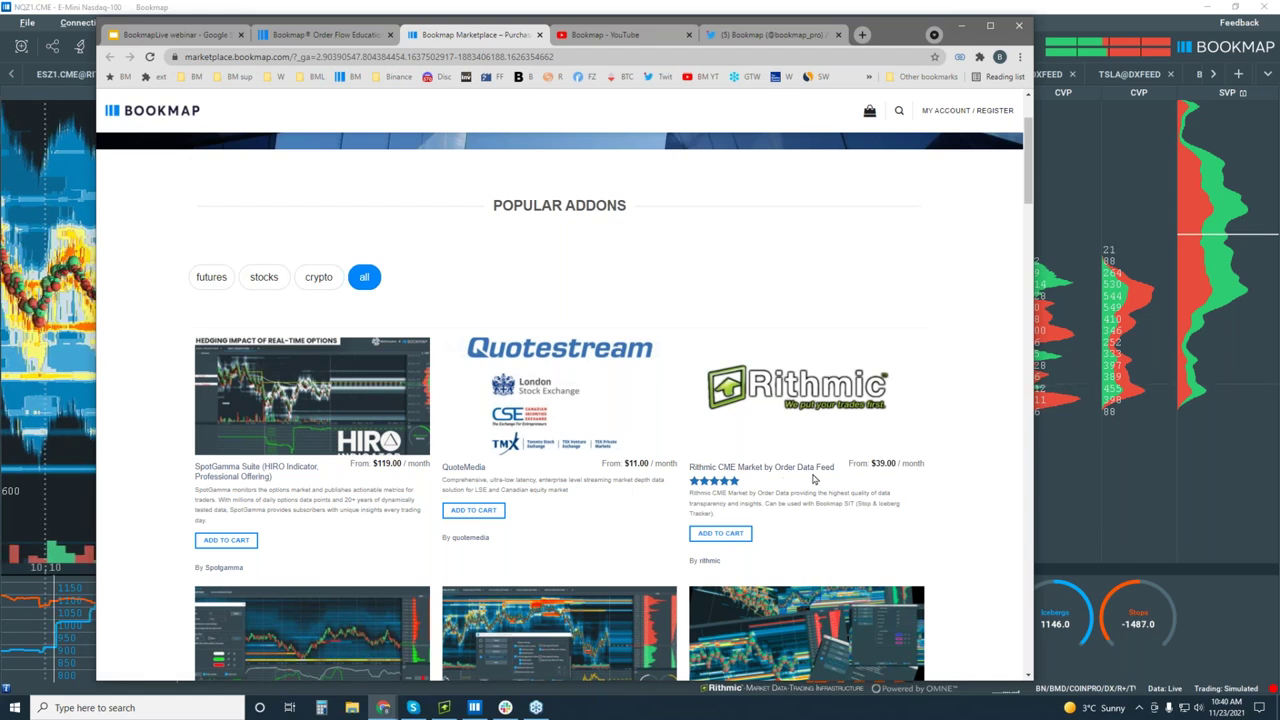
{"action": "left_click", "coordinate": [466, 10]}
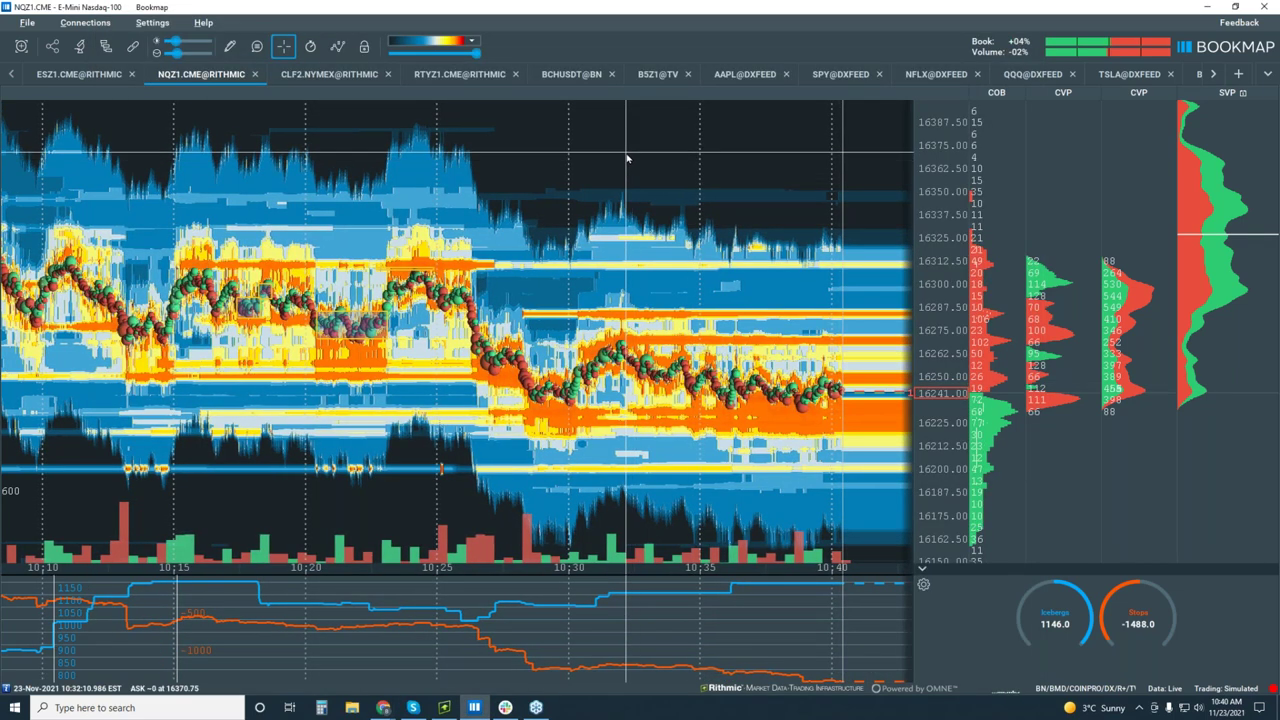
Step: Examine the Nasdaq-100 sell-off from before 10:00, compare it with the ESZ1 S&P 500 chart, and return to NQZ1
{"action": "scroll", "coordinate": [628, 158], "scroll_direction": "down", "scroll_amount": 3}
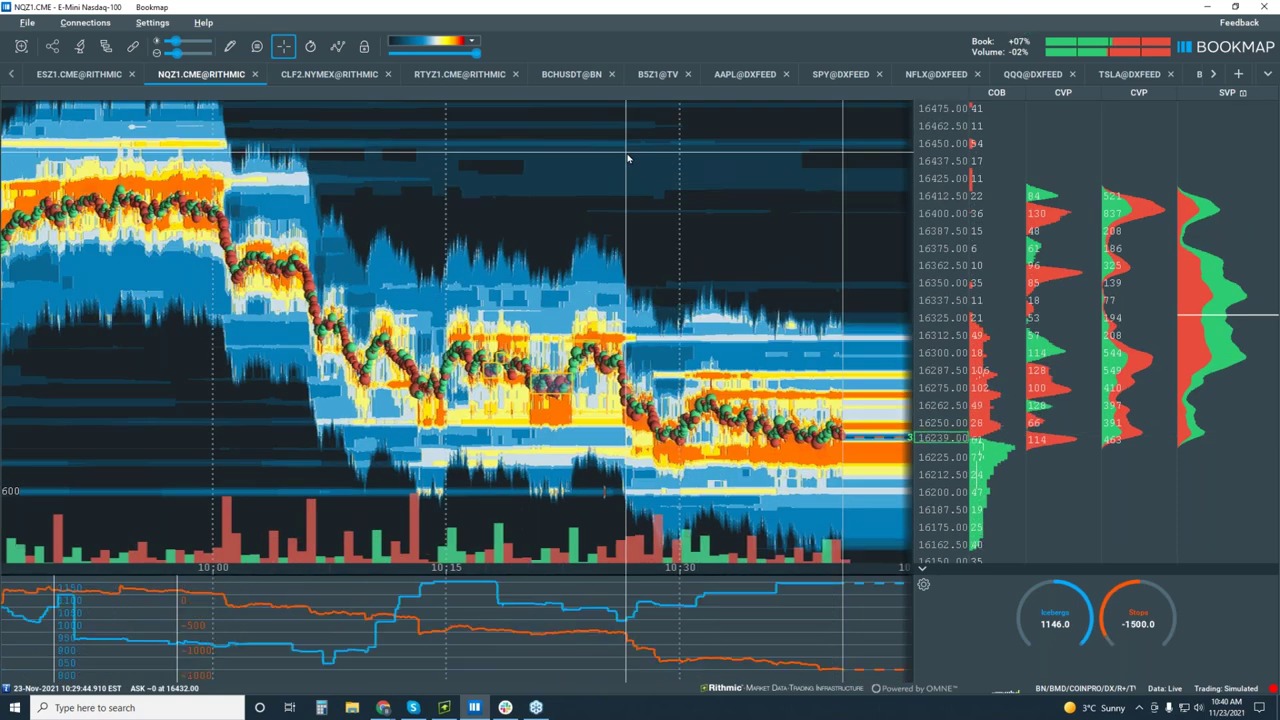
{"action": "scroll", "coordinate": [940, 400], "scroll_direction": "up", "scroll_amount": 2}
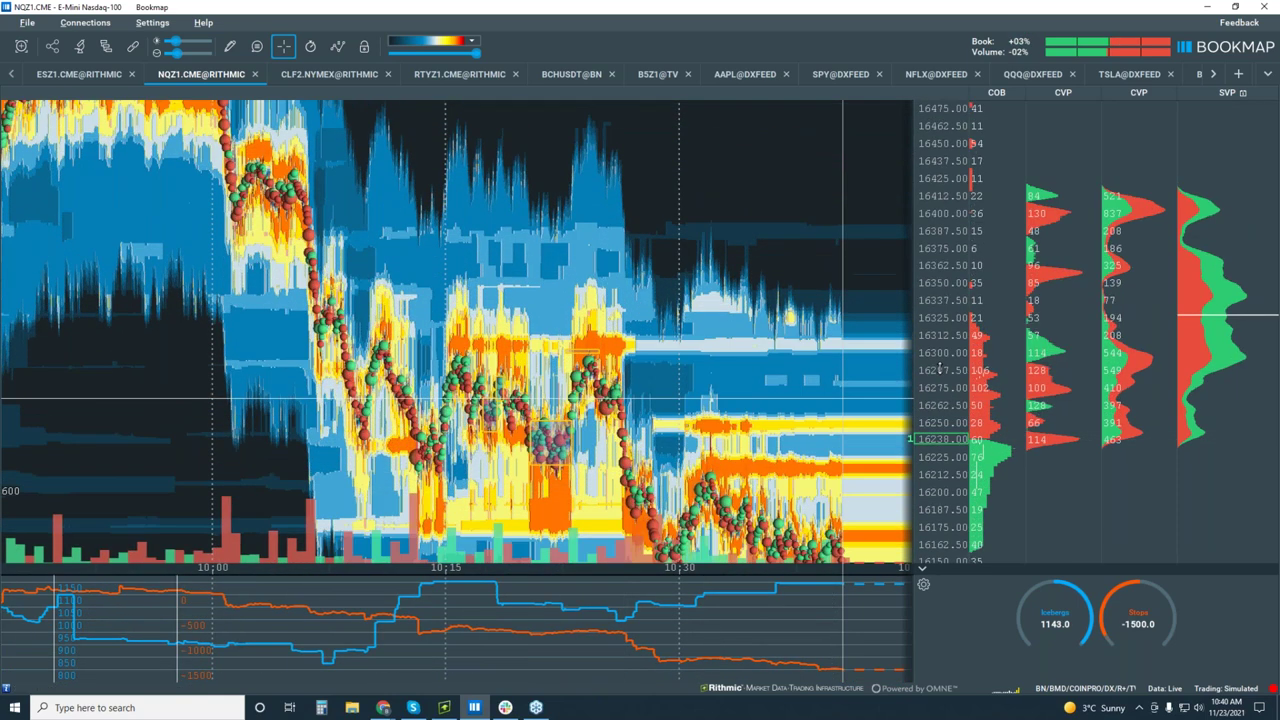
{"action": "scroll", "coordinate": [940, 400], "scroll_direction": "up", "scroll_amount": 1}
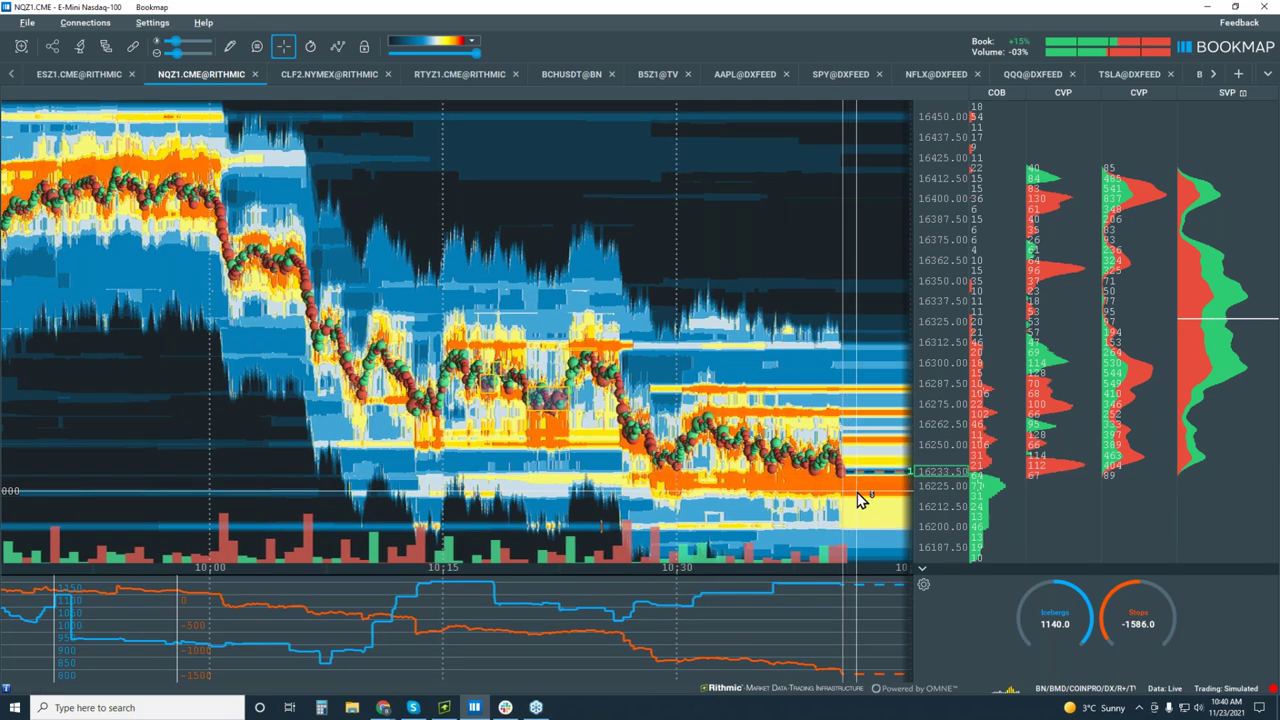
{"action": "left_click", "coordinate": [67, 79]}
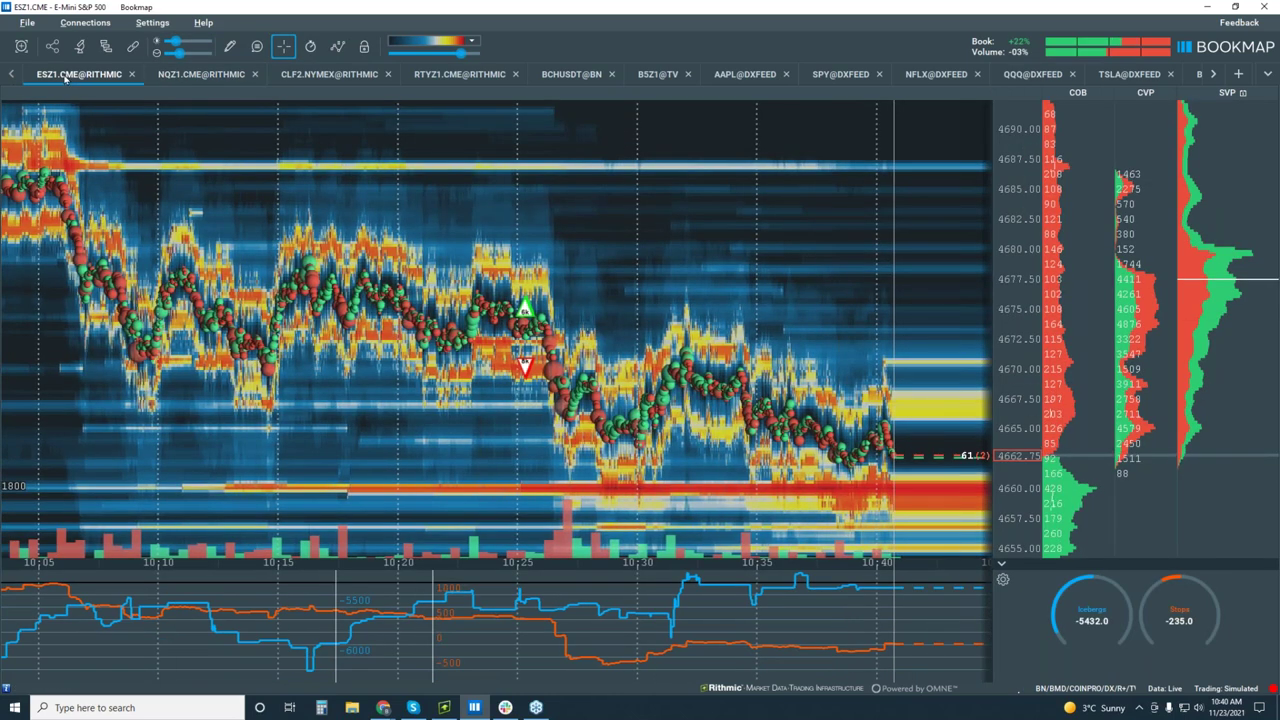
{"action": "left_click", "coordinate": [238, 82]}
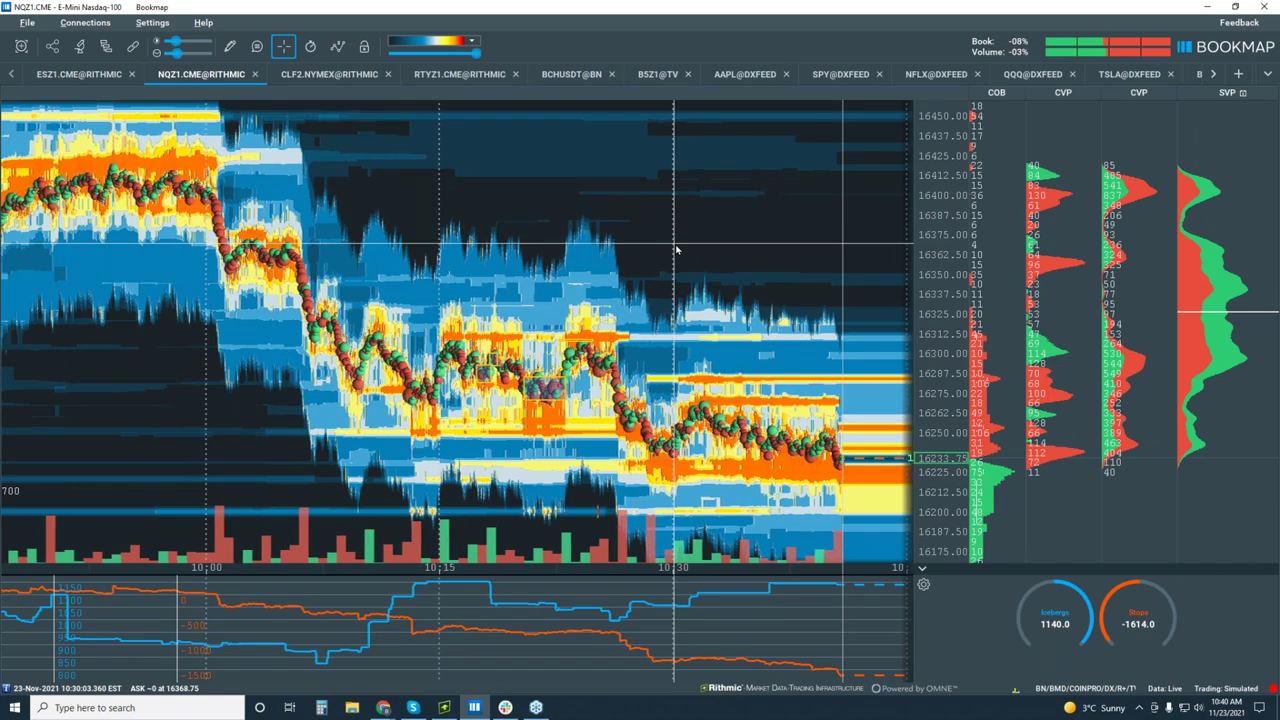
Step: Examine recent NQZ1 price action against the liquidity bands between 16200 and 16285 at several time and price scales
{"action": "scroll", "coordinate": [676, 249], "scroll_direction": "up", "scroll_amount": 5}
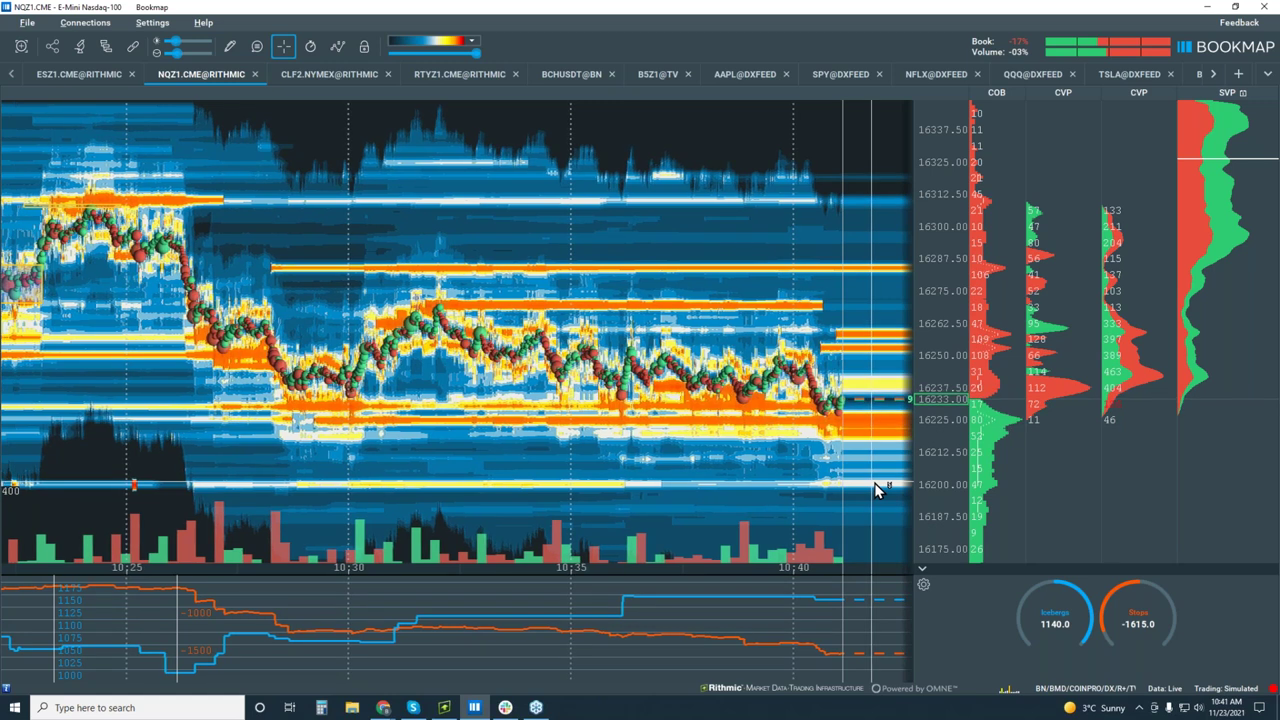
{"action": "scroll", "coordinate": [931, 471], "scroll_direction": "down", "scroll_amount": 3}
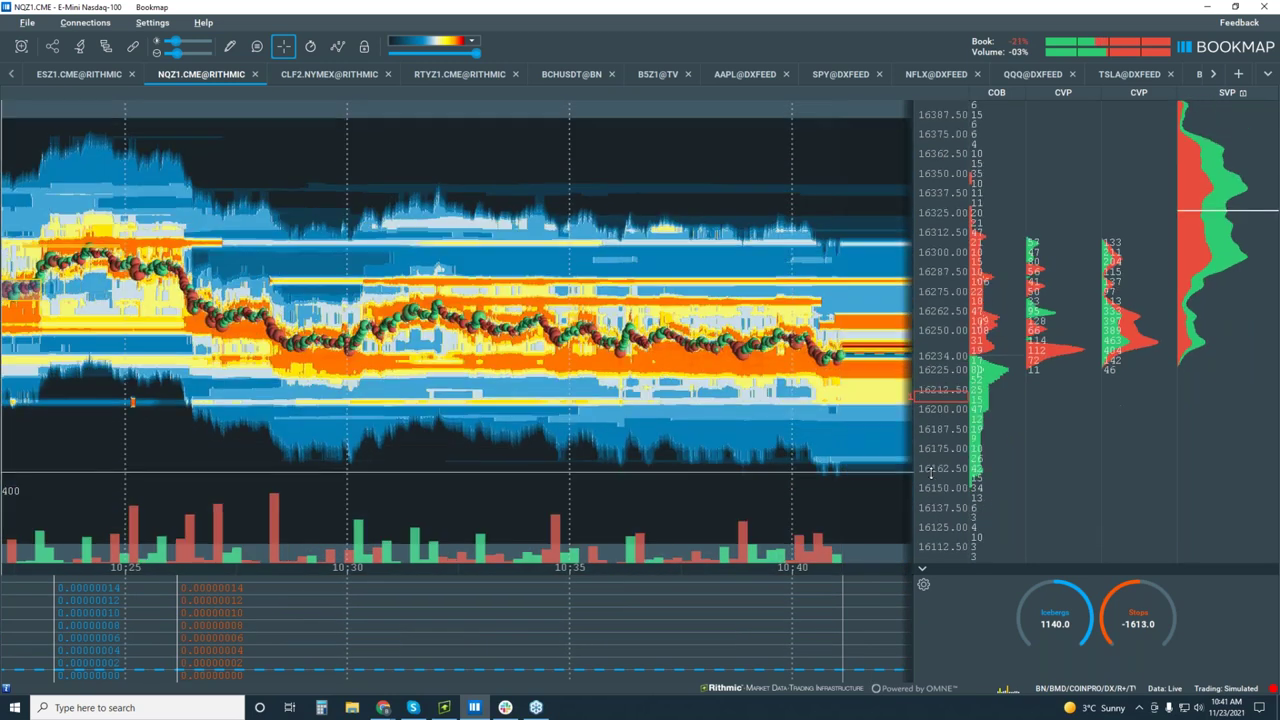
{"action": "scroll", "coordinate": [931, 471], "scroll_direction": "up", "scroll_amount": 2}
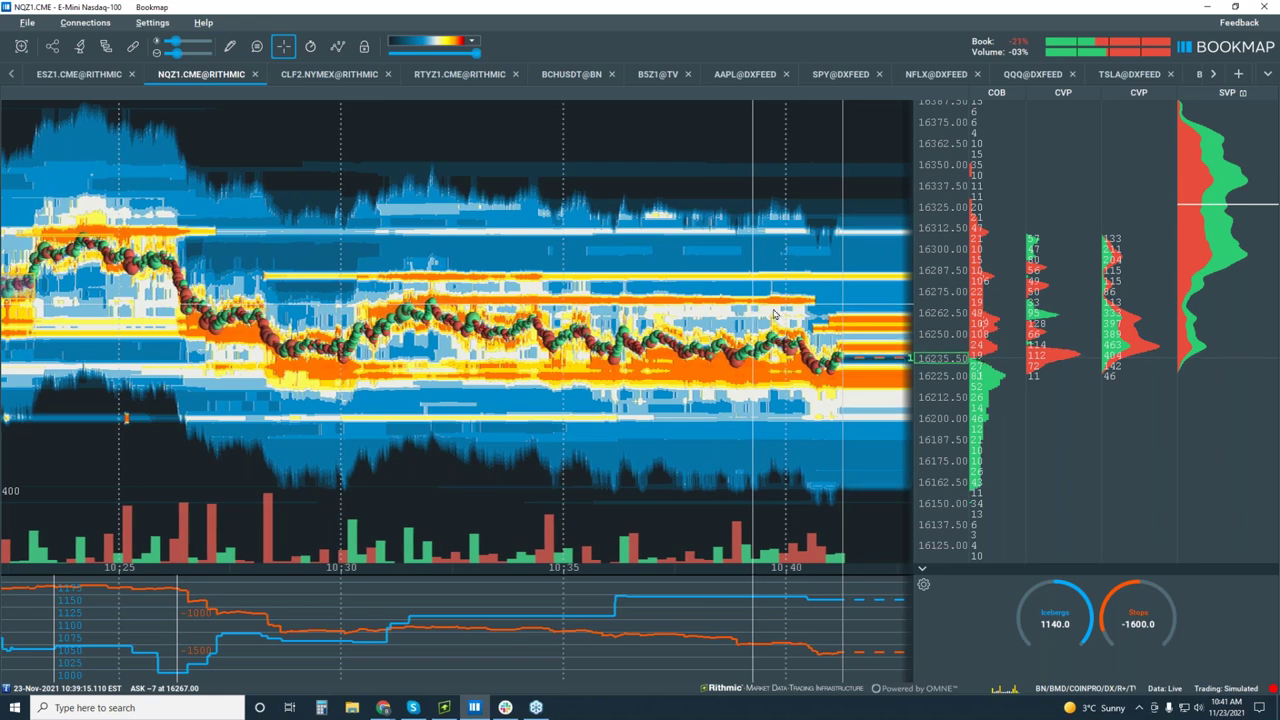
{"action": "scroll", "coordinate": [755, 311], "scroll_direction": "up", "scroll_amount": 3}
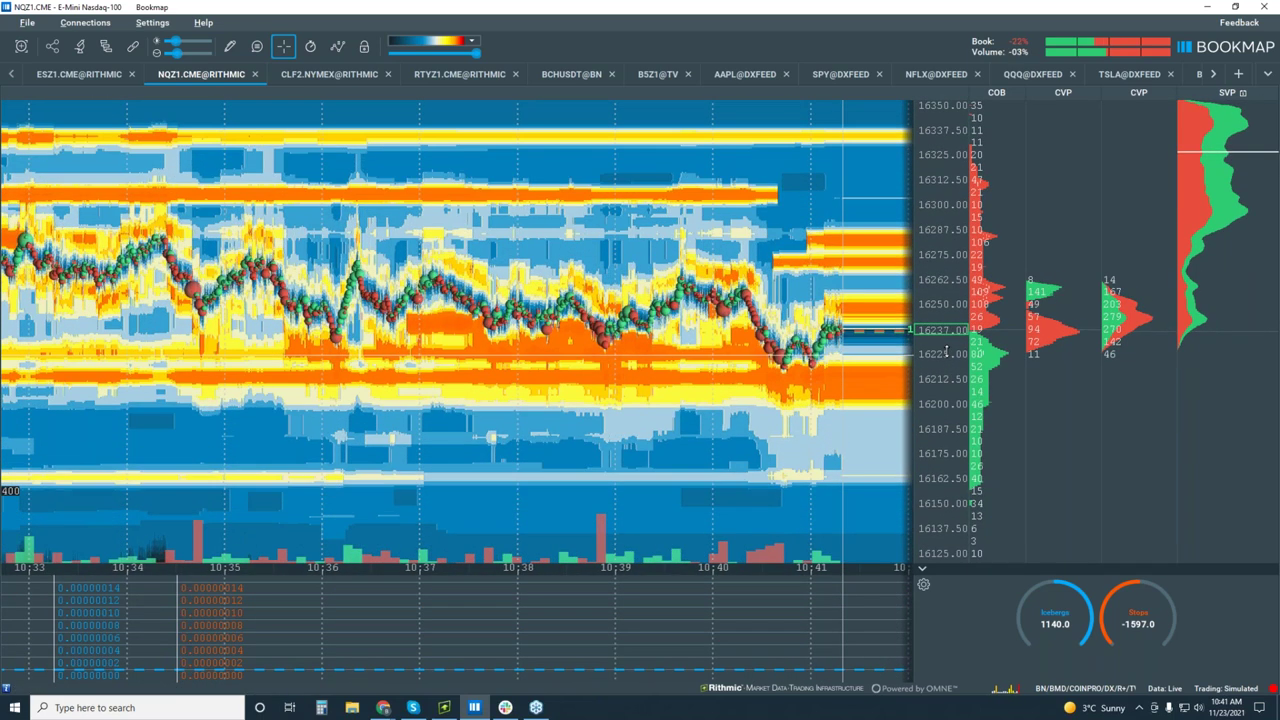
{"action": "scroll", "coordinate": [946, 370], "scroll_direction": "up", "scroll_amount": 3}
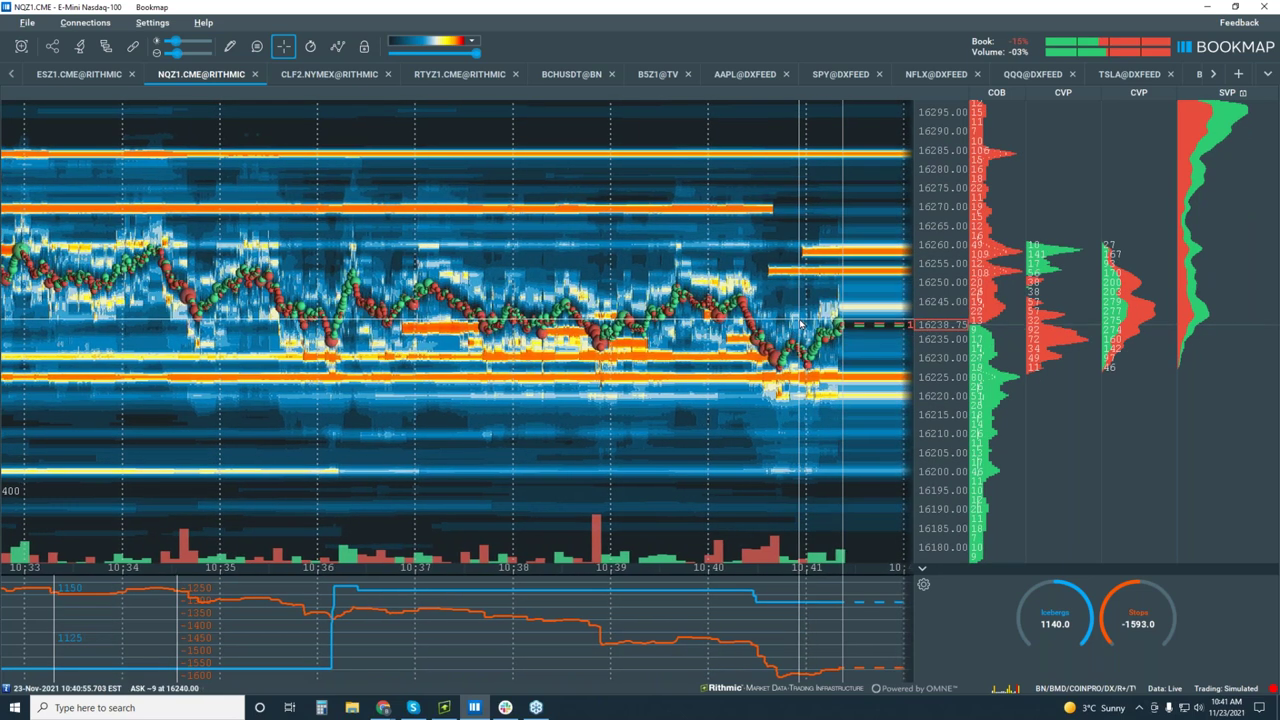
{"action": "scroll", "coordinate": [797, 316], "scroll_direction": "down", "scroll_amount": 1}
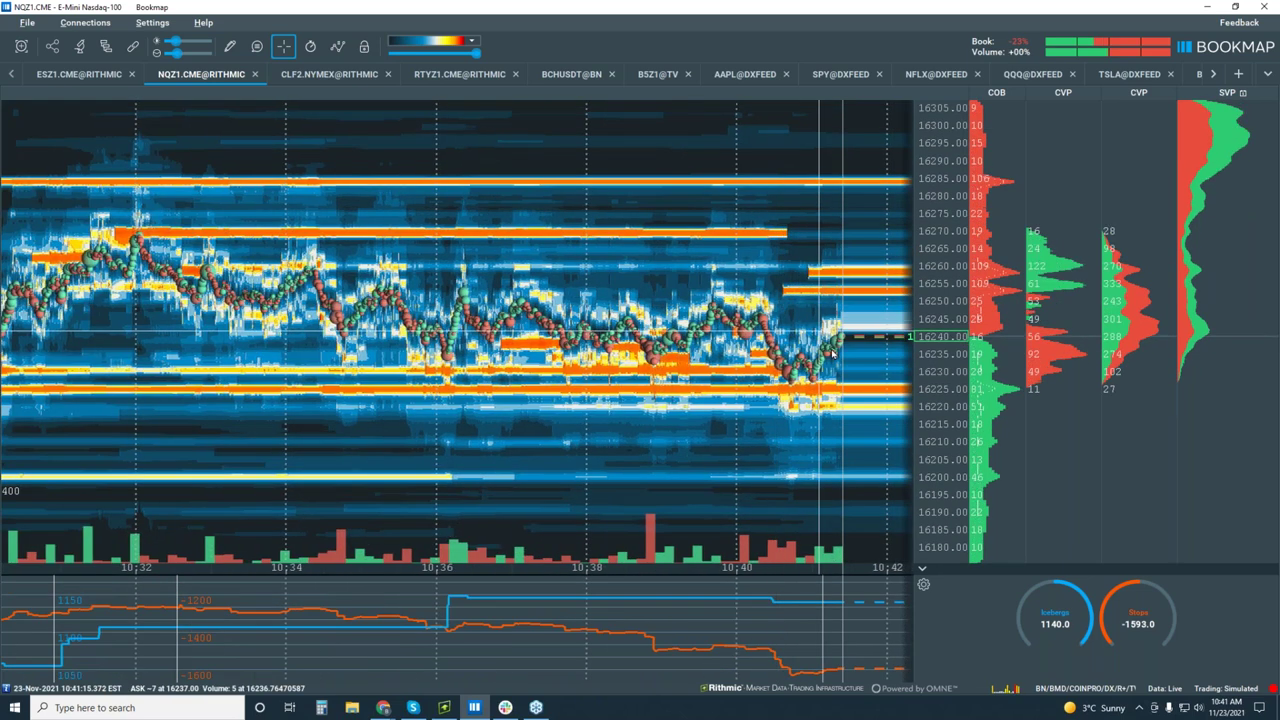
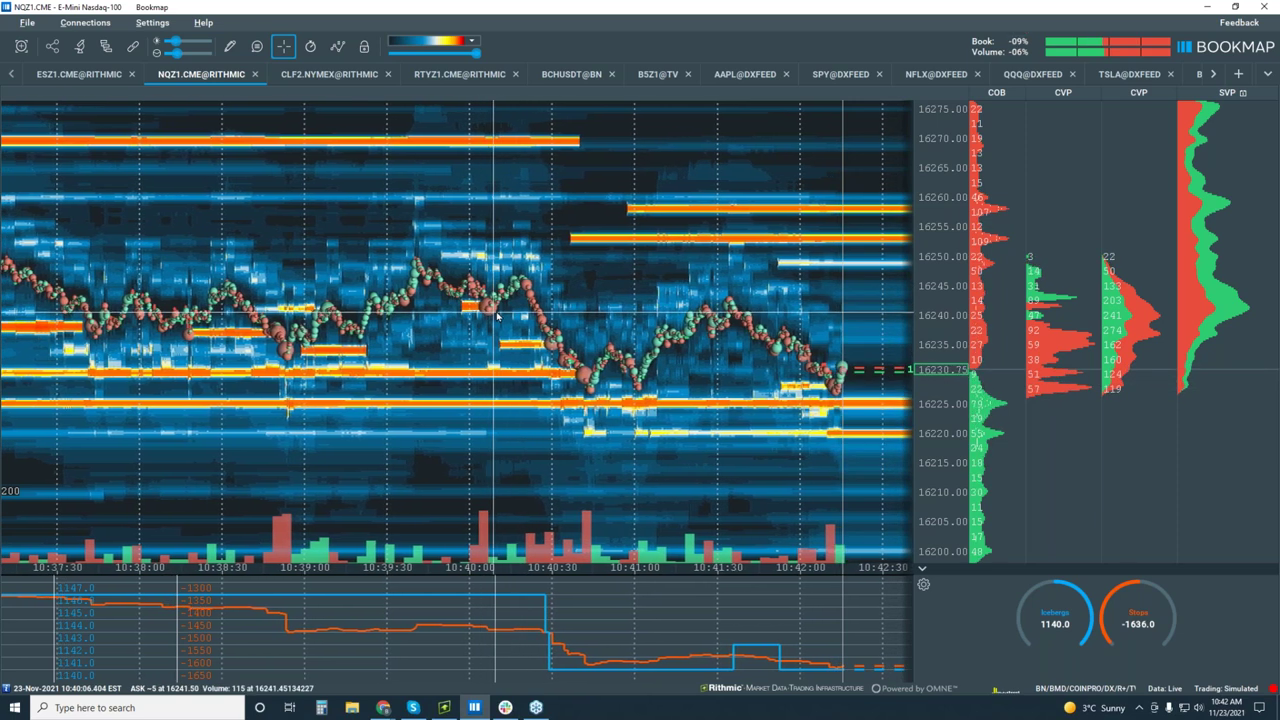
Step: Draw a rectangle around the NQZ1 consolidation from about 10:39:25 to 10:40:30 and mark the levels near 16250 and 16242
{"action": "left_click", "coordinate": [229, 46]}
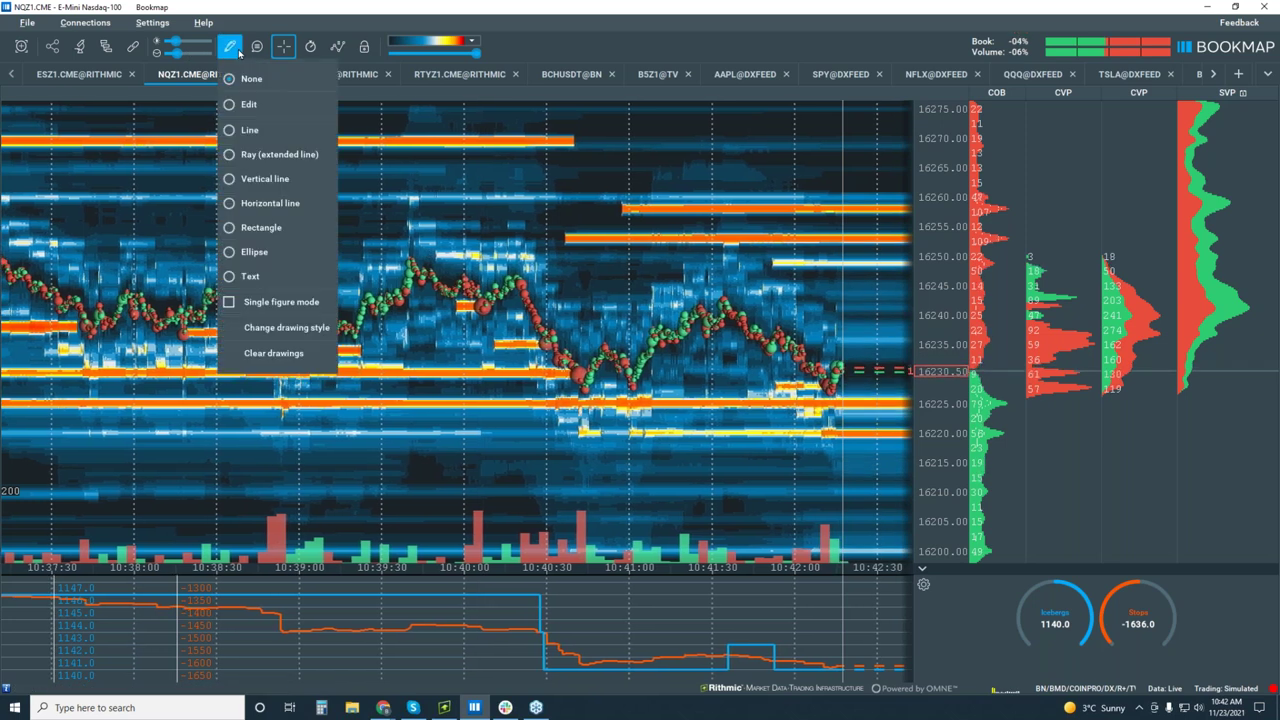
{"action": "left_click", "coordinate": [288, 230]}
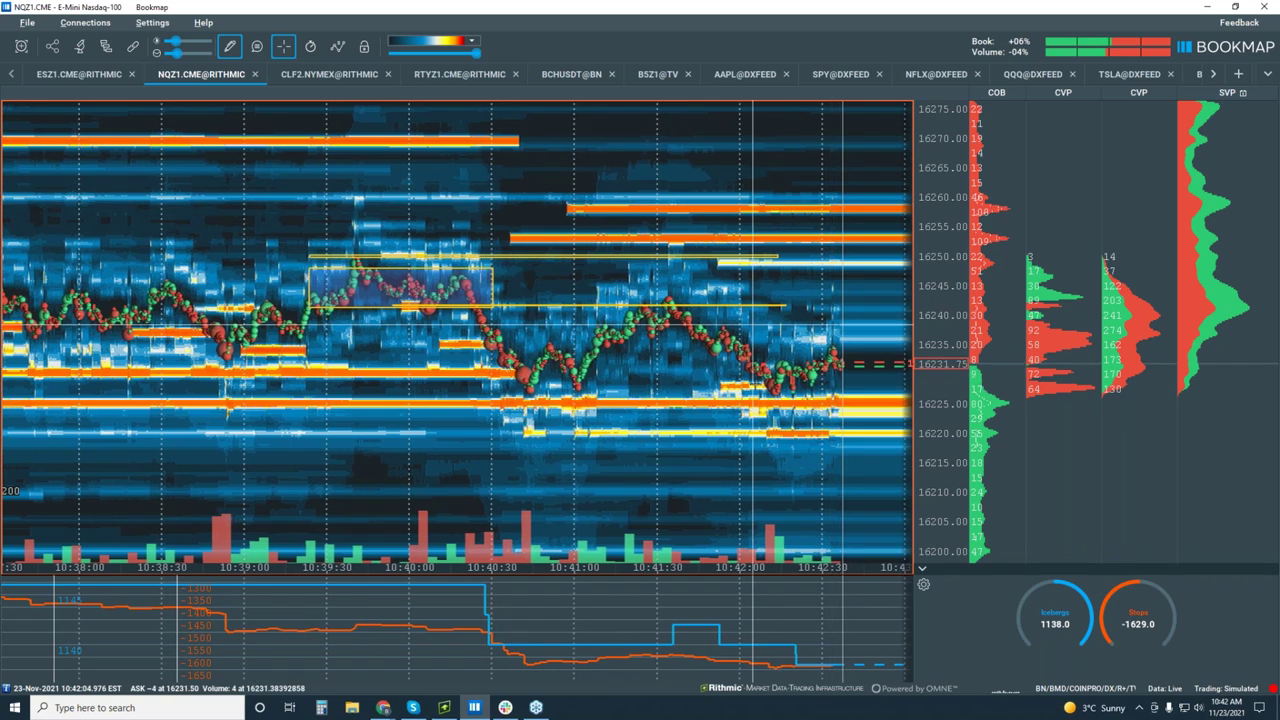
{"action": "left_click", "coordinate": [229, 46]}
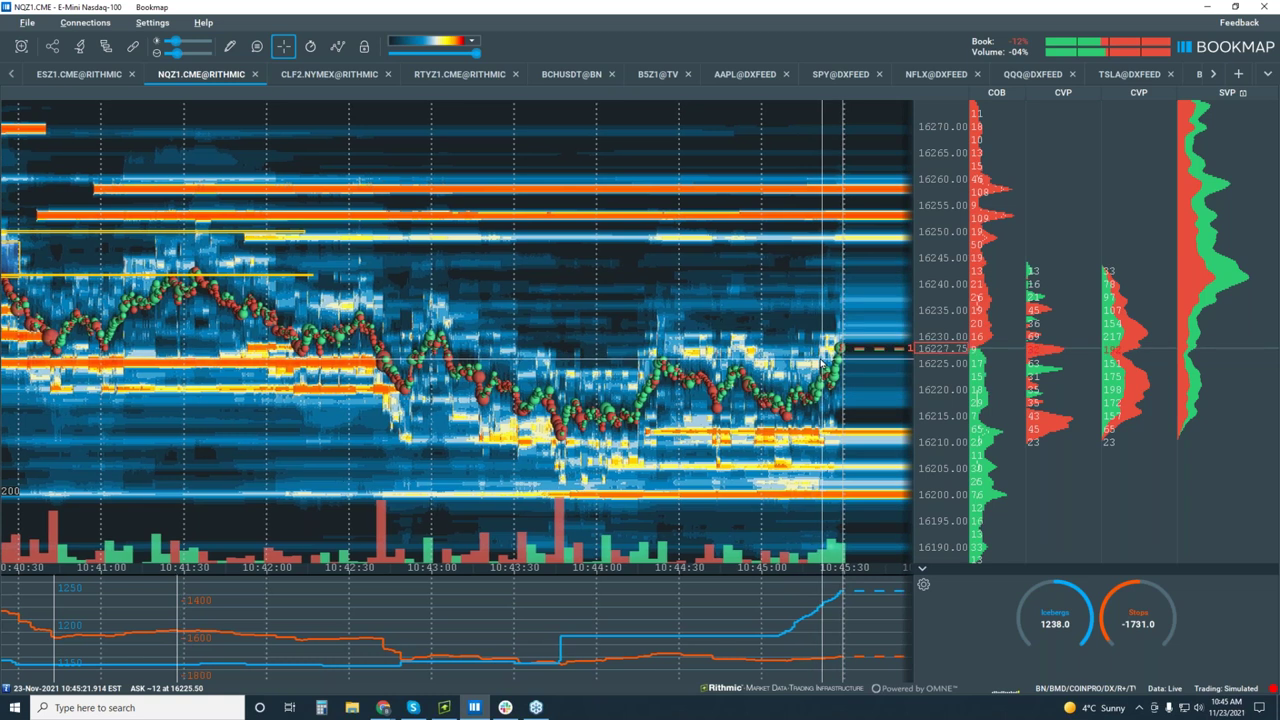
Step: Compare the NQZ1 rebound from the lows near 16211 with the marked consolidation zone, viewing price action since about 10:38
{"action": "scroll", "coordinate": [822, 365], "scroll_direction": "down", "scroll_amount": 2}
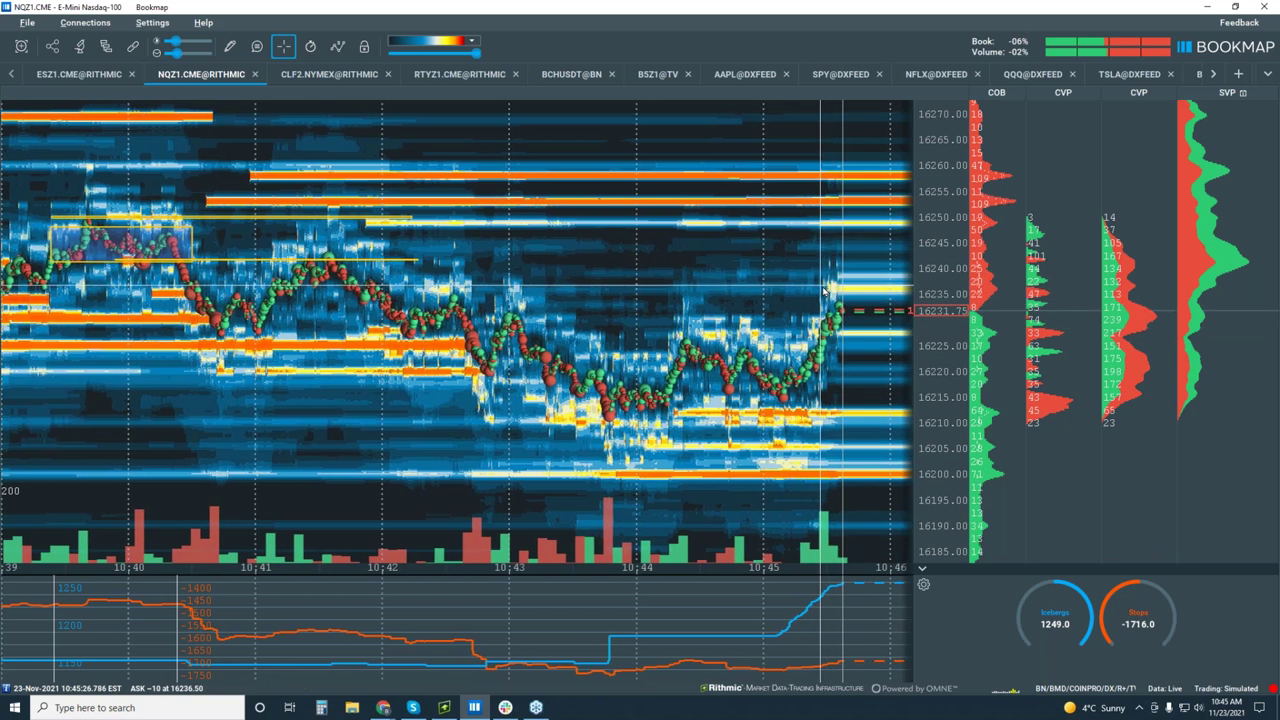
{"action": "scroll", "coordinate": [826, 291], "scroll_direction": "down", "scroll_amount": 2}
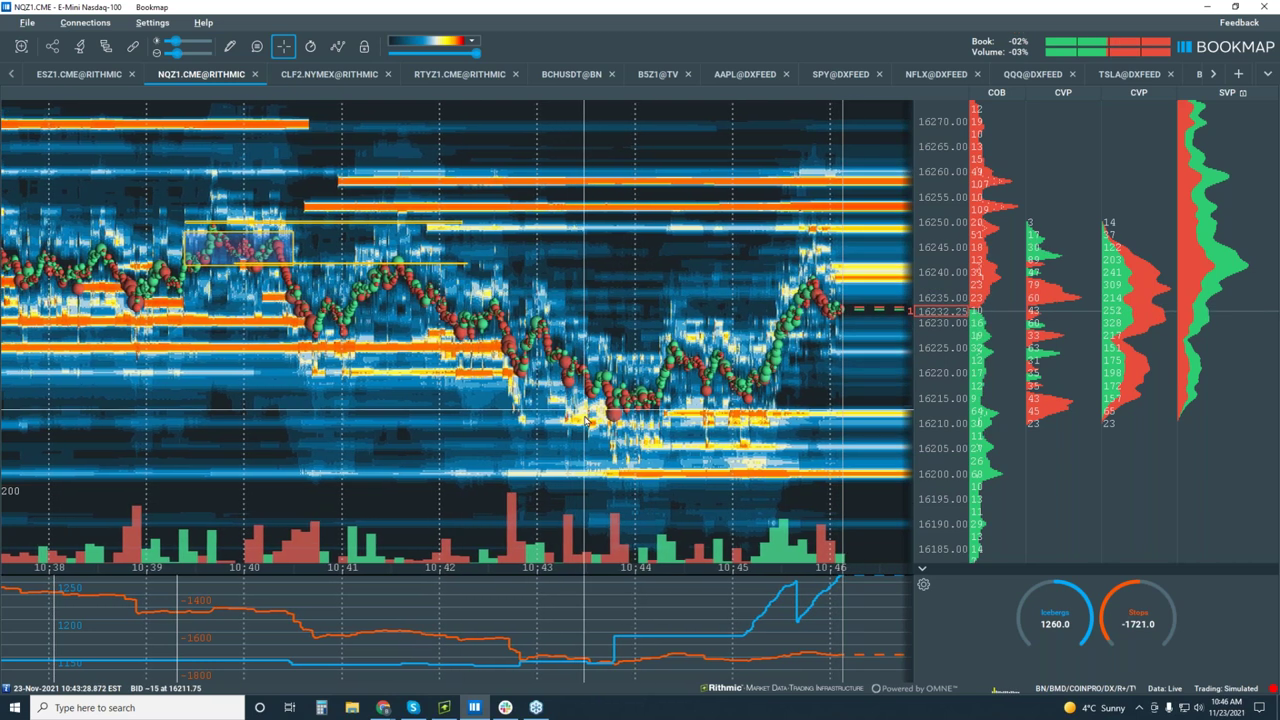
Step: Compare the NQZ1 rebound and its stall below 16250 with the earlier consolidation zone, at several time scales back to about 10:25
{"action": "scroll", "coordinate": [642, 395], "scroll_direction": "down", "scroll_amount": 5}
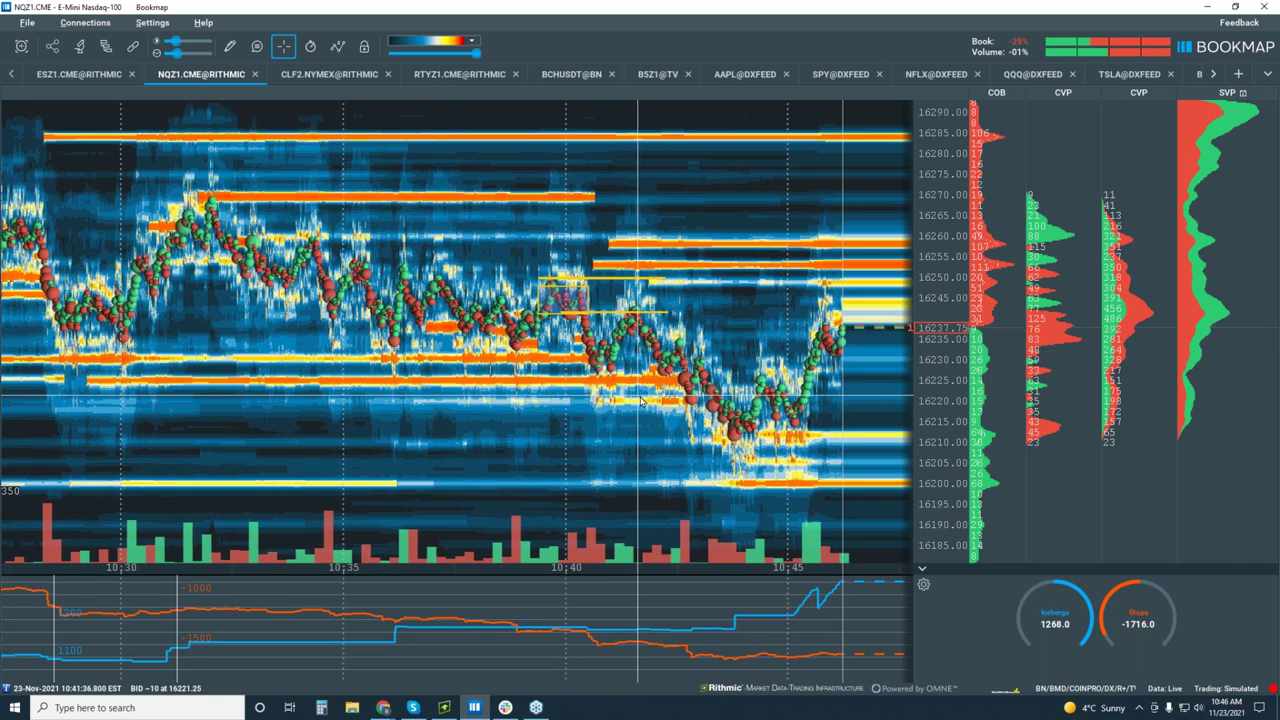
{"action": "scroll", "coordinate": [814, 289], "scroll_direction": "down", "scroll_amount": 2}
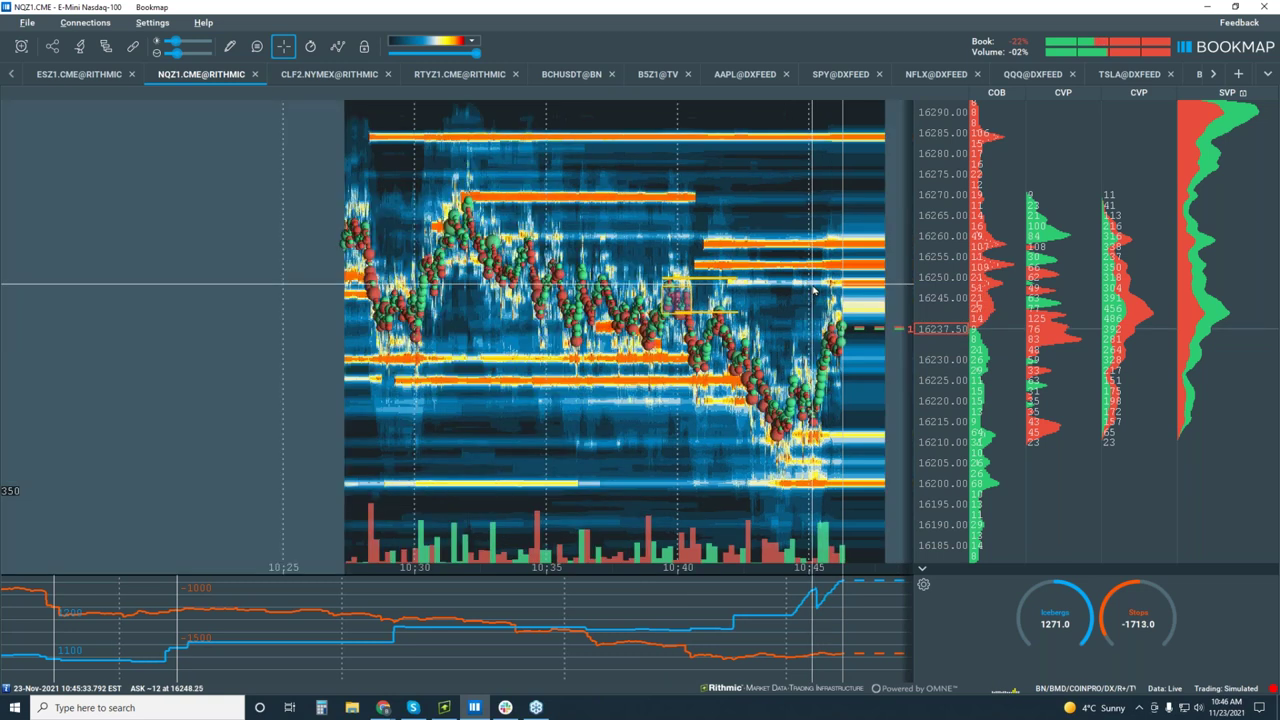
{"action": "scroll", "coordinate": [814, 289], "scroll_direction": "up", "scroll_amount": 1}
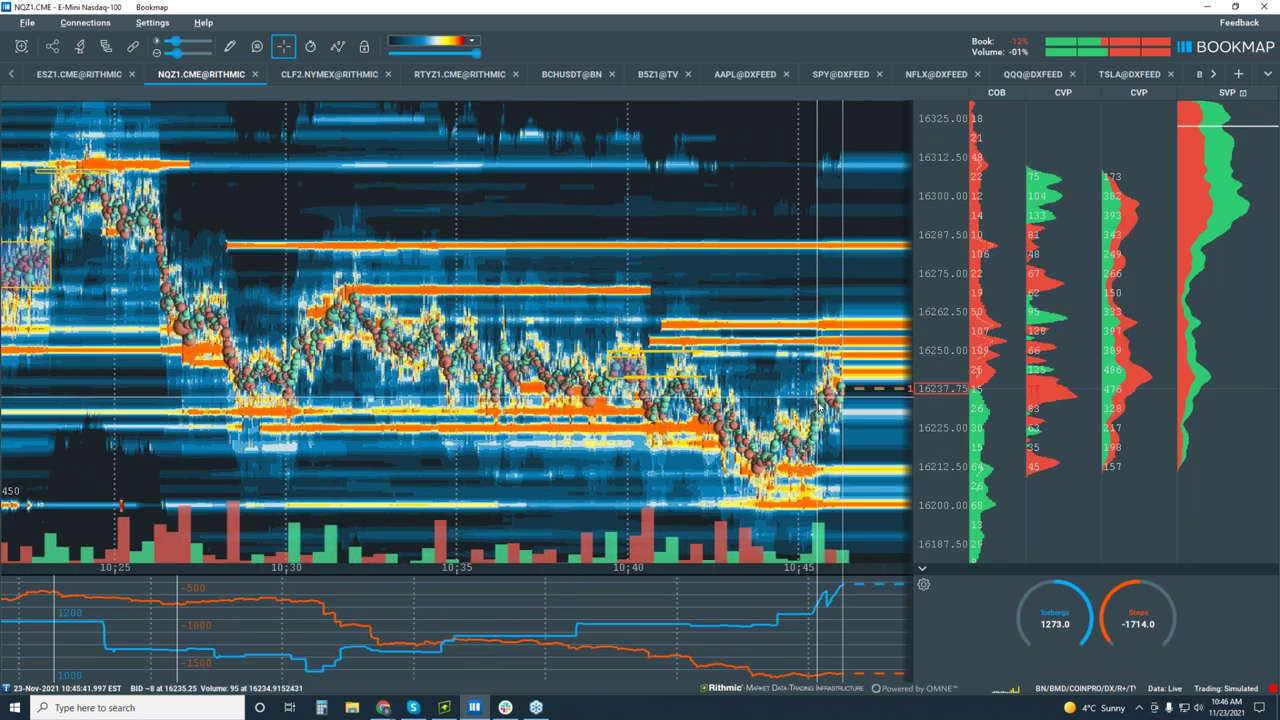
{"action": "scroll", "coordinate": [818, 405], "scroll_direction": "up", "scroll_amount": 1}
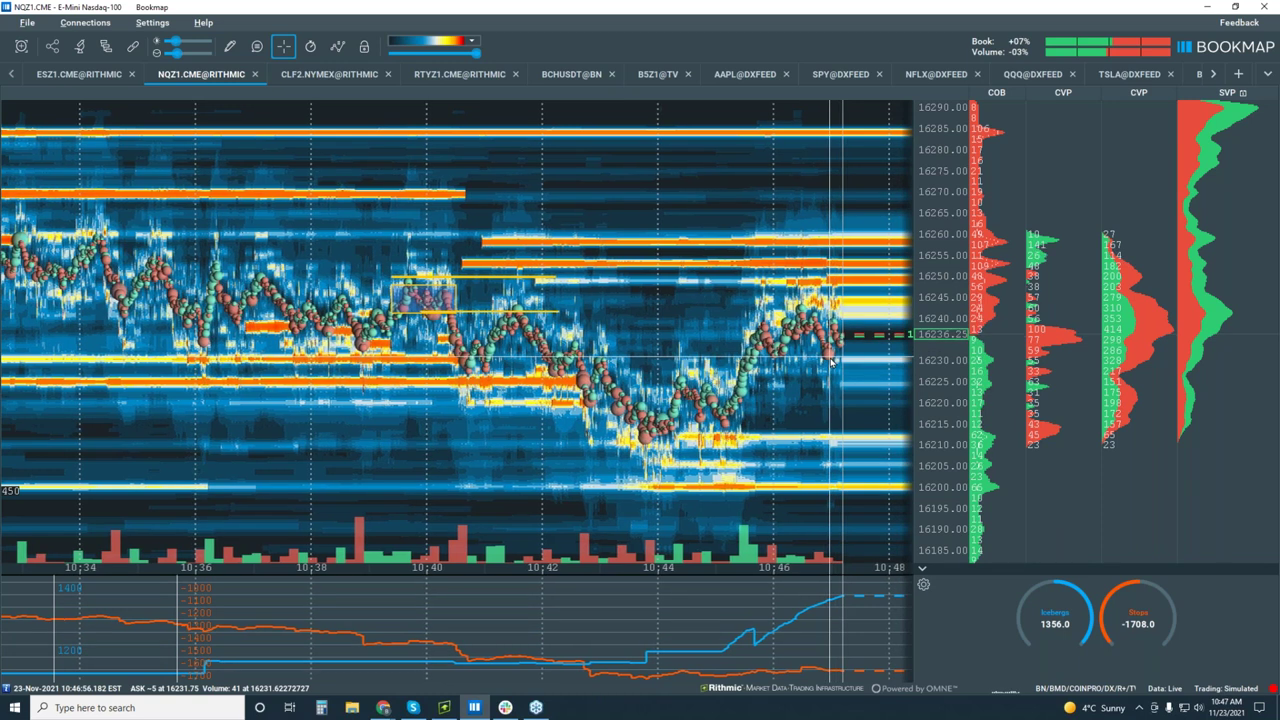
{"action": "scroll", "coordinate": [830, 355], "scroll_direction": "up", "scroll_amount": 3}
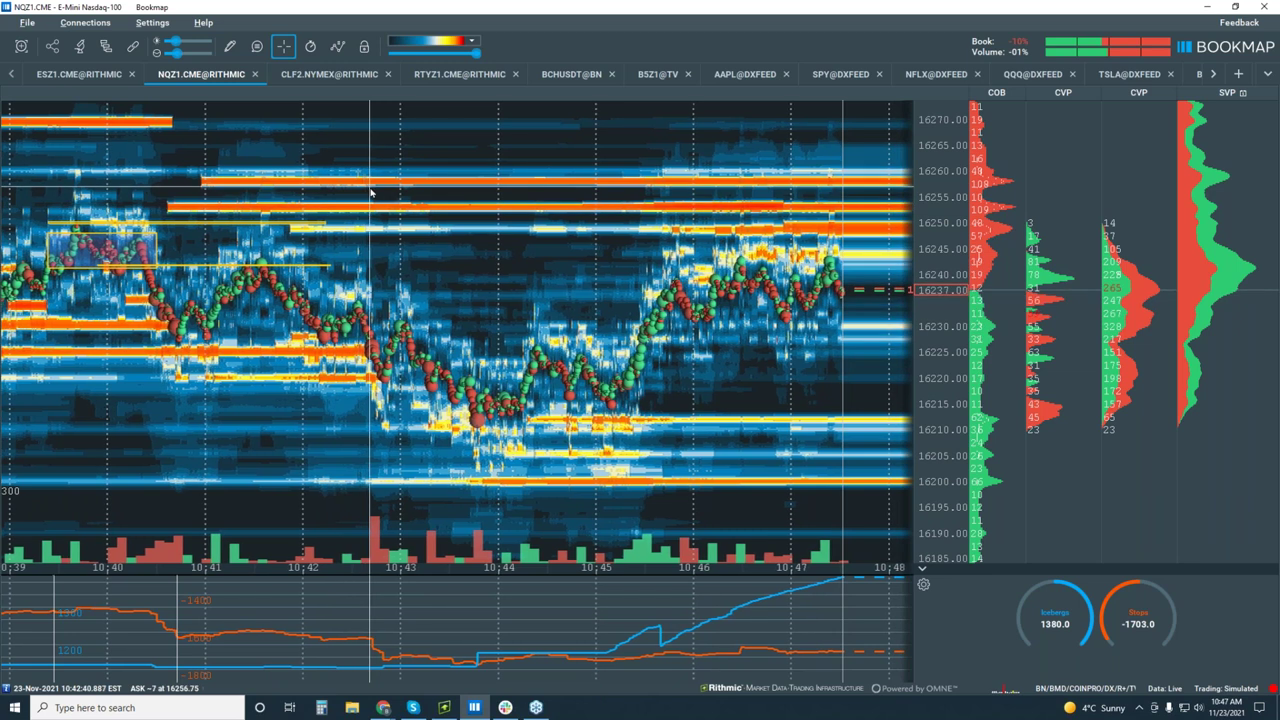
{"action": "scroll", "coordinate": [493, 405], "scroll_direction": "down", "scroll_amount": 3}
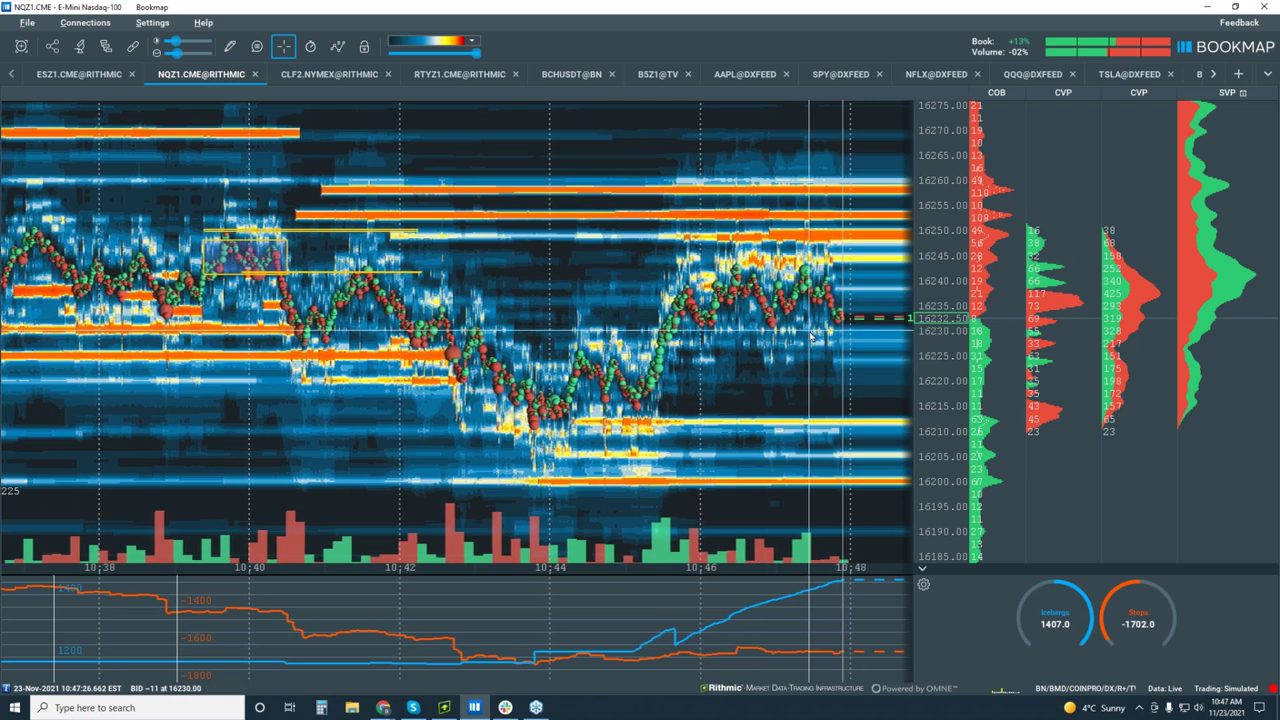
{"action": "scroll", "coordinate": [762, 285], "scroll_direction": "down", "scroll_amount": 2}
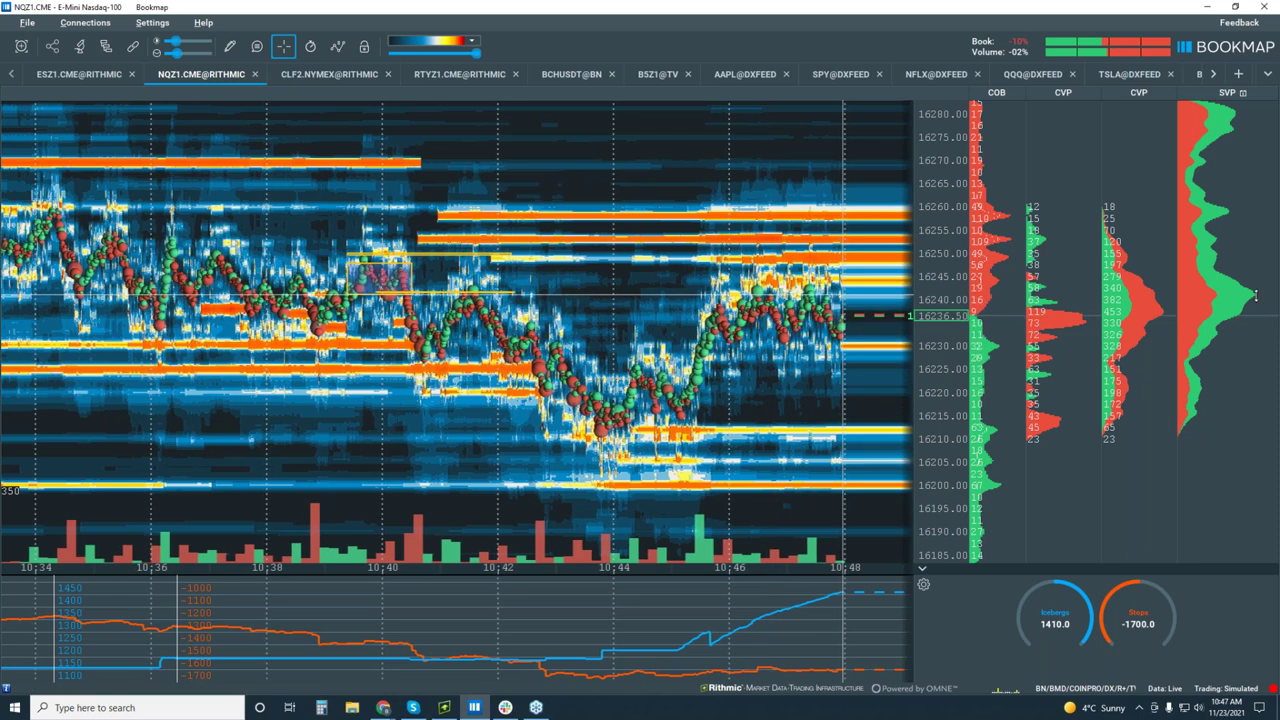
{"action": "scroll", "coordinate": [805, 313], "scroll_direction": "down", "scroll_amount": 2}
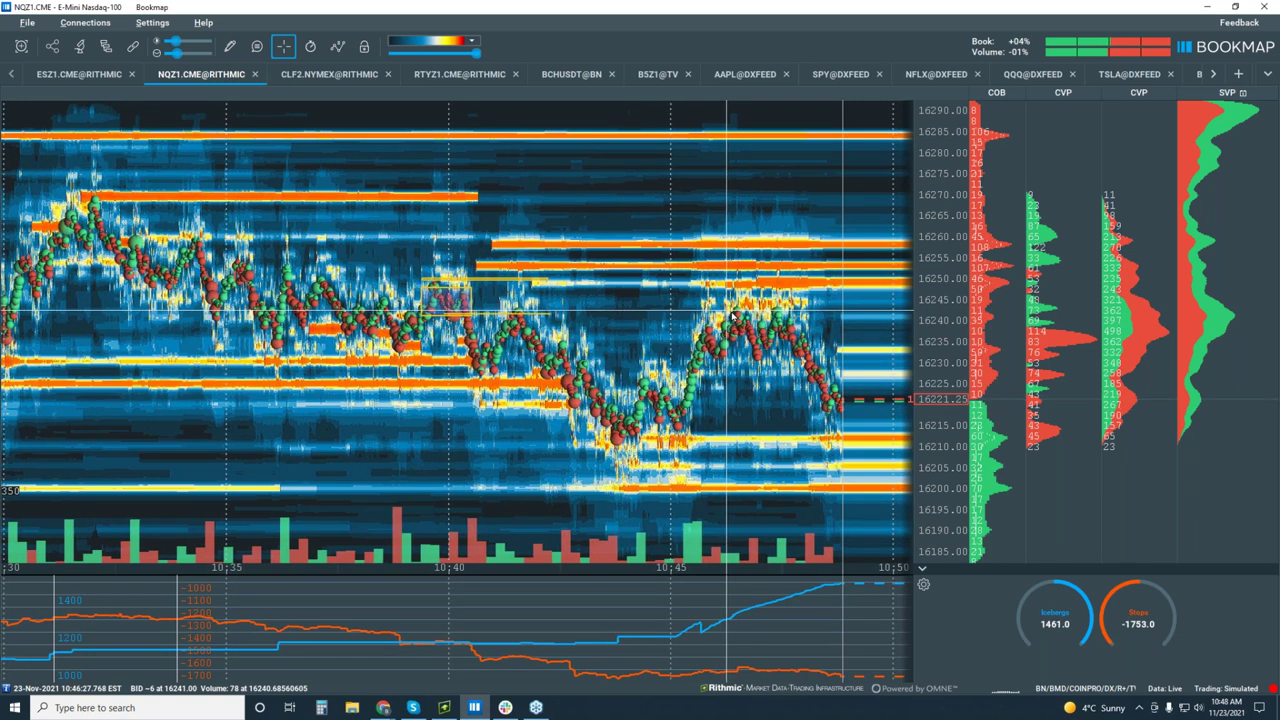
Step: Draw a rising ray from the NQZ1 low near 16211 through the higher low just after 10:45, and leave drawing mode
{"action": "left_click", "coordinate": [229, 46]}
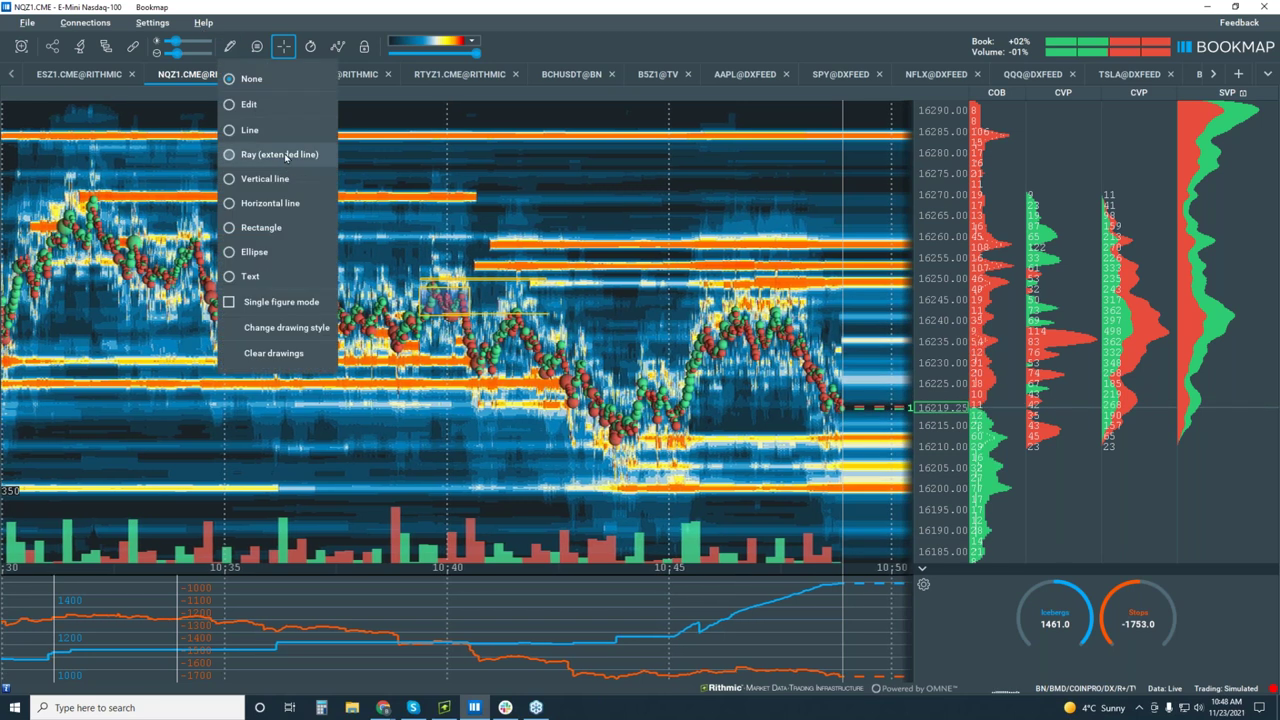
{"action": "left_click", "coordinate": [292, 158]}
{"action": "left_click", "coordinate": [645, 440]}
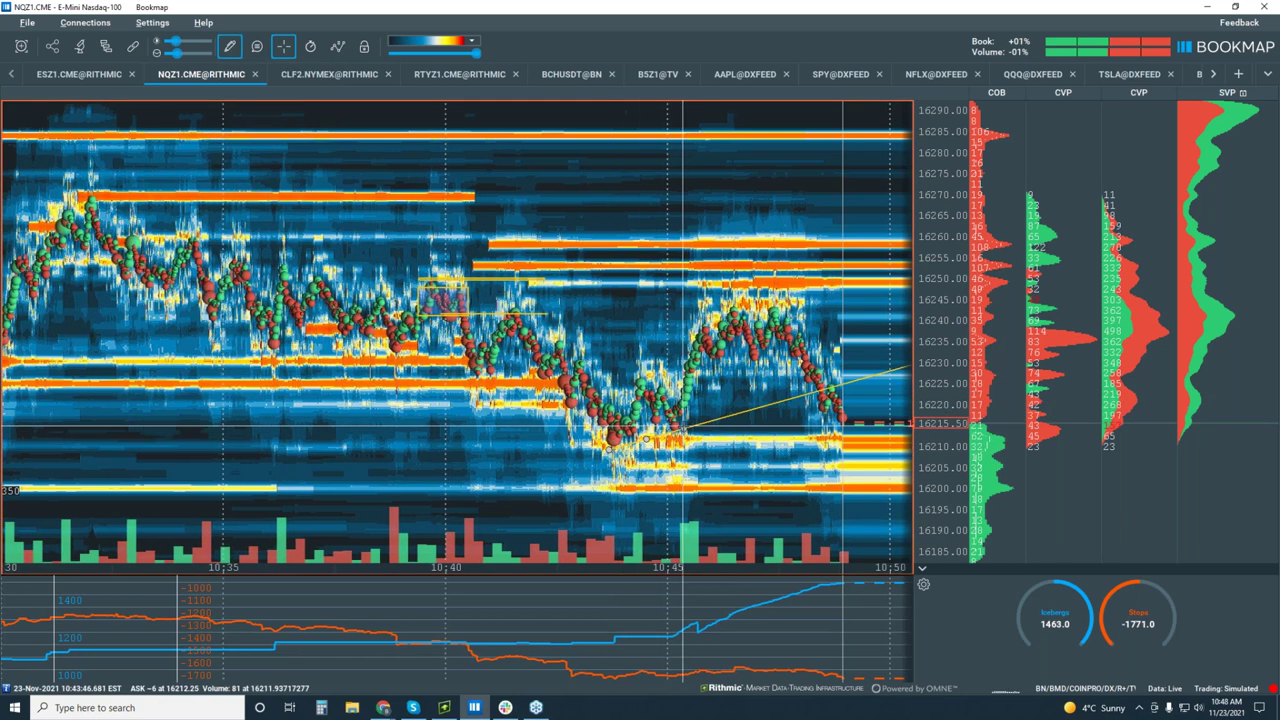
{"action": "left_click", "coordinate": [233, 47]}
{"action": "left_click", "coordinate": [233, 47]}
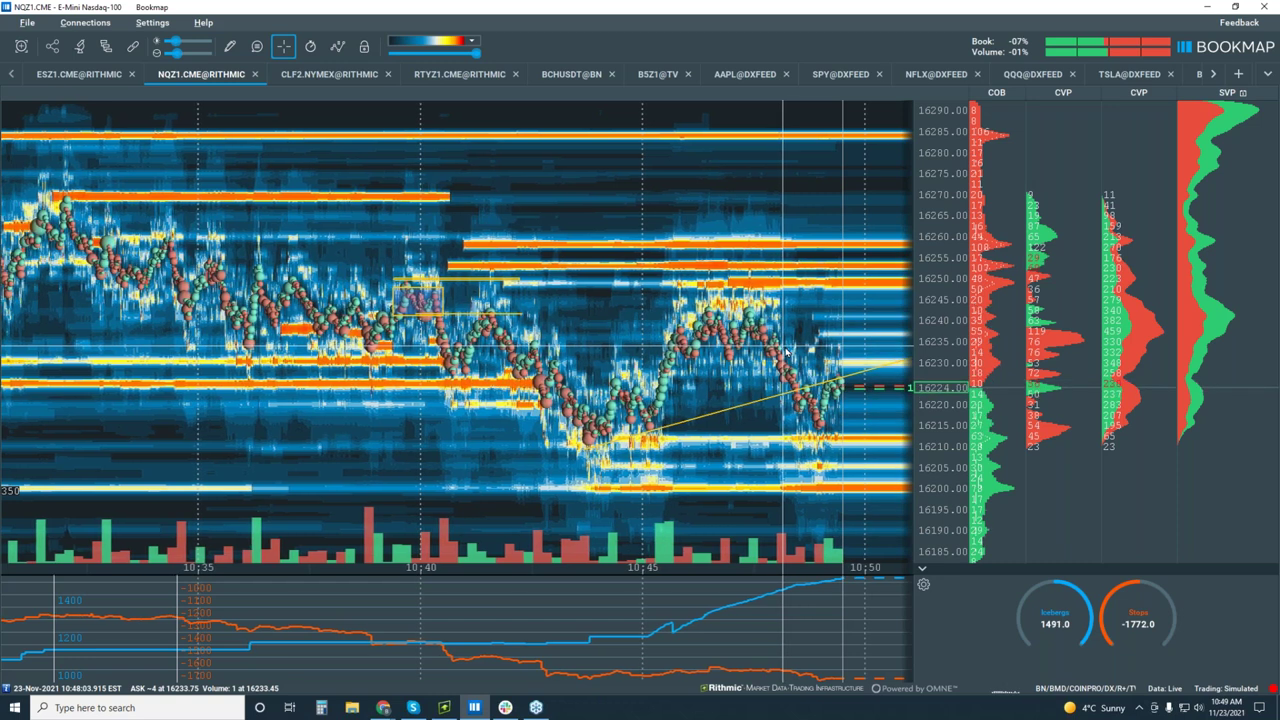
Step: Examine how NQZ1 trades against the rising ray and the liquidity bands between 16200 and 16258 since about 10:45
{"action": "scroll", "coordinate": [790, 360], "scroll_direction": "up", "scroll_amount": 4}
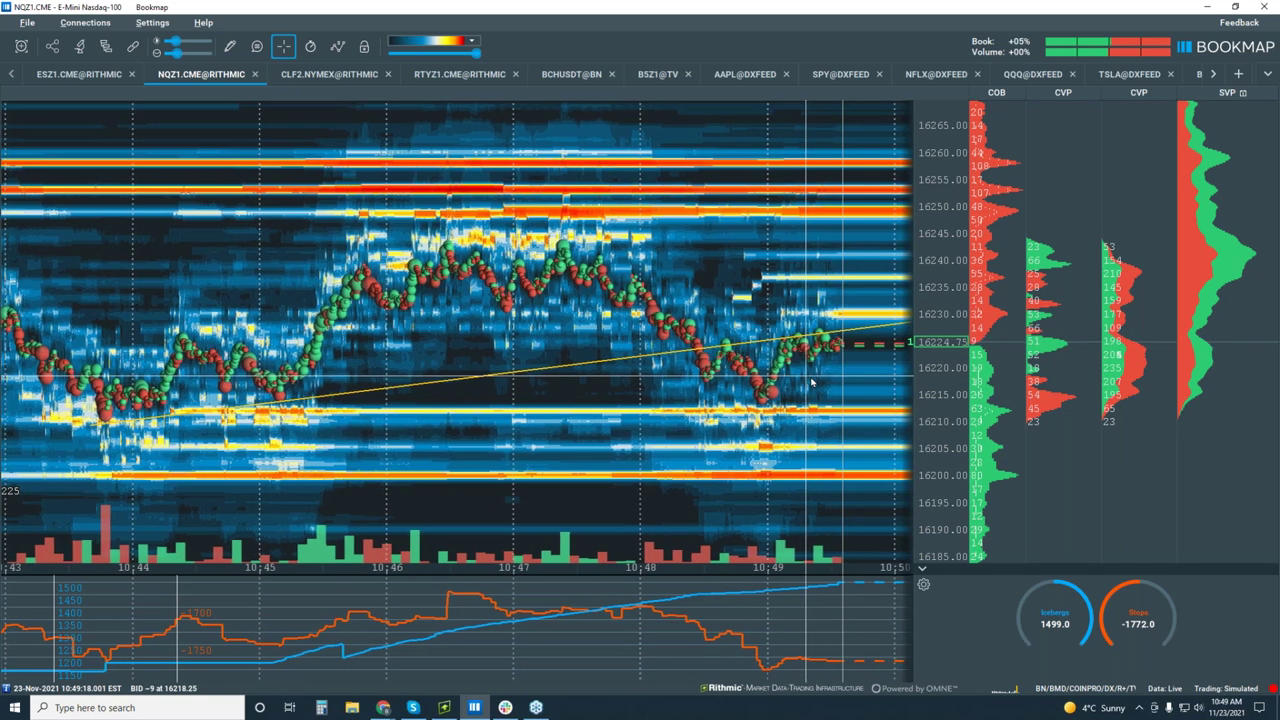
{"action": "scroll", "coordinate": [810, 382], "scroll_direction": "down", "scroll_amount": 2}
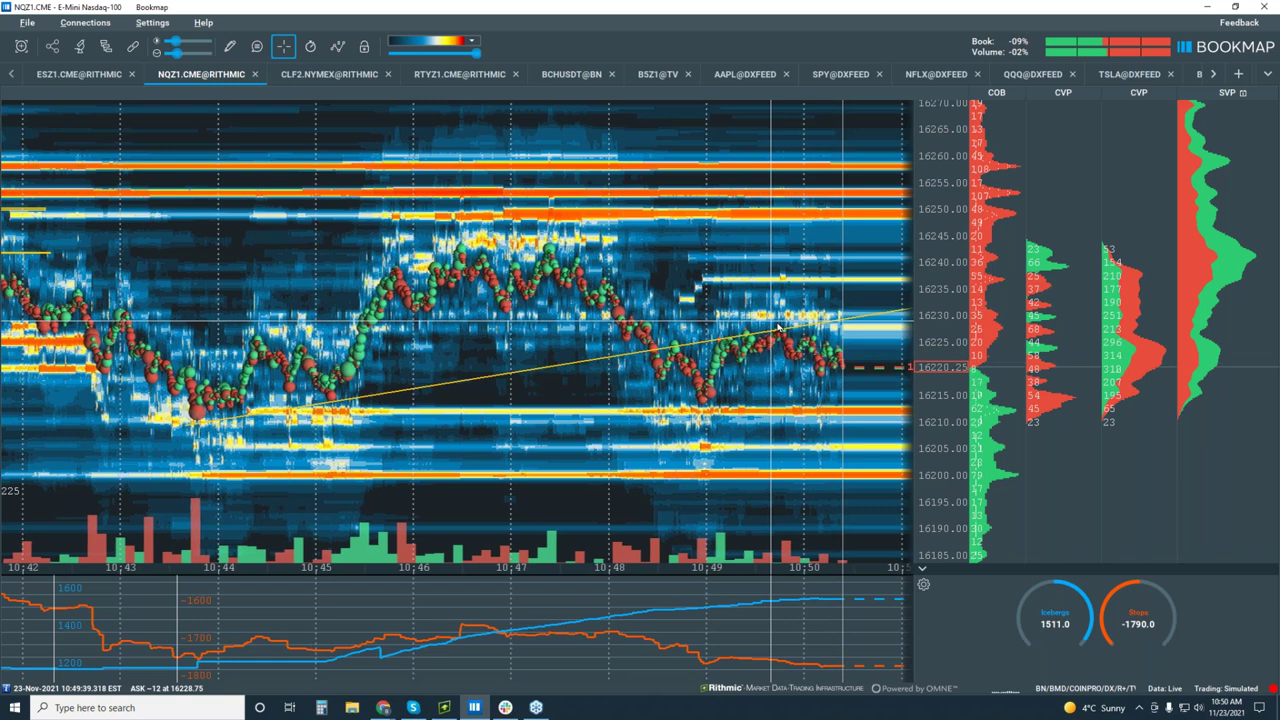
{"action": "scroll", "coordinate": [832, 331], "scroll_direction": "up", "scroll_amount": 2}
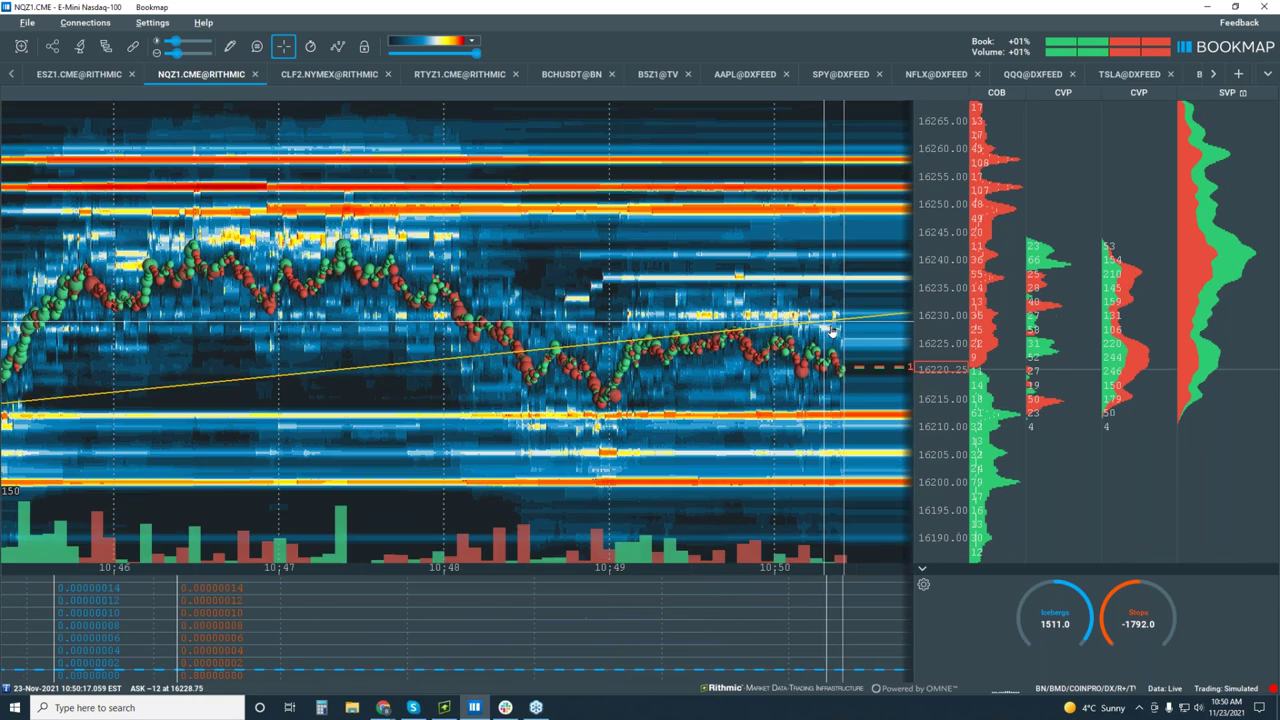
{"action": "scroll", "coordinate": [926, 393], "scroll_direction": "up", "scroll_amount": 2}
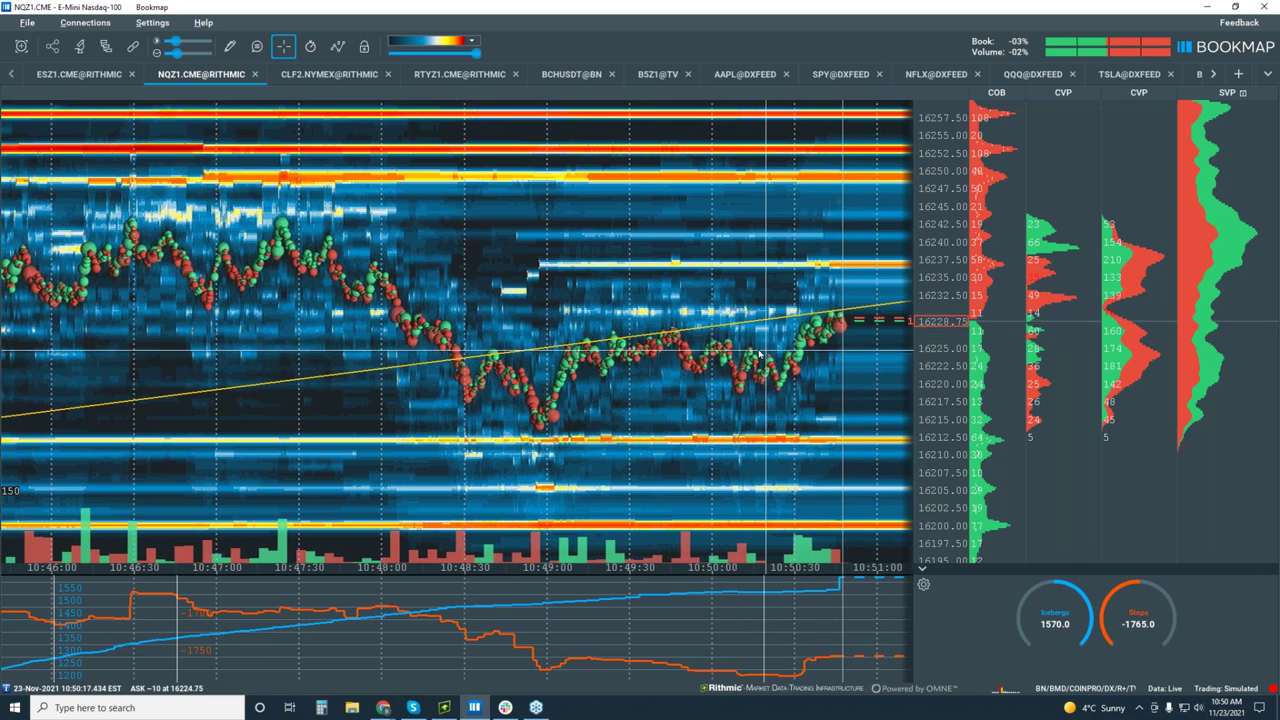
{"action": "scroll", "coordinate": [752, 355], "scroll_direction": "up", "scroll_amount": 2}
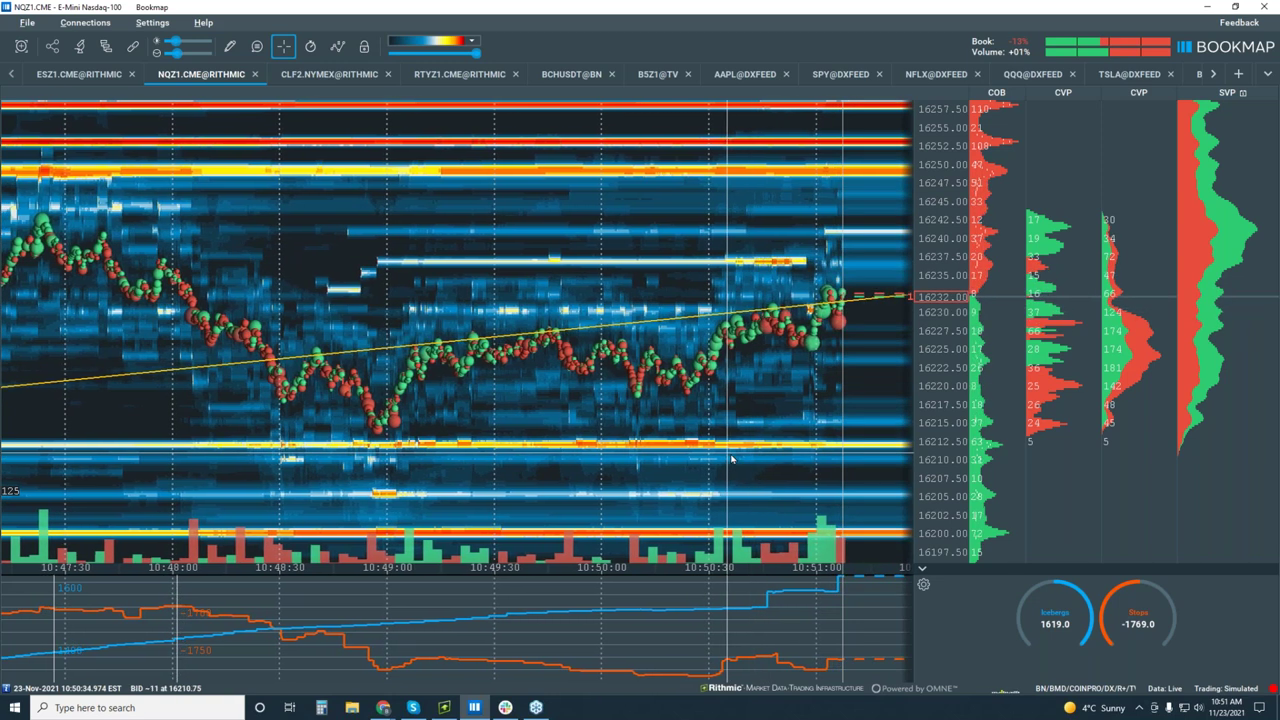
{"action": "scroll", "coordinate": [712, 440], "scroll_direction": "down", "scroll_amount": 3}
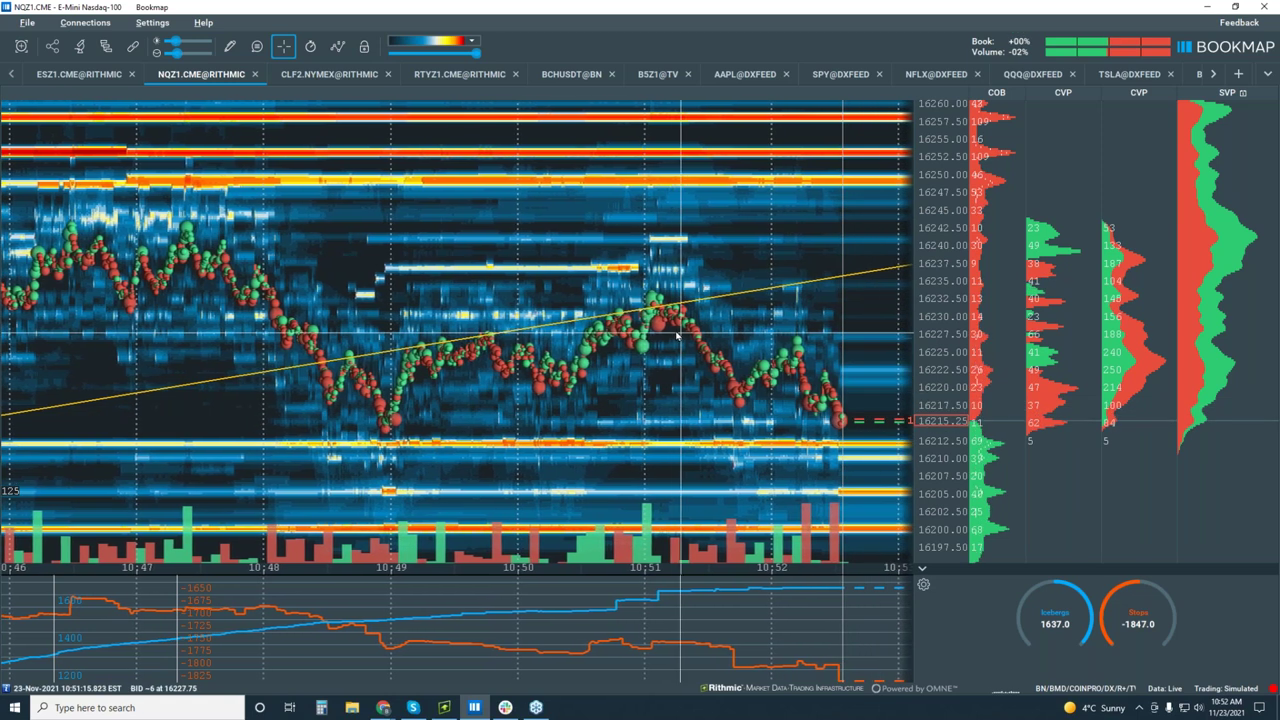
{"action": "scroll", "coordinate": [675, 336], "scroll_direction": "down", "scroll_amount": 2}
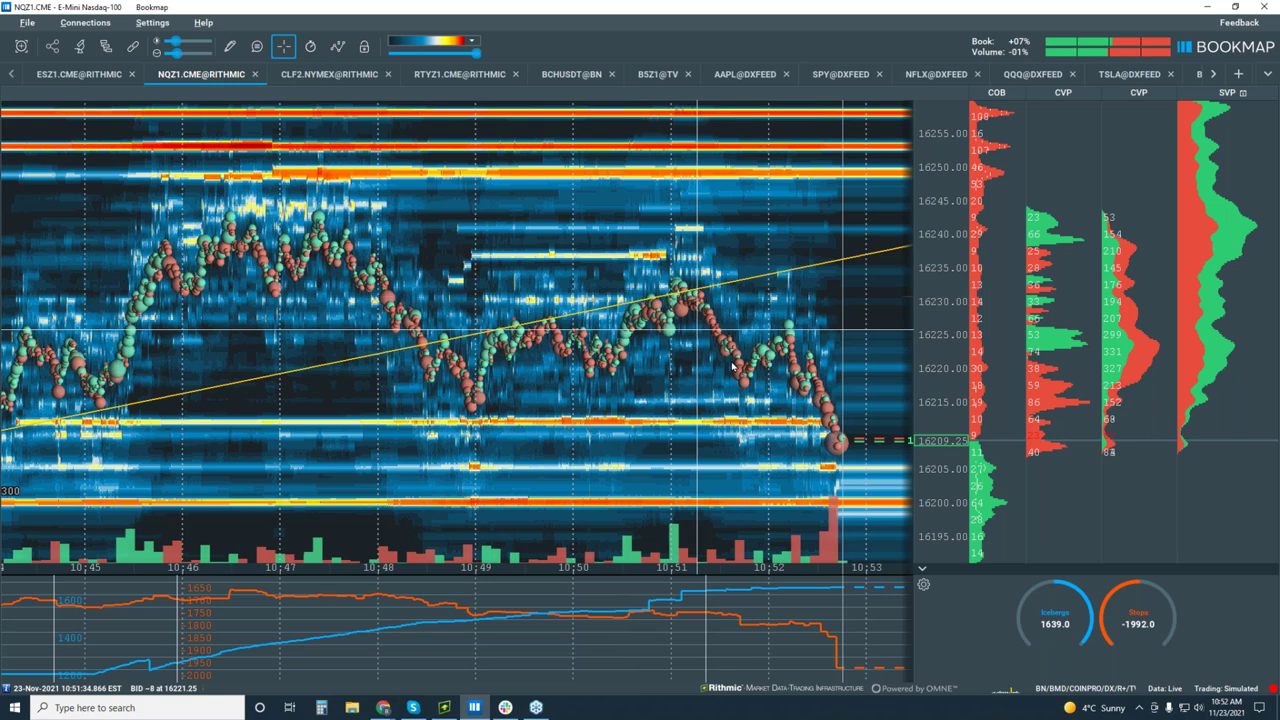
{"action": "scroll", "coordinate": [880, 330], "scroll_direction": "down", "scroll_amount": 2}
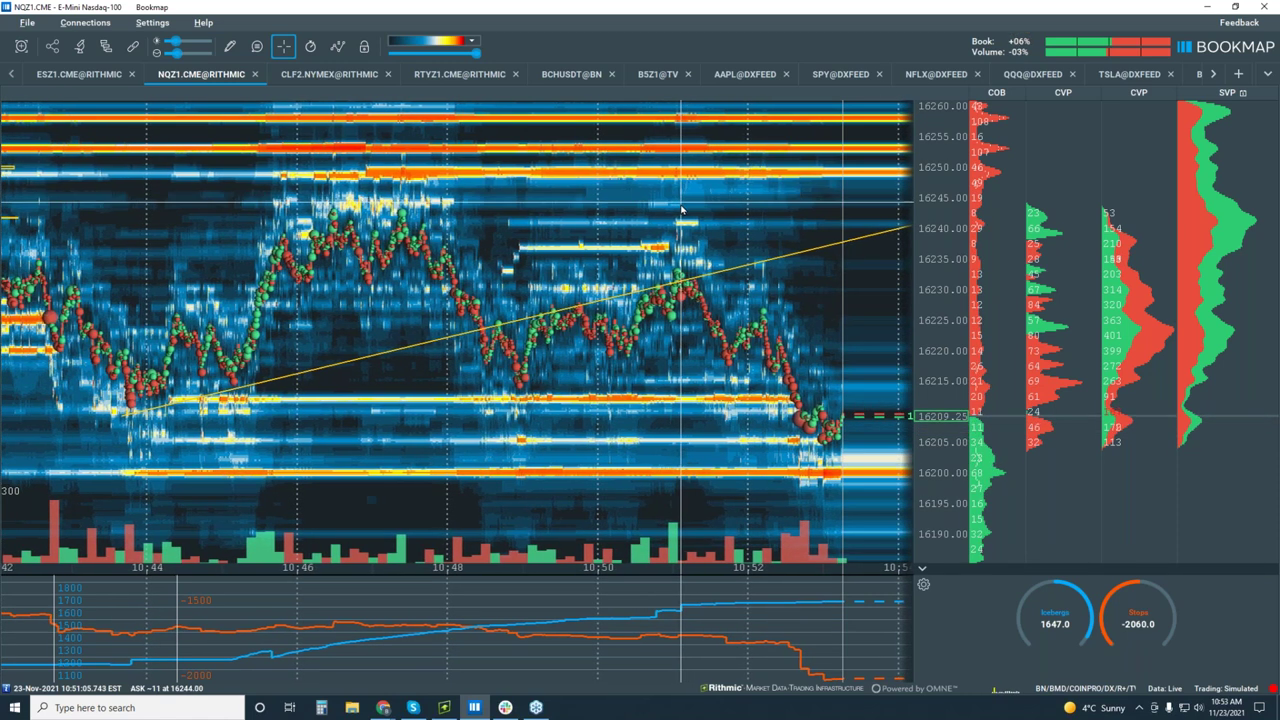
Step: Examine the NQZ1 drop since about 10:52 through the 16212 and 16205 bands toward 16200, including liquidity down to 16165
{"action": "scroll", "coordinate": [713, 283], "scroll_direction": "up", "scroll_amount": 3}
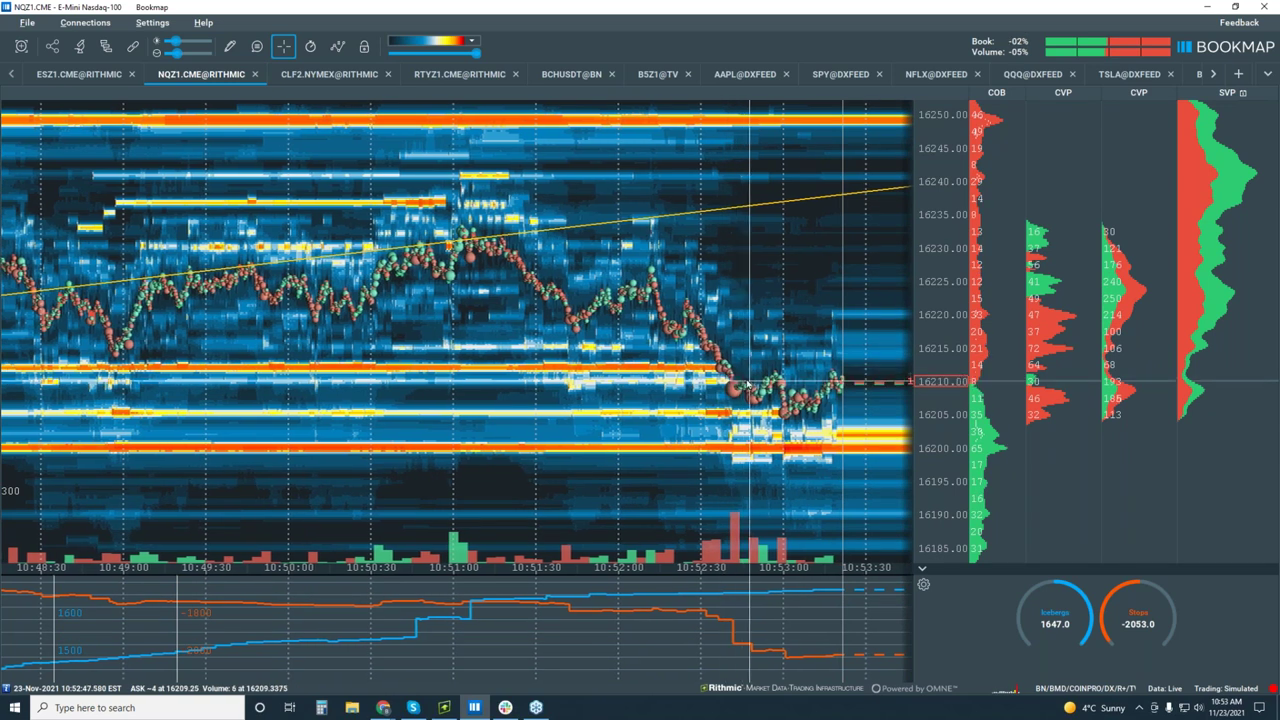
{"action": "scroll", "coordinate": [950, 405], "scroll_direction": "up", "scroll_amount": 2}
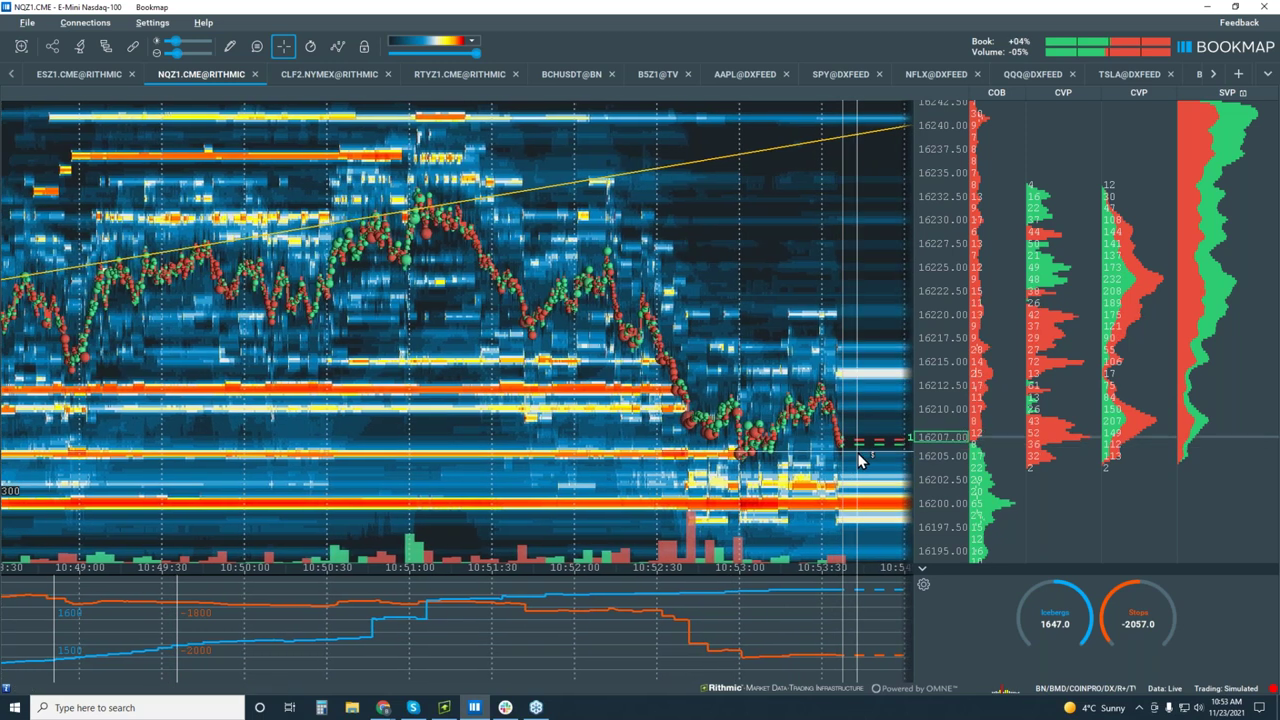
{"action": "scroll", "coordinate": [700, 387], "scroll_direction": "down", "scroll_amount": 3}
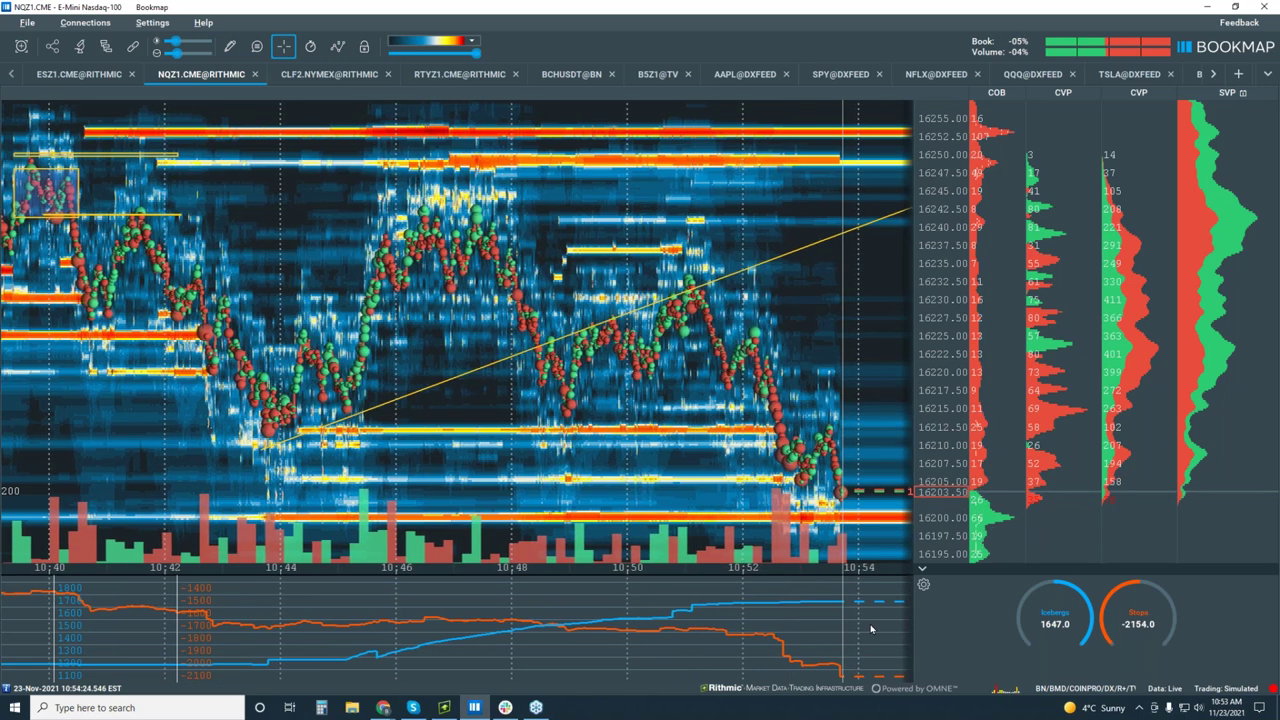
{"action": "scroll", "coordinate": [840, 487], "scroll_direction": "up", "scroll_amount": 4}
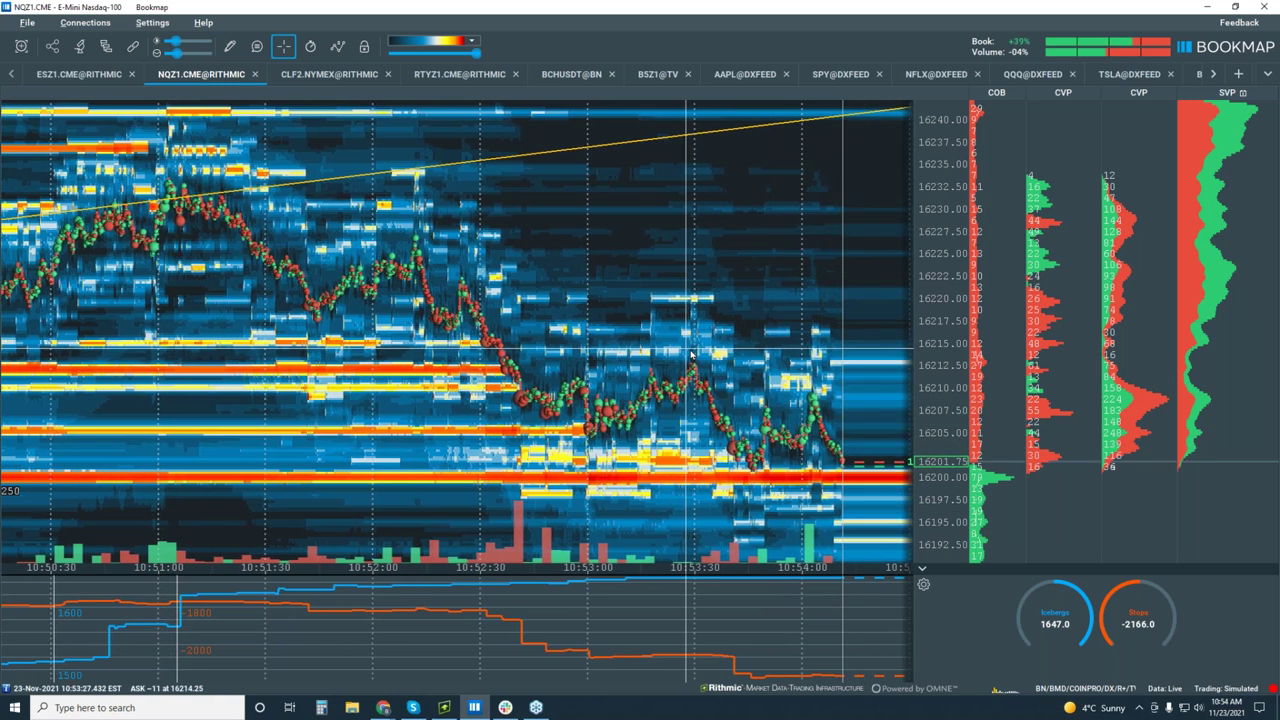
{"action": "scroll", "coordinate": [690, 354], "scroll_direction": "down", "scroll_amount": 3}
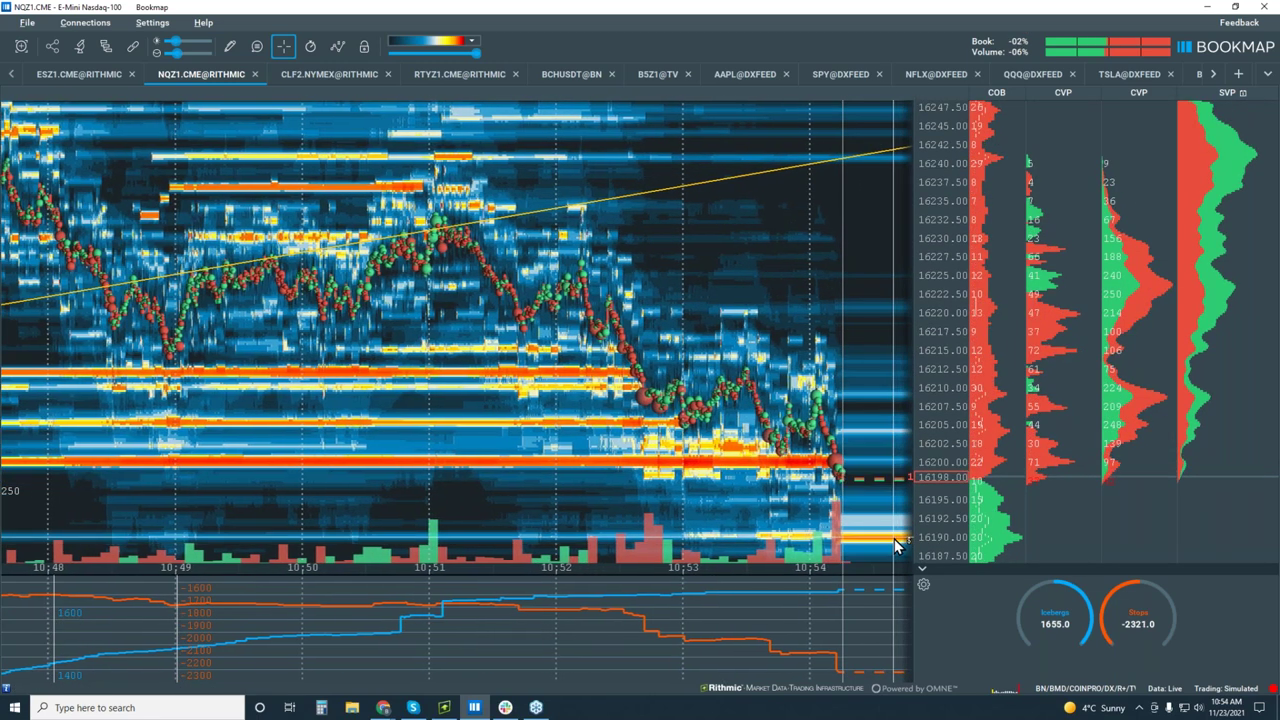
{"action": "left_click_drag", "start_coordinate": [918, 540], "coordinate": [935, 402]}
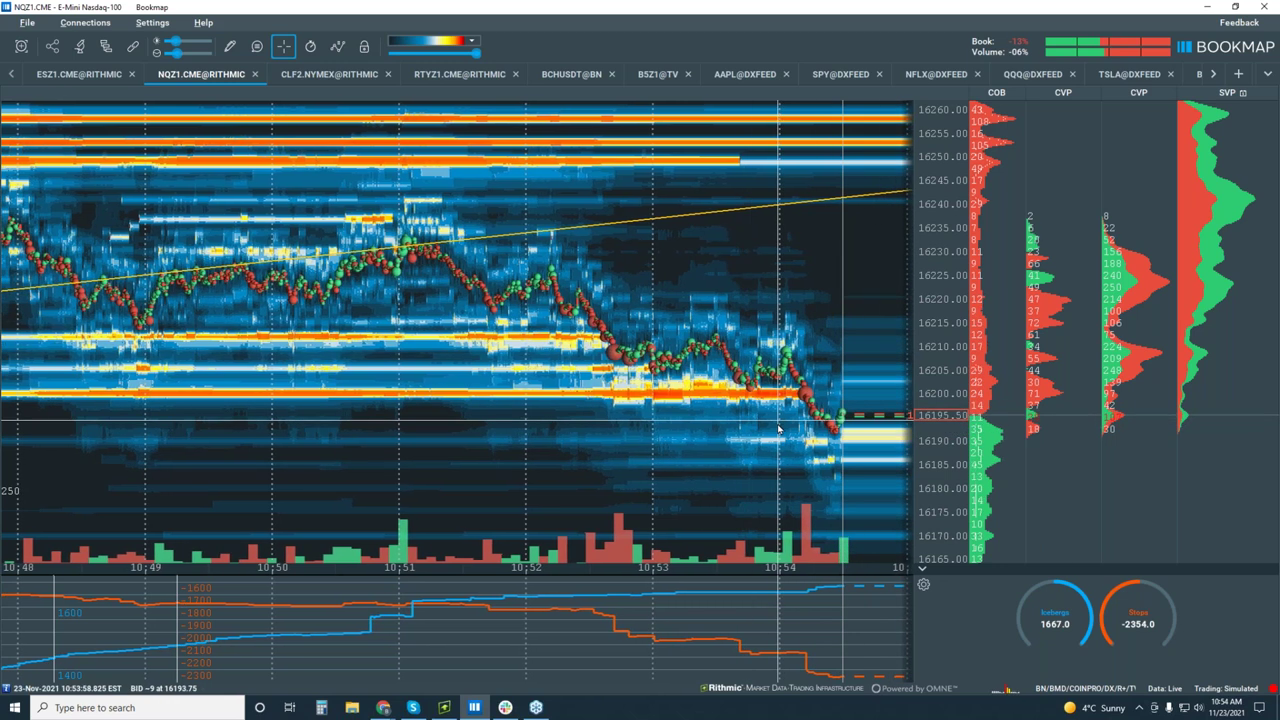
Step: Review the break below 16200 against the full morning sell-off and overnight session, and return to price action since about 10:42
{"action": "scroll", "coordinate": [761, 415], "scroll_direction": "down", "scroll_amount": 3}
{"action": "scroll", "coordinate": [761, 415], "scroll_direction": "down", "scroll_amount": 3}
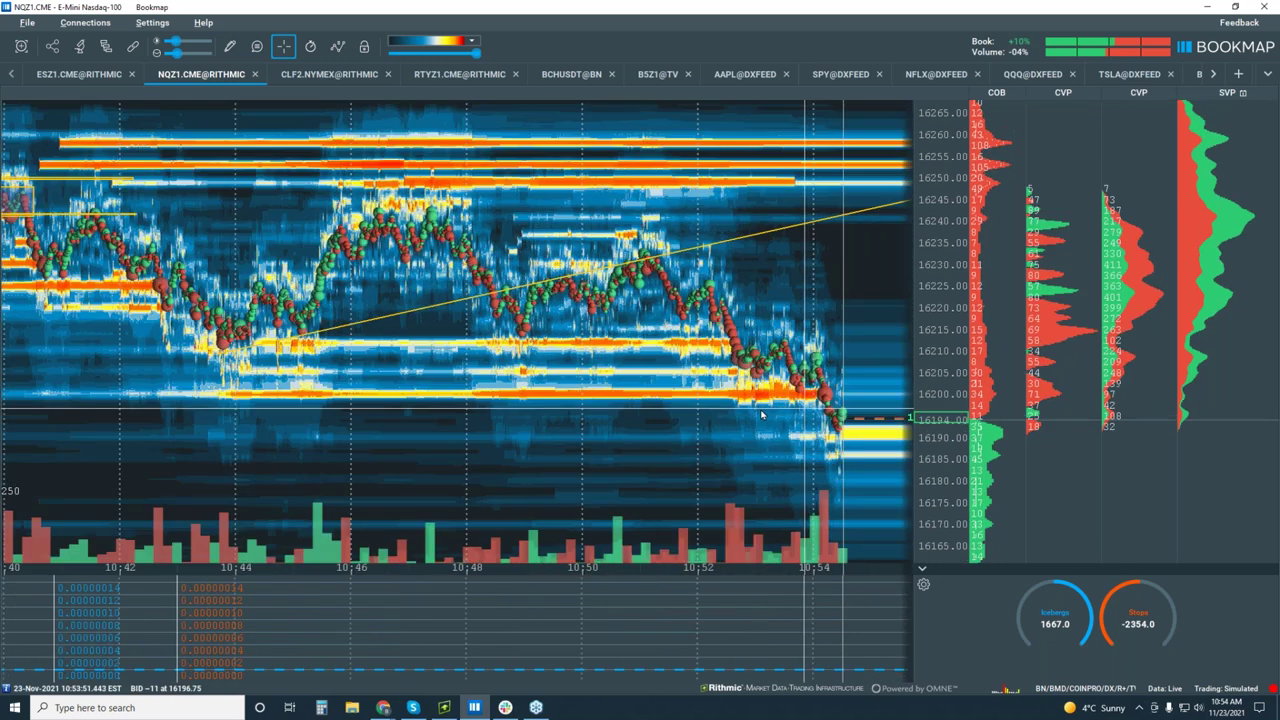
{"action": "scroll", "coordinate": [761, 415], "scroll_direction": "down", "scroll_amount": 4}
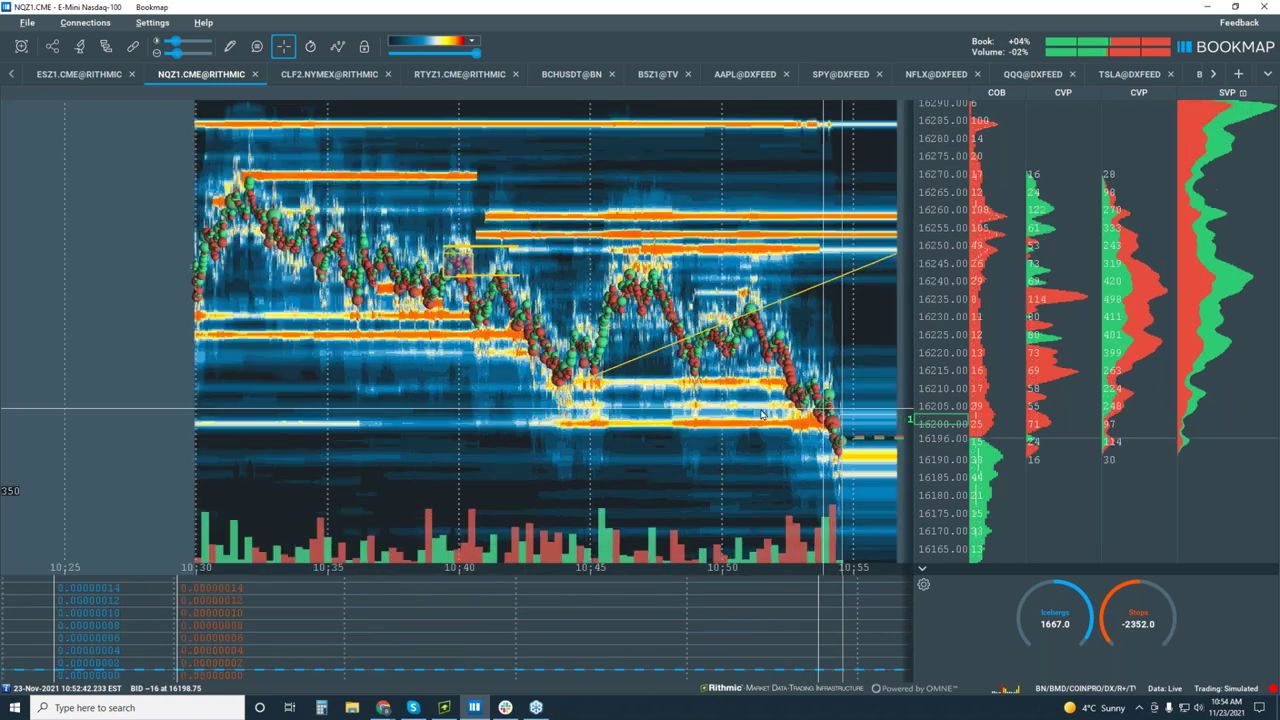
{"action": "scroll", "coordinate": [761, 415], "scroll_direction": "down", "scroll_amount": 4}
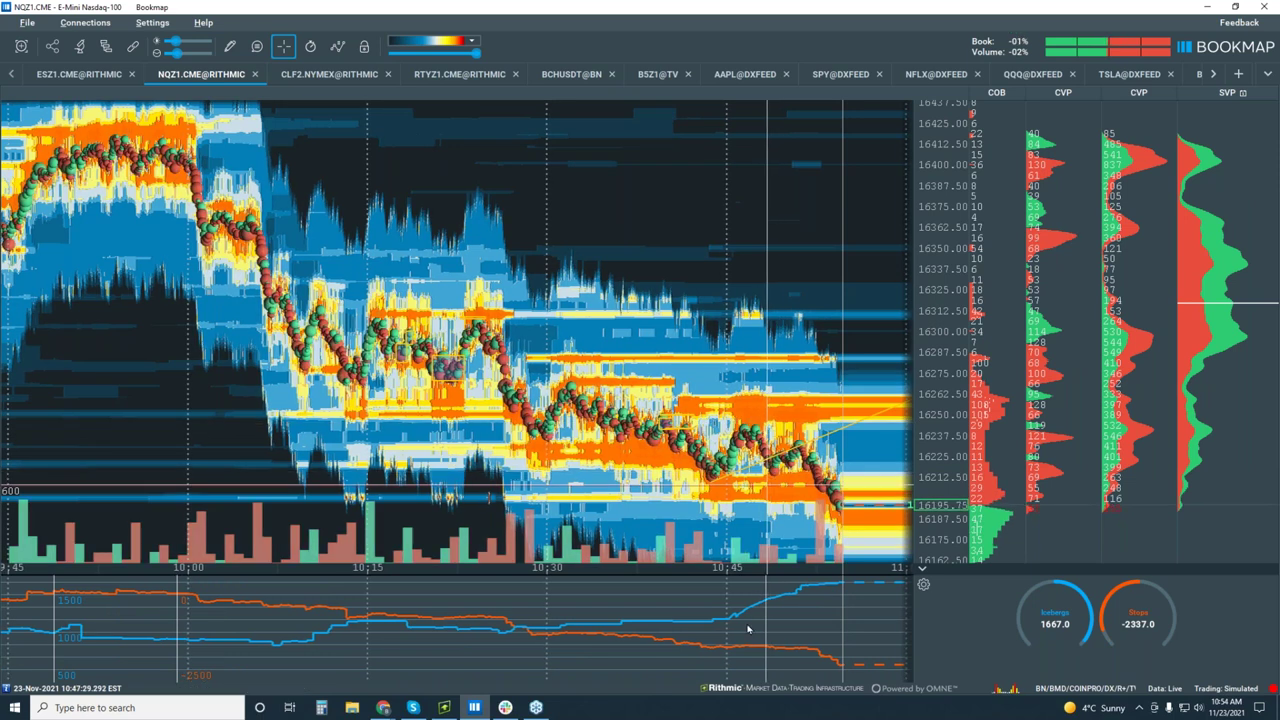
{"action": "scroll", "coordinate": [762, 460], "scroll_direction": "down", "scroll_amount": 5}
{"action": "scroll", "coordinate": [760, 464], "scroll_direction": "up", "scroll_amount": 1}
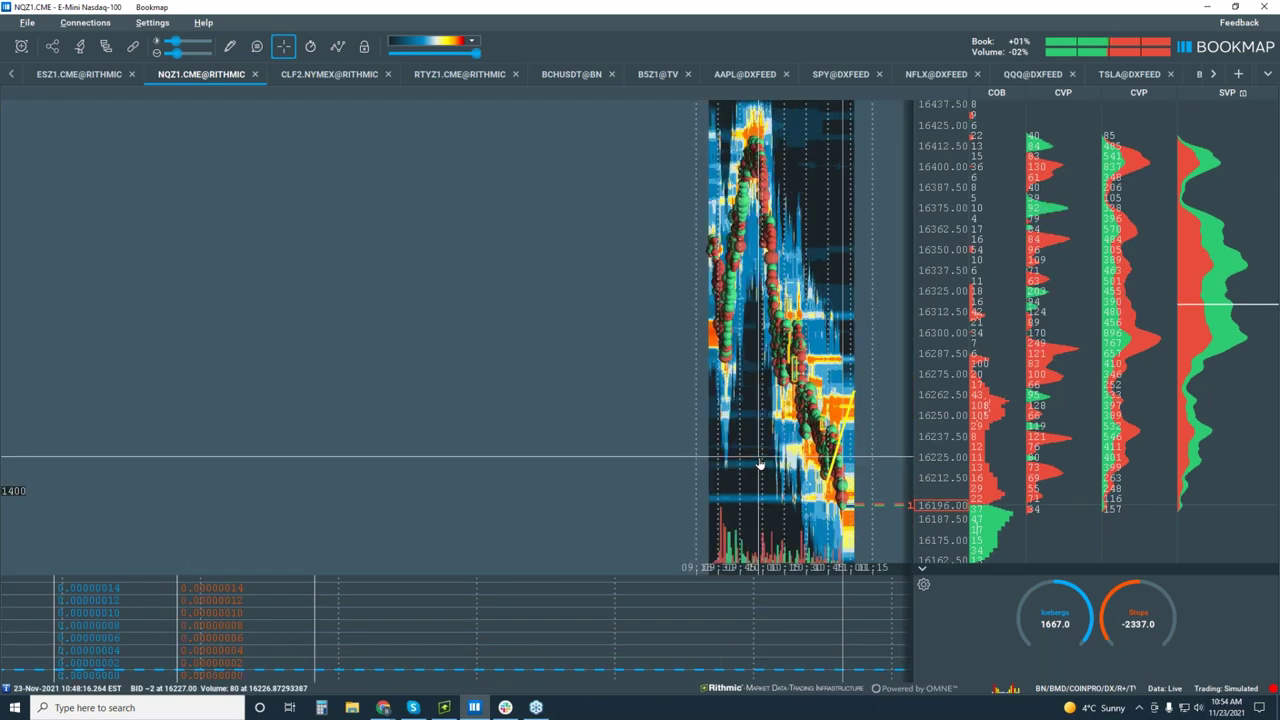
{"action": "scroll", "coordinate": [760, 464], "scroll_direction": "up", "scroll_amount": 4}
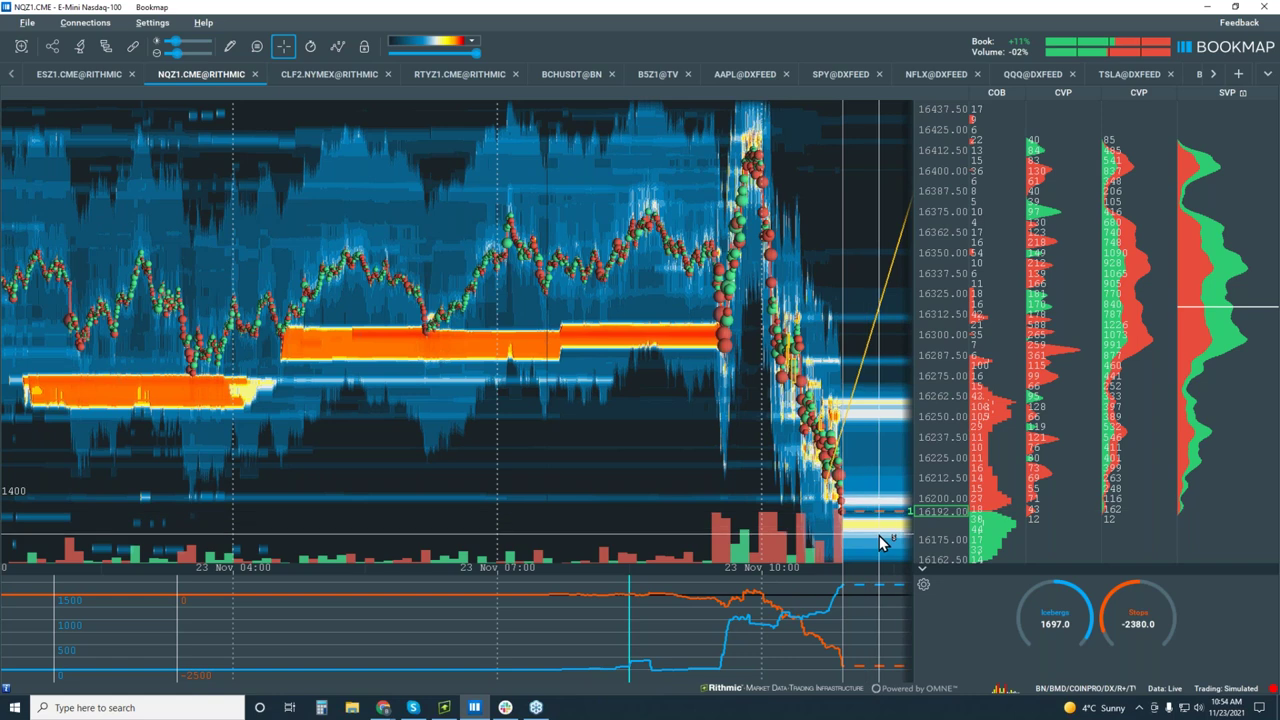
{"action": "scroll", "coordinate": [718, 425], "scroll_direction": "up", "scroll_amount": 5}
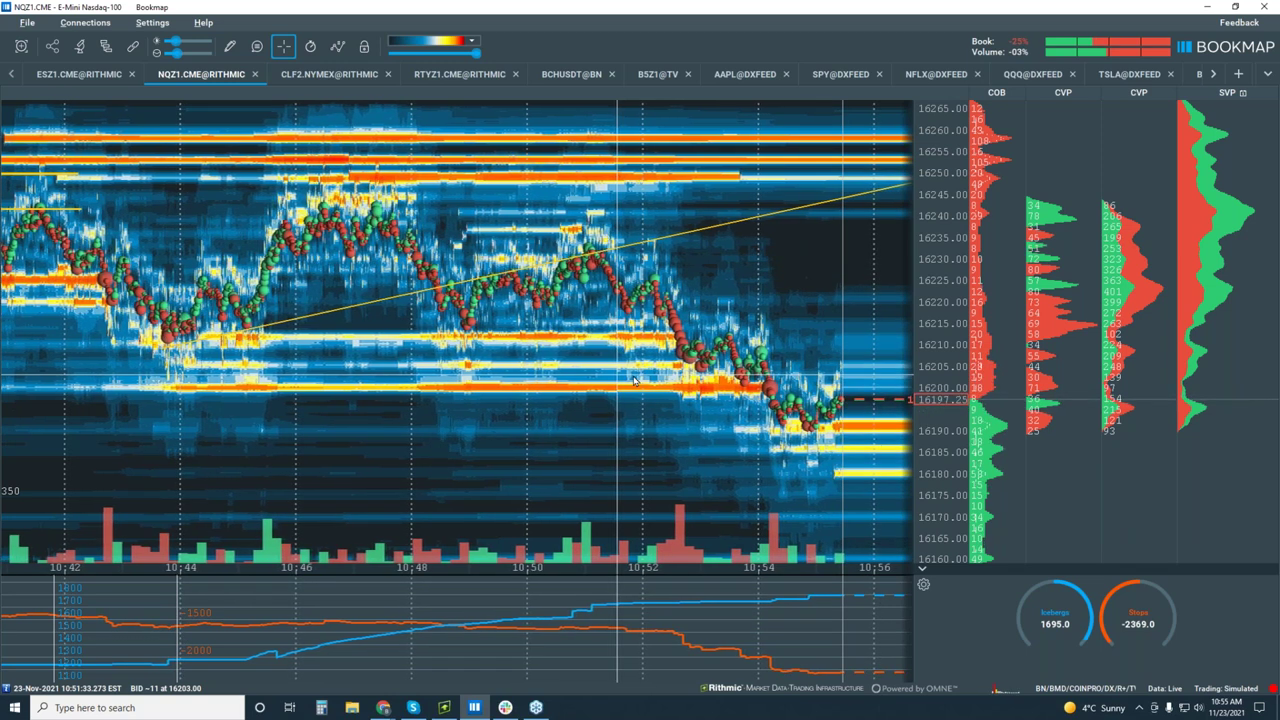
Step: Review the overnight NQZ1 session since about 01:00, including the liquidity bands just below 16300 and 16275
{"action": "scroll", "coordinate": [609, 280], "scroll_direction": "down", "scroll_amount": 8}
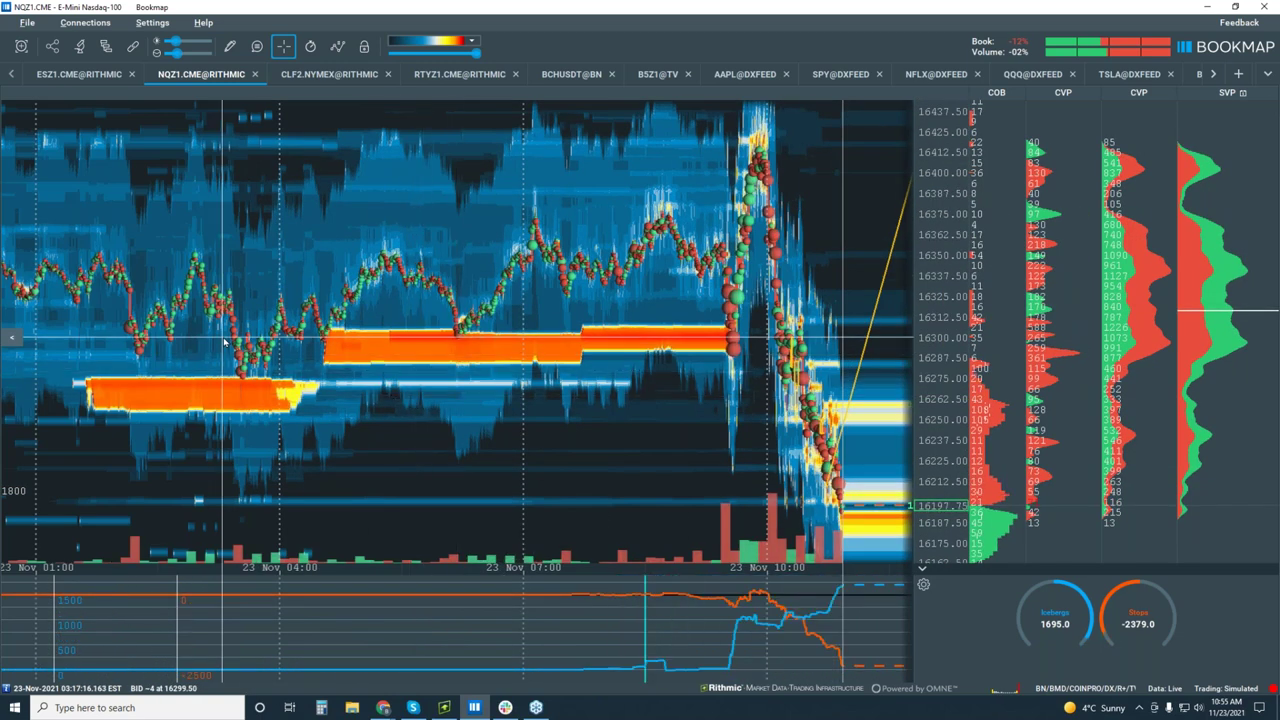
{"action": "scroll", "coordinate": [188, 336], "scroll_direction": "up", "scroll_amount": 2}
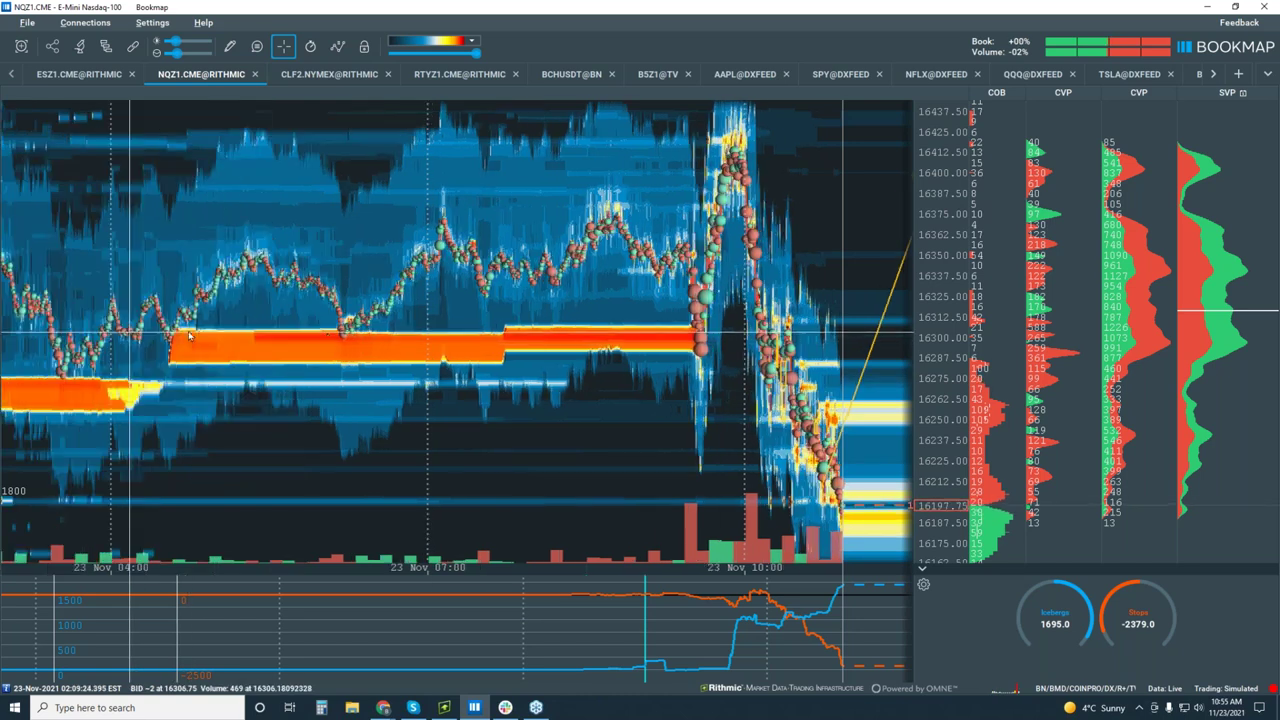
{"action": "left_click_drag", "start_coordinate": [432, 333], "coordinate": [687, 340]}
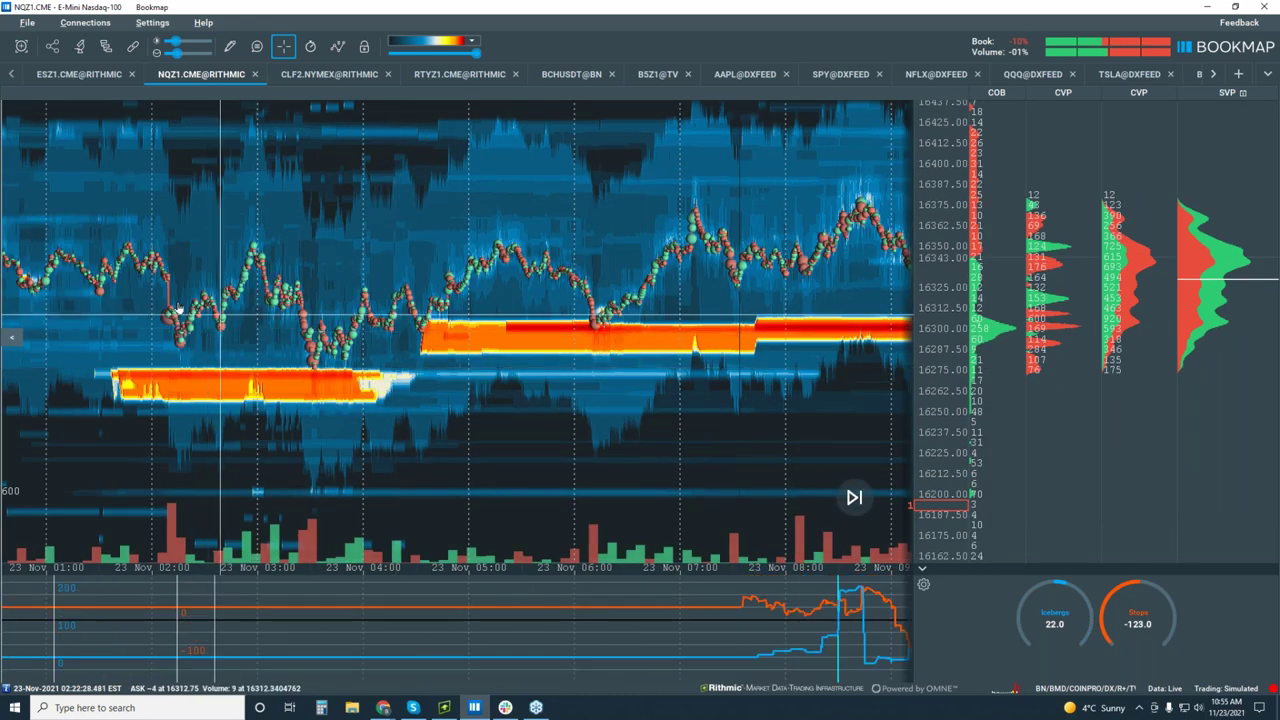
Step: Examine individual NQZ1 orders and trades around 03:33 above the 16274 liquidity stack, and return to the live chart
{"action": "scroll", "coordinate": [328, 347], "scroll_direction": "up", "scroll_amount": 3}
{"action": "scroll", "coordinate": [328, 347], "scroll_direction": "up", "scroll_amount": 6}
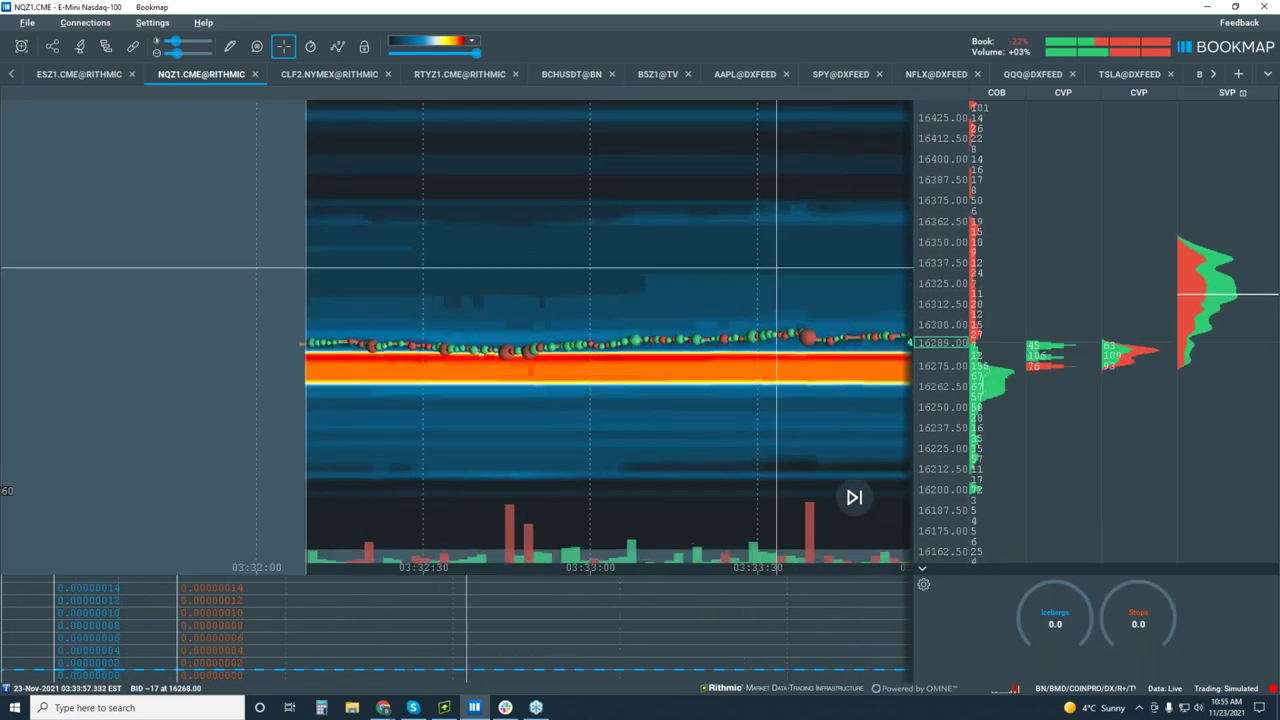
{"action": "left_click_drag", "start_coordinate": [935, 355], "coordinate": [943, 497]}
{"action": "left_click_drag", "start_coordinate": [660, 530], "coordinate": [542, 425]}
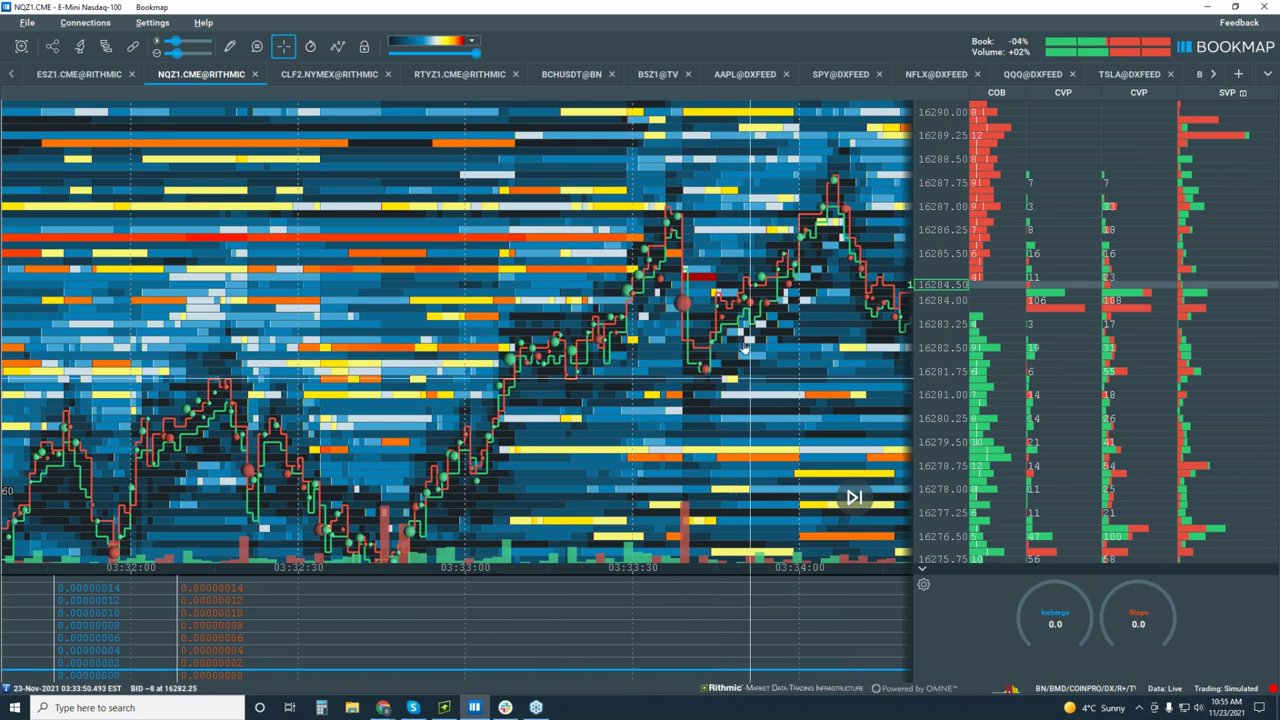
{"action": "scroll", "coordinate": [952, 240], "scroll_direction": "down", "scroll_amount": 2}
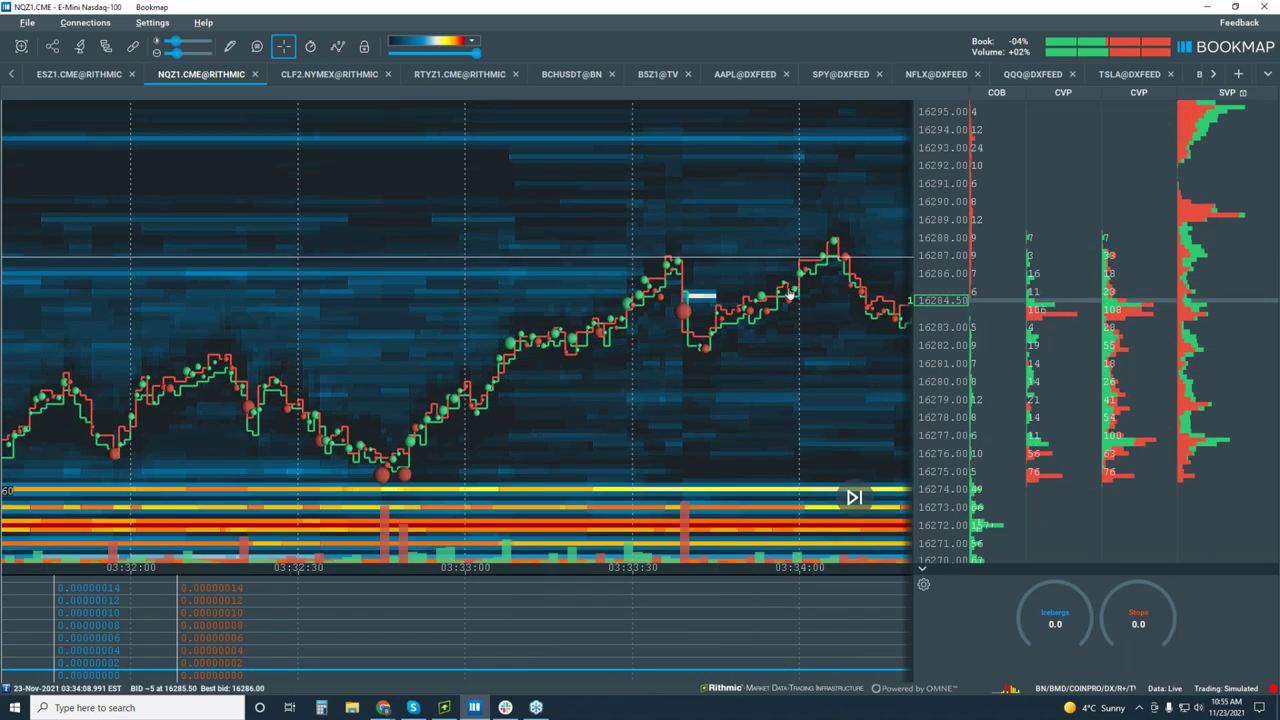
{"action": "left_click_drag", "start_coordinate": [746, 394], "coordinate": [557, 320]}
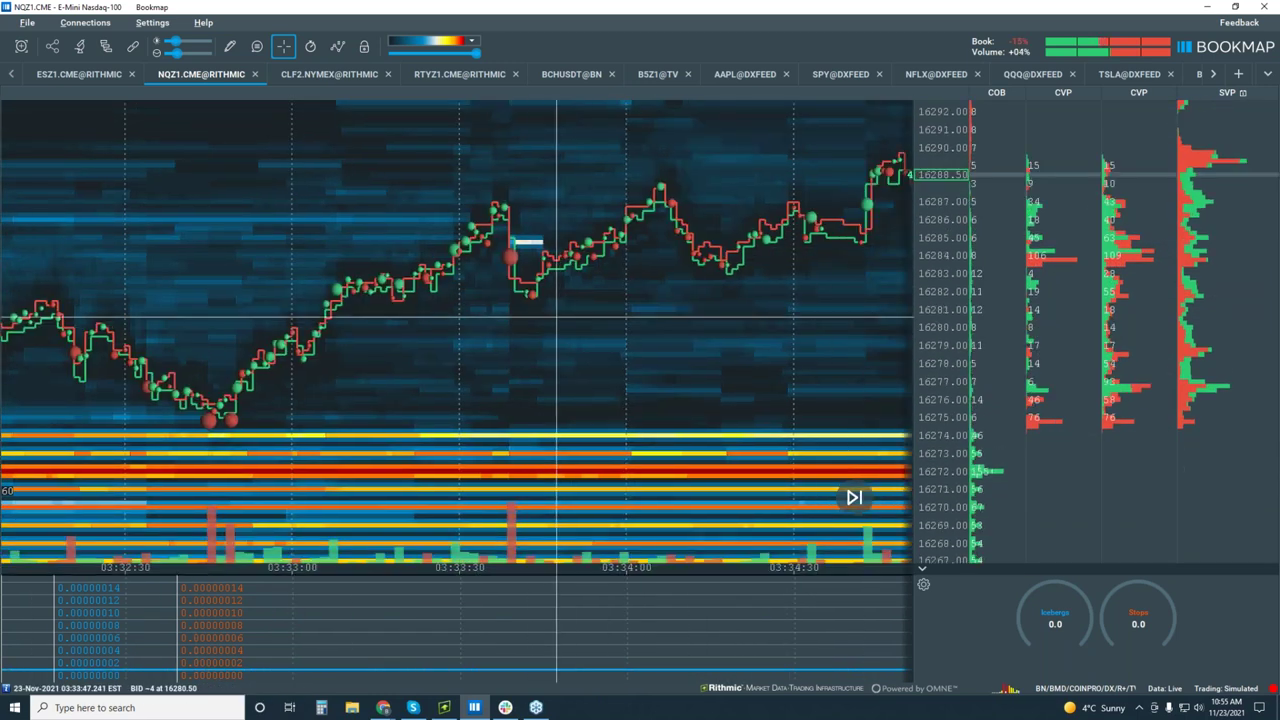
{"action": "scroll", "coordinate": [623, 272], "scroll_direction": "down", "scroll_amount": 1}
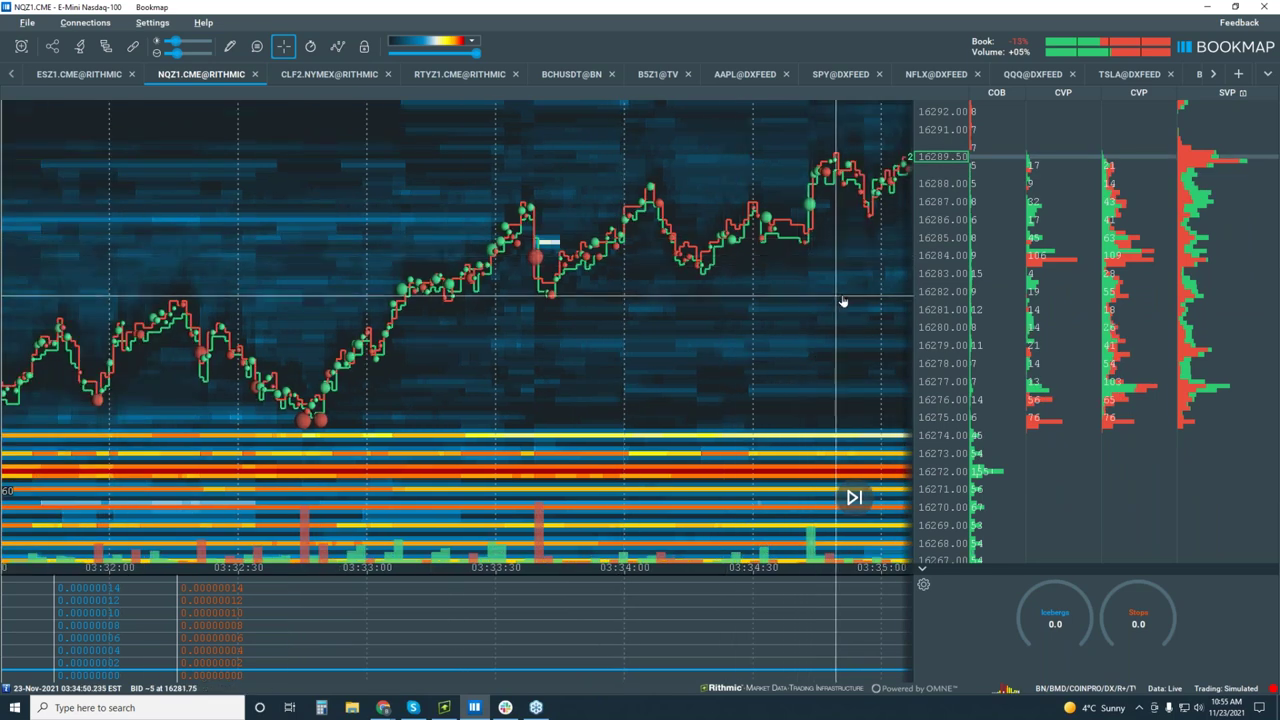
{"action": "left_click", "coordinate": [854, 500]}
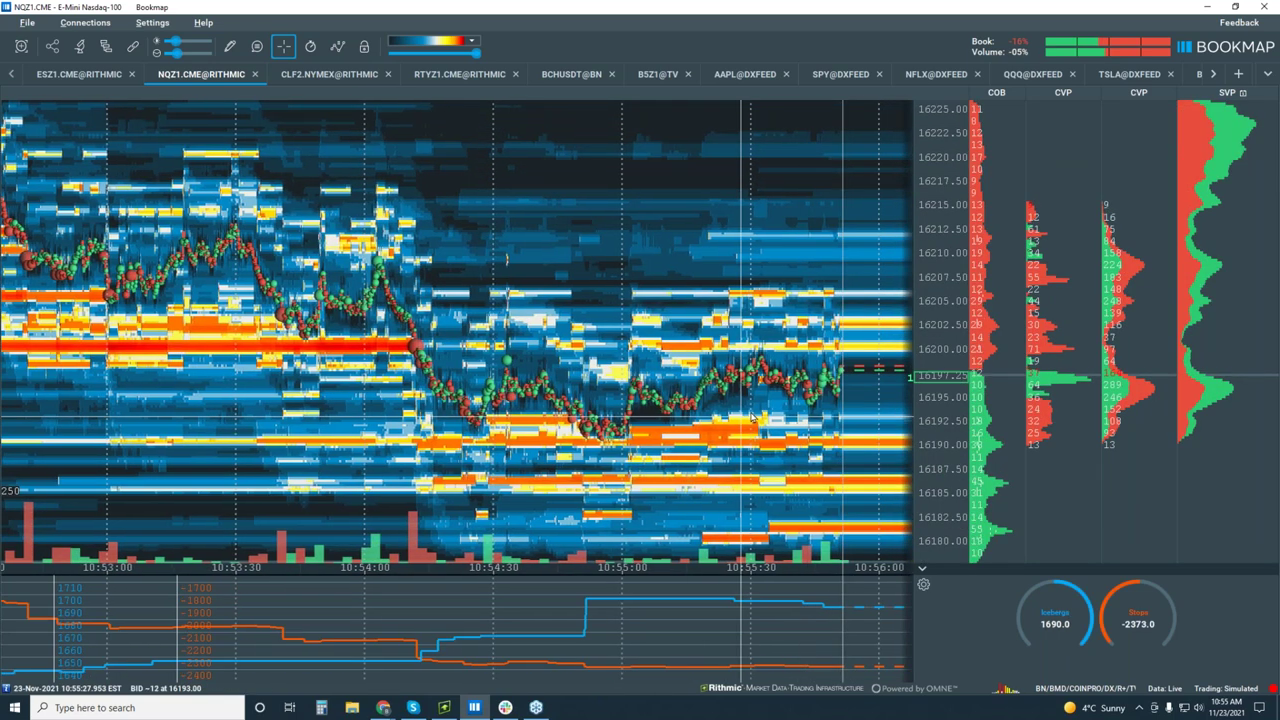
Step: Examine individual NQZ1 trades and bid-ask moves around 10:55:52 near 16197 at sub-second scale, and widen to several seconds
{"action": "scroll", "coordinate": [942, 408], "scroll_direction": "up", "scroll_amount": 2}
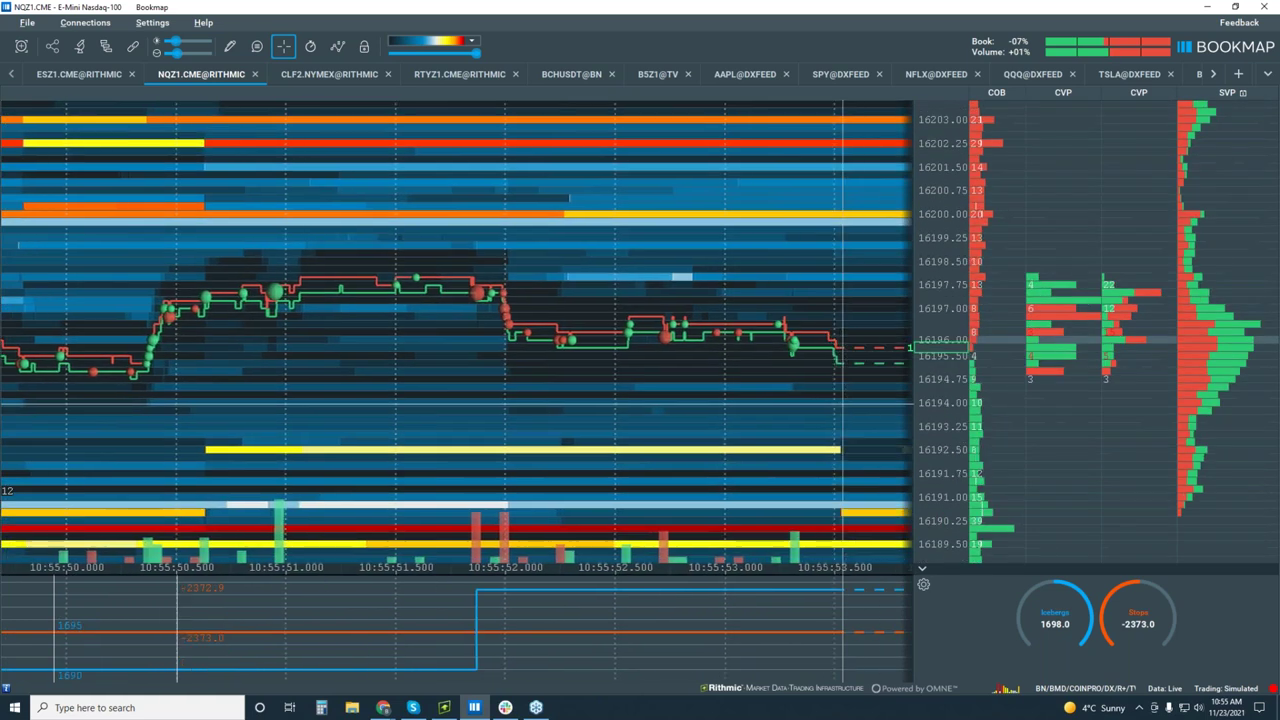
{"action": "scroll", "coordinate": [678, 367], "scroll_direction": "up", "scroll_amount": 4}
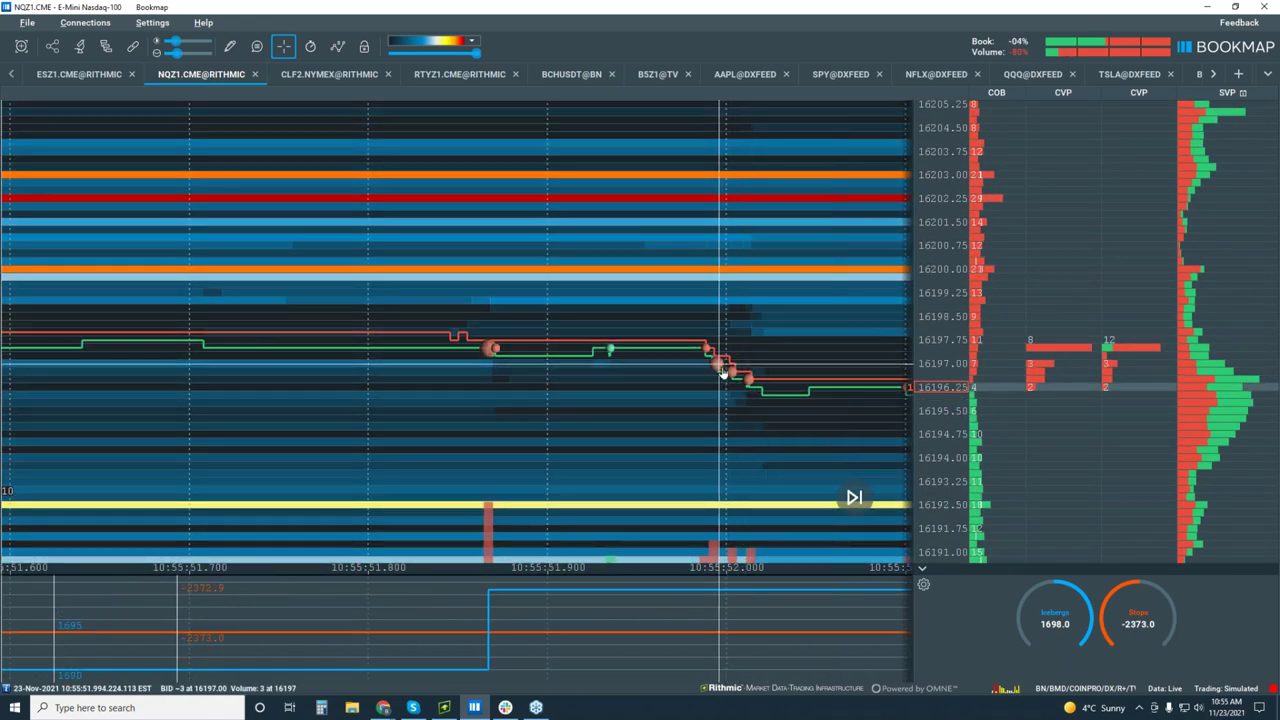
{"action": "scroll", "coordinate": [722, 370], "scroll_direction": "down", "scroll_amount": 2}
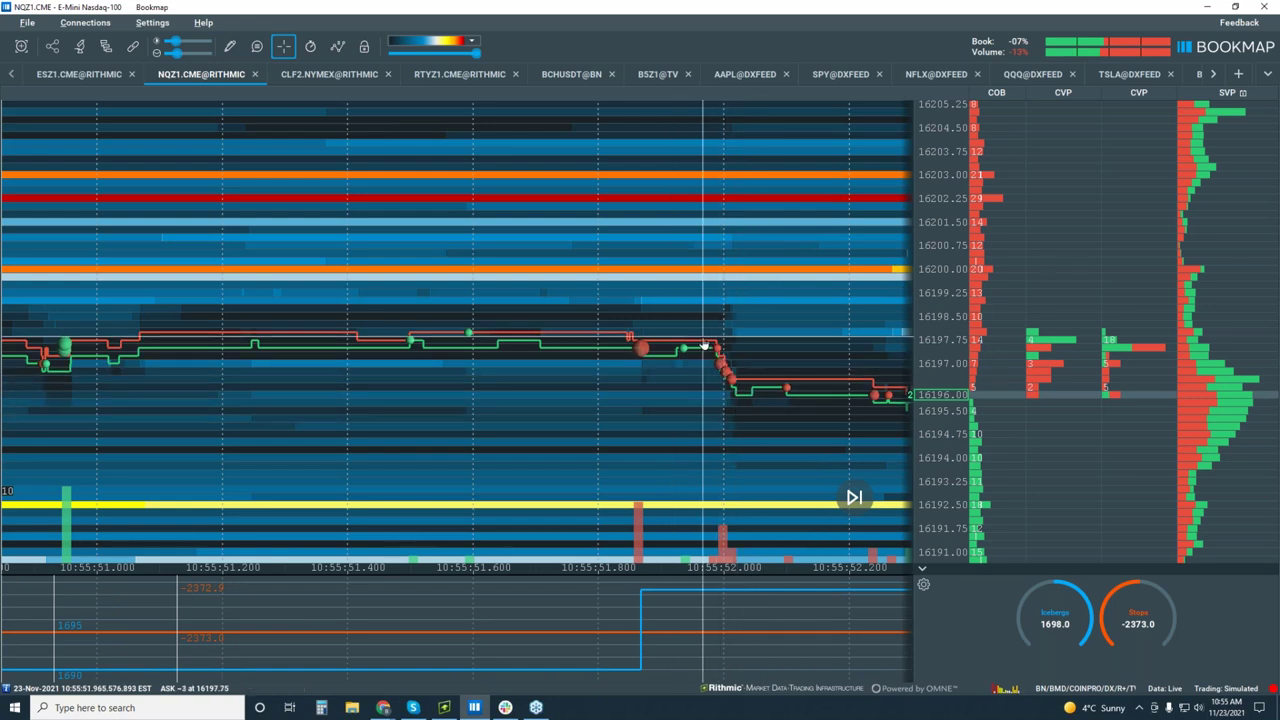
{"action": "scroll", "coordinate": [731, 390], "scroll_direction": "down", "scroll_amount": 3}
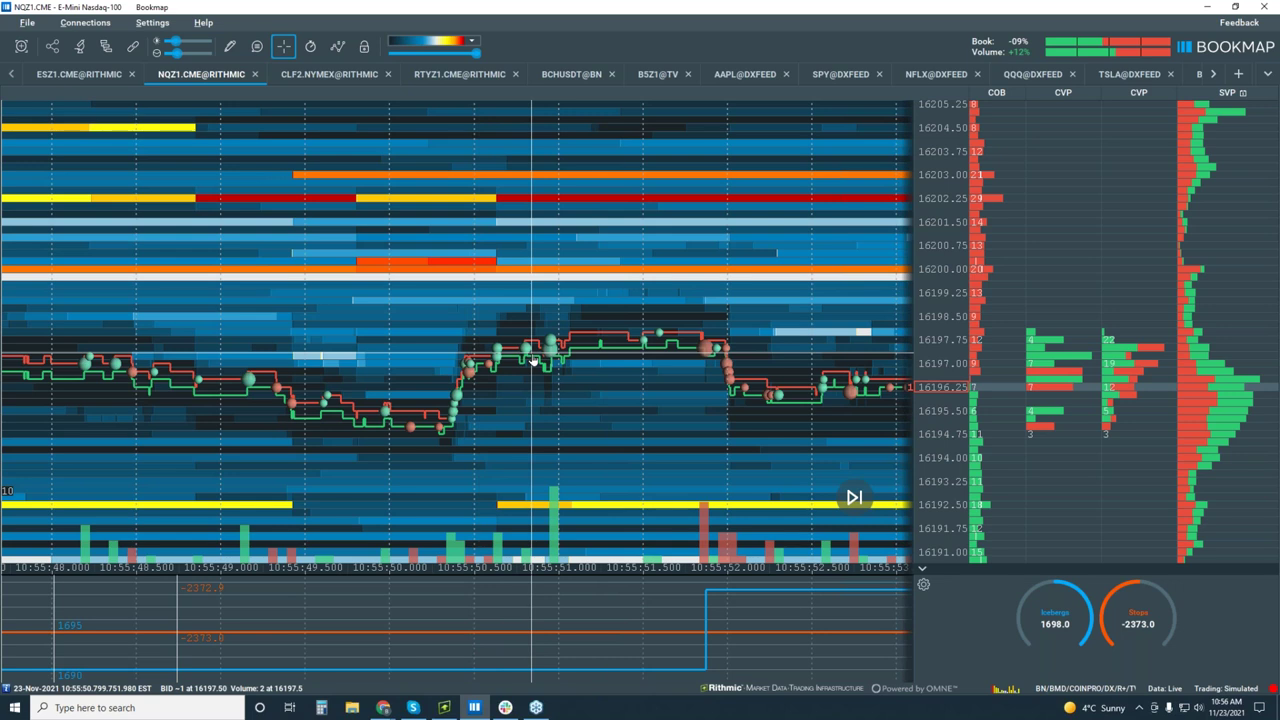
{"action": "scroll", "coordinate": [533, 362], "scroll_direction": "down", "scroll_amount": 4}
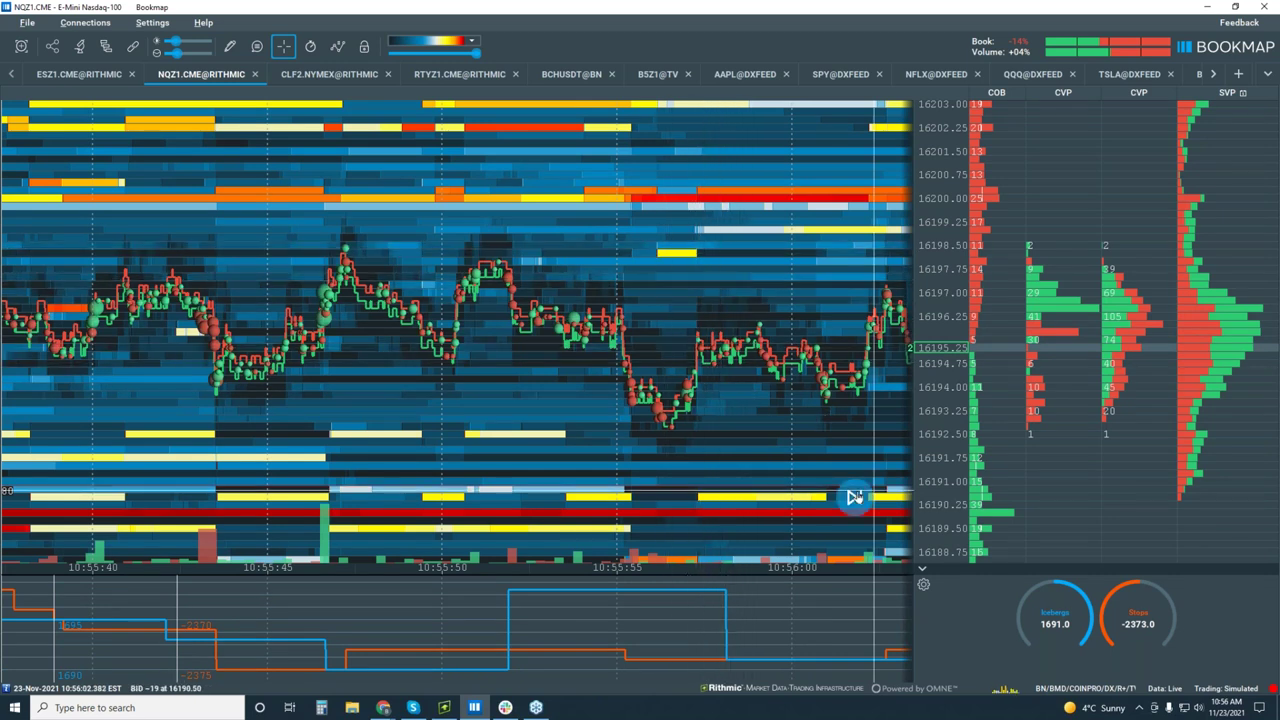
Step: Return to live NQZ1 and examine the drop through 16190 against the decline since about 10:52 and liquidity down to 16170
{"action": "scroll", "coordinate": [697, 312], "scroll_direction": "down", "scroll_amount": 2}
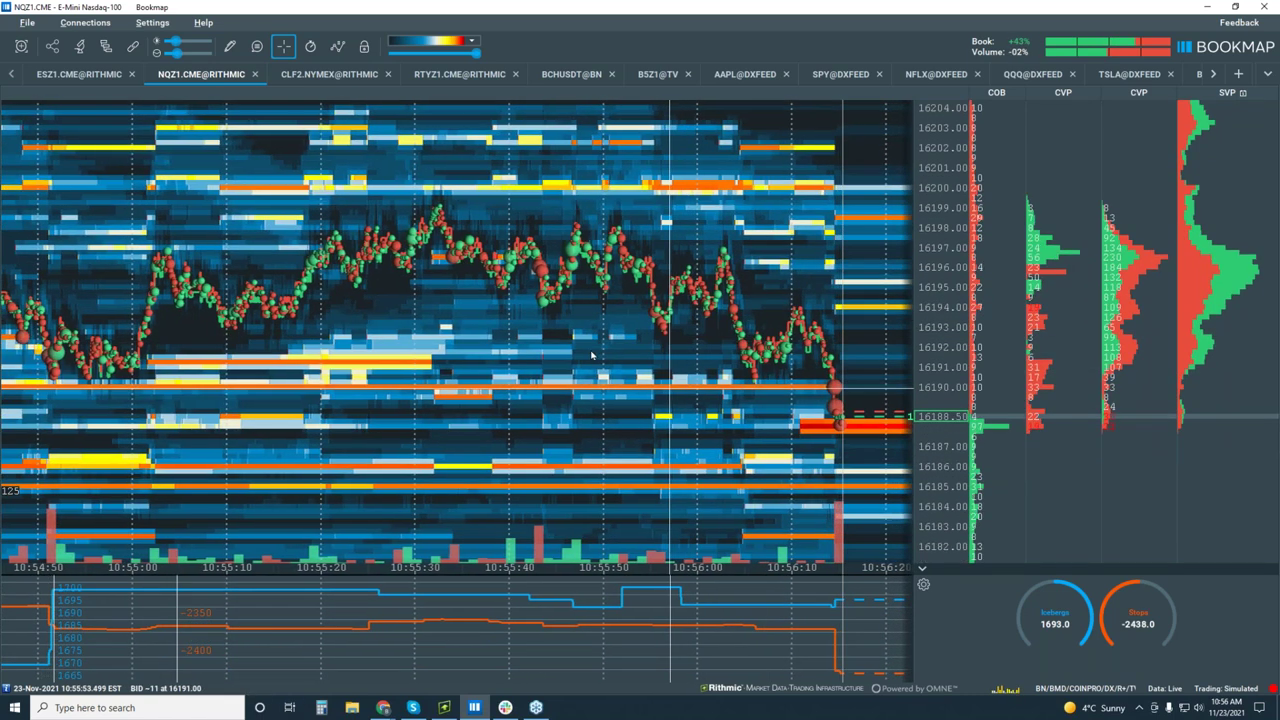
{"action": "scroll", "coordinate": [580, 352], "scroll_direction": "down", "scroll_amount": 2}
{"action": "scroll", "coordinate": [580, 352], "scroll_direction": "down", "scroll_amount": 1}
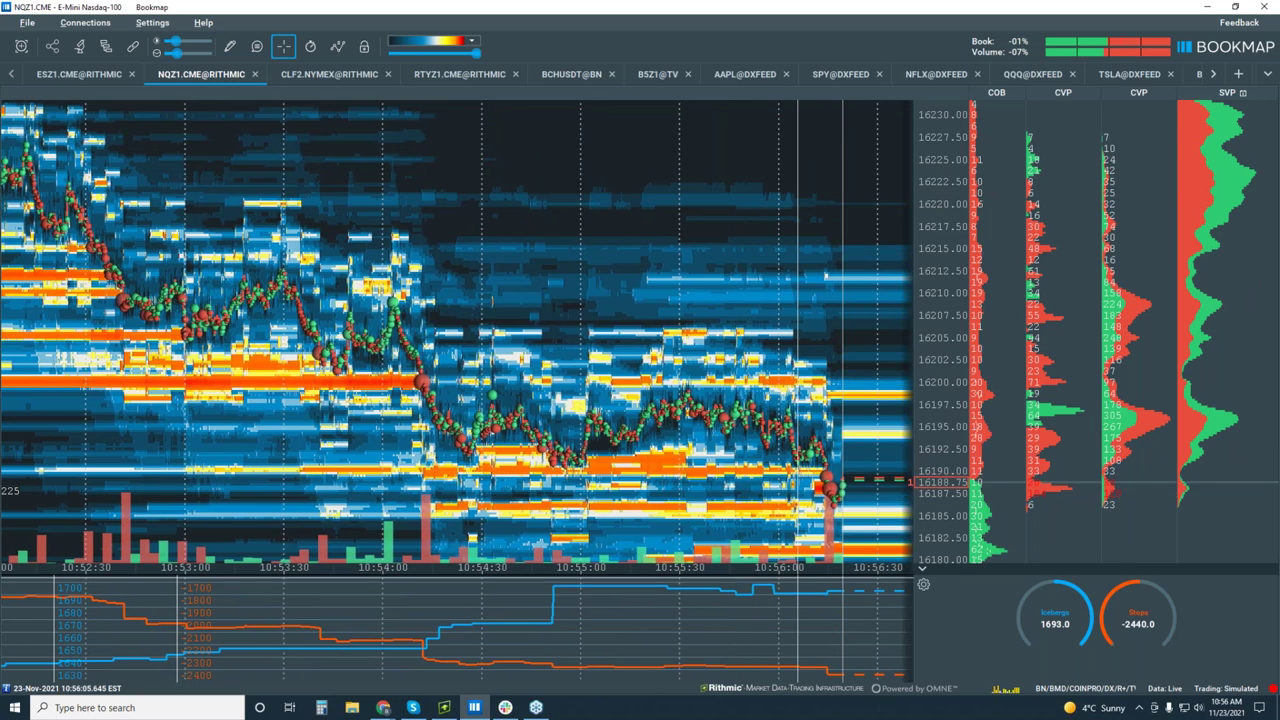
{"action": "scroll", "coordinate": [941, 343], "scroll_direction": "down", "scroll_amount": 2}
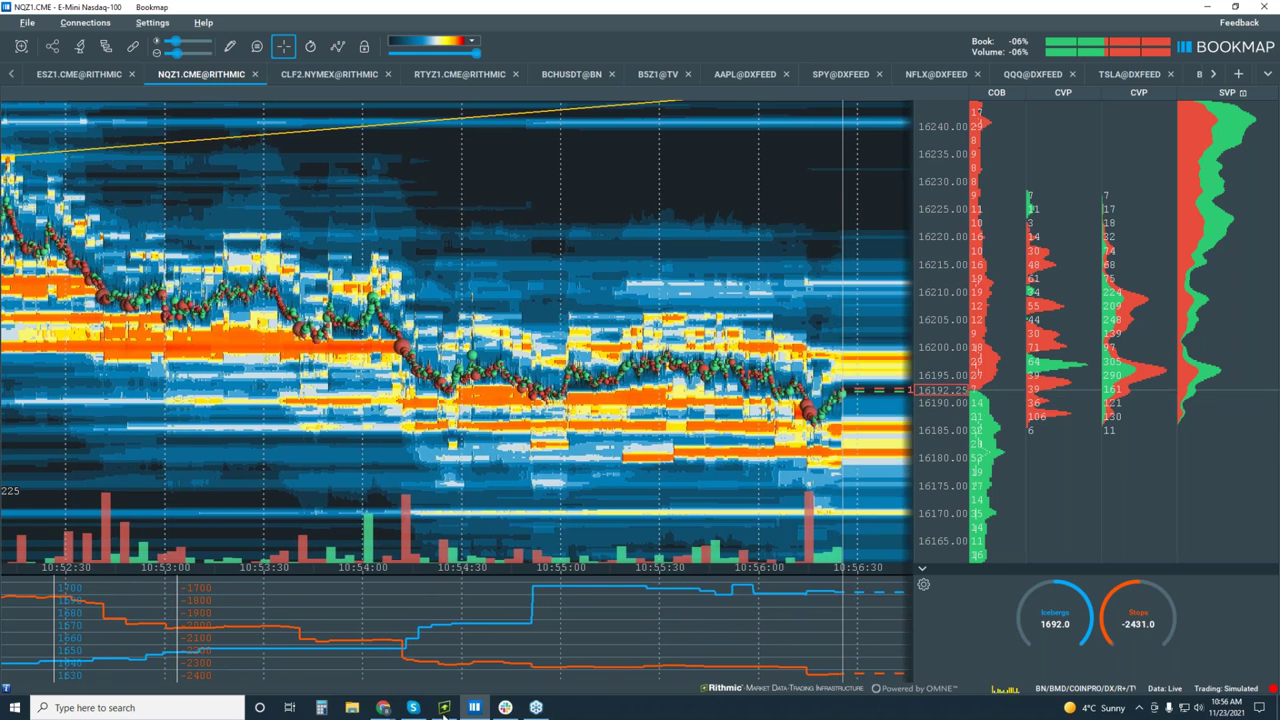
Step: Switch to Rithmic Trader Pro, inspect mid-November price levels on the daily NQZ1 chart, and return to Bookmap
{"action": "left_click", "coordinate": [445, 708]}
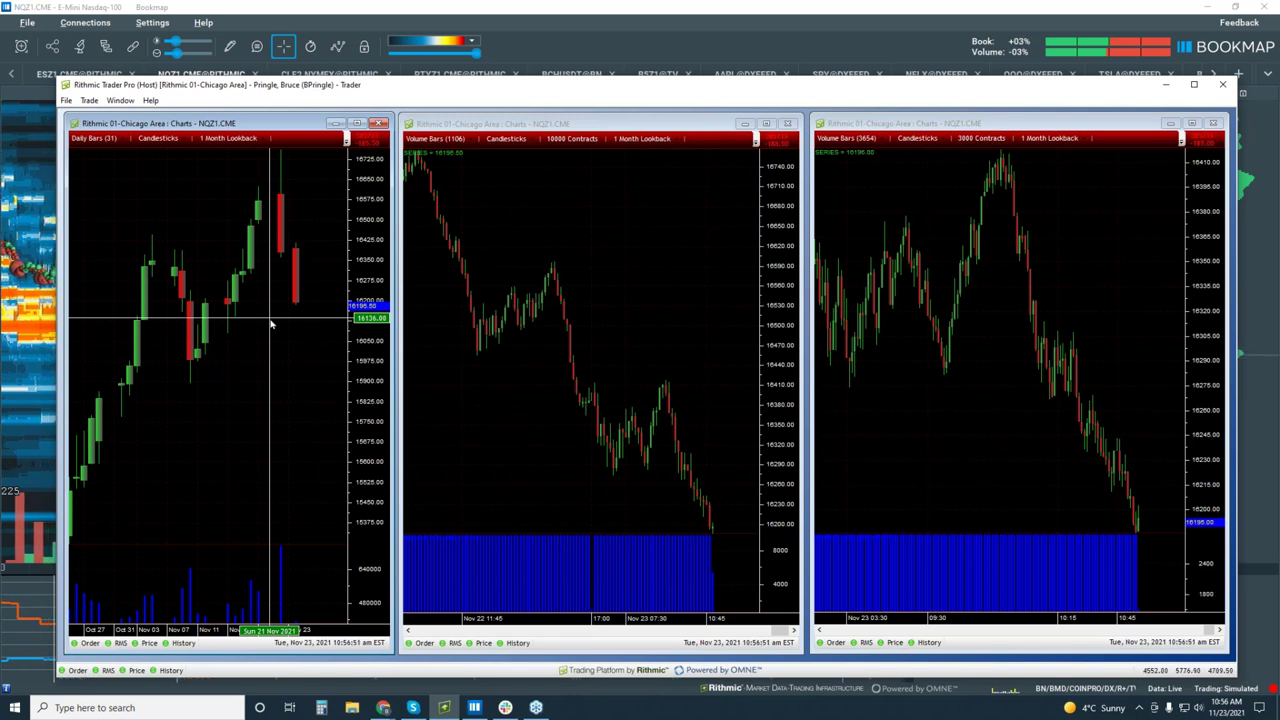
{"action": "left_click", "coordinate": [270, 323]}
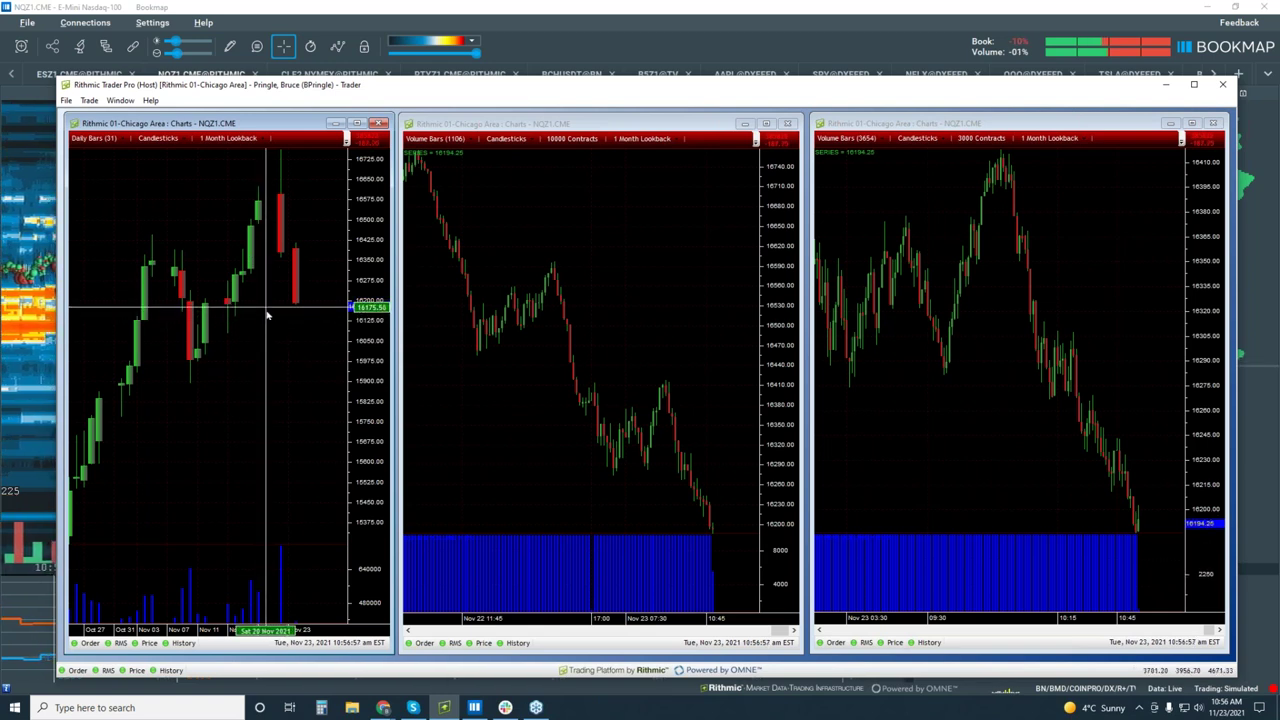
{"action": "left_click_drag", "start_coordinate": [267, 322], "coordinate": [241, 337]}
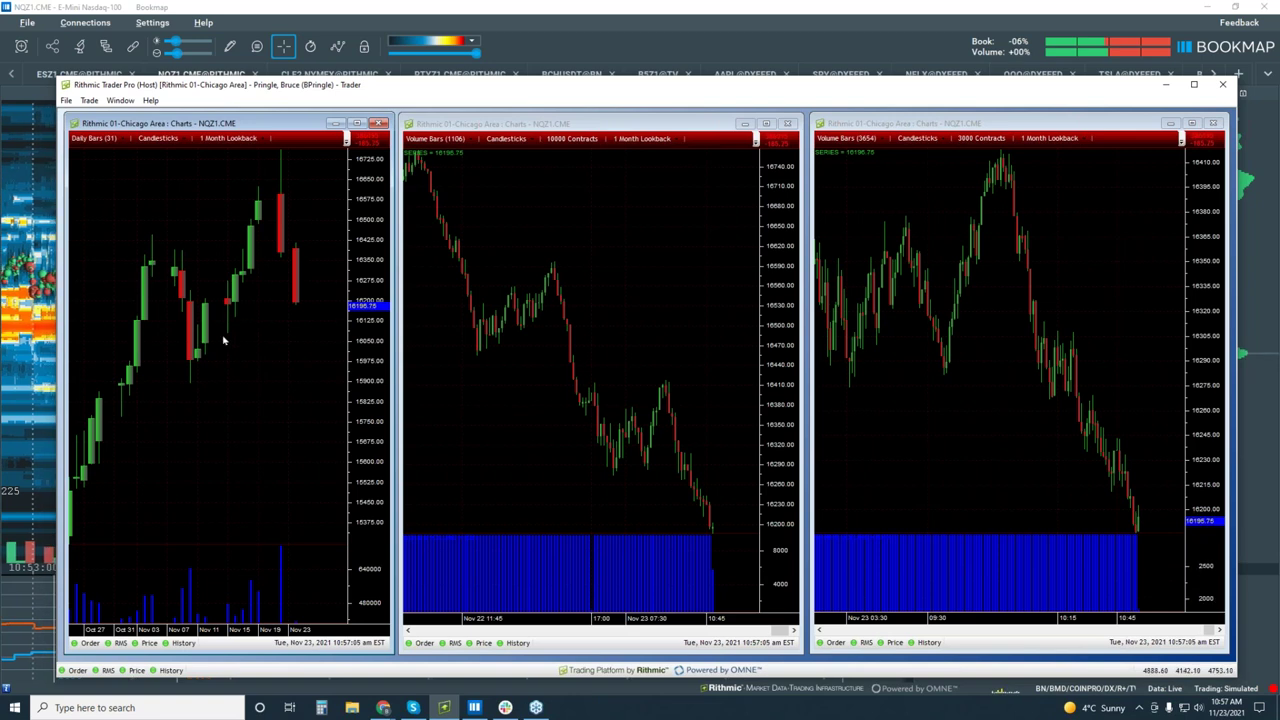
{"action": "left_click", "coordinate": [465, 73]}
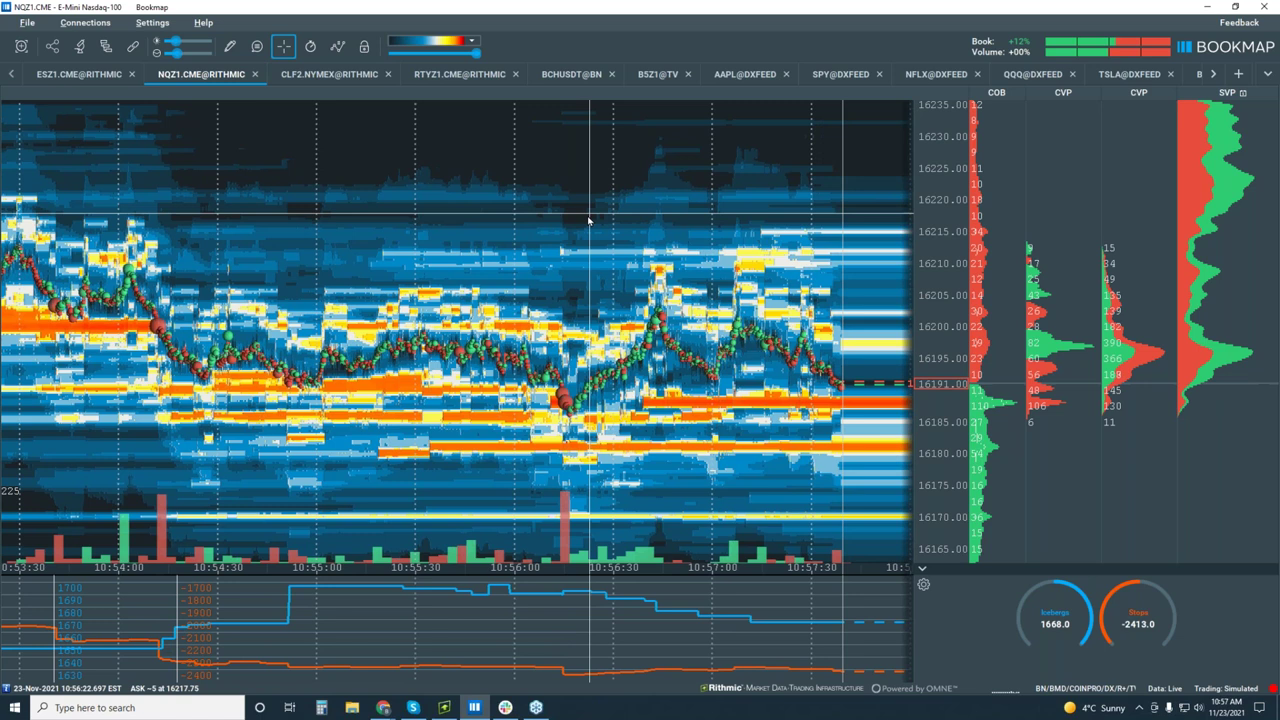
Step: Review the NQZ1 sell-off since about 09:45 against the liquidity bands between 16150 and 16500
{"action": "scroll", "coordinate": [595, 218], "scroll_direction": "down", "scroll_amount": 6}
{"action": "scroll", "coordinate": [588, 220], "scroll_direction": "down", "scroll_amount": 4}
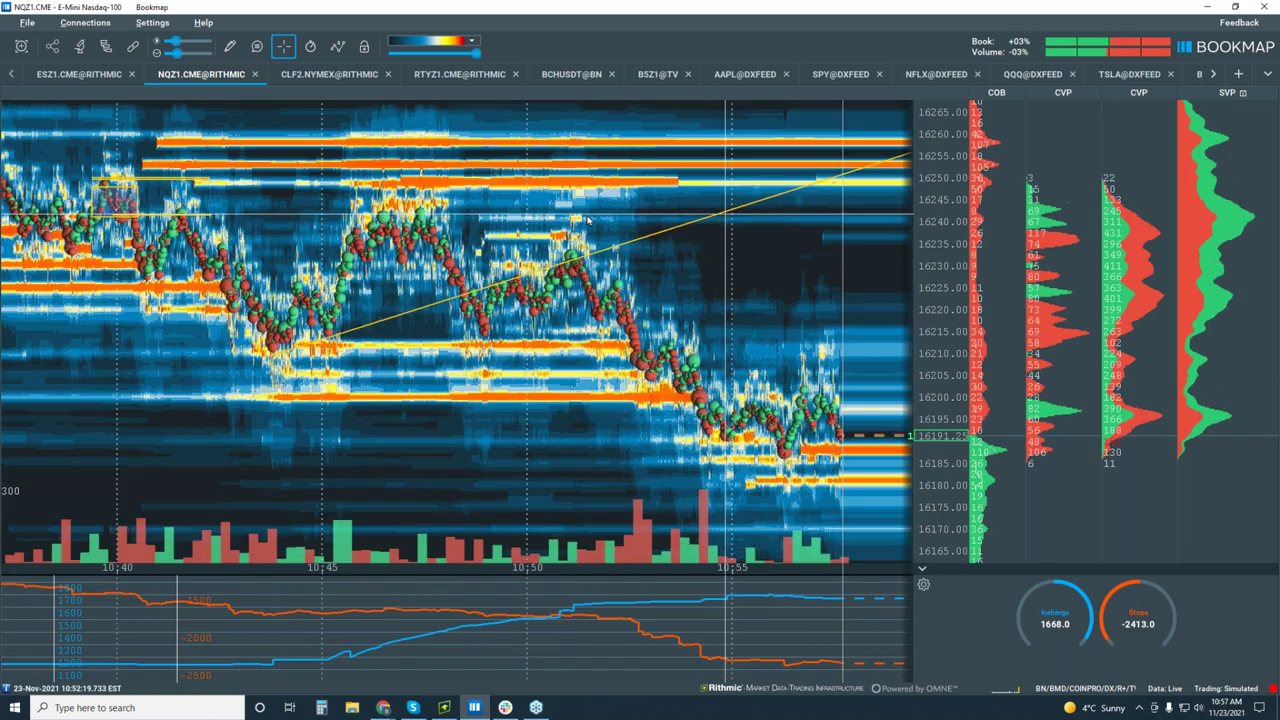
{"action": "scroll", "coordinate": [633, 275], "scroll_direction": "down", "scroll_amount": 3}
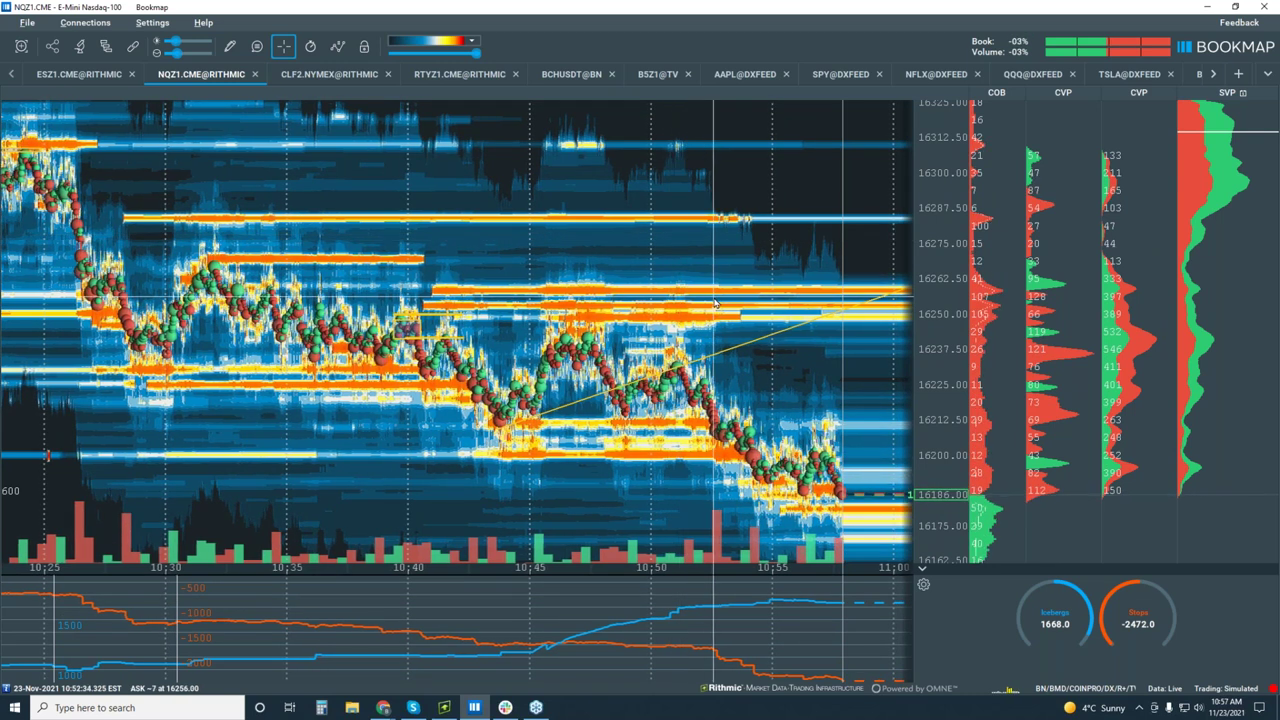
{"action": "scroll", "coordinate": [872, 291], "scroll_direction": "down", "scroll_amount": 5}
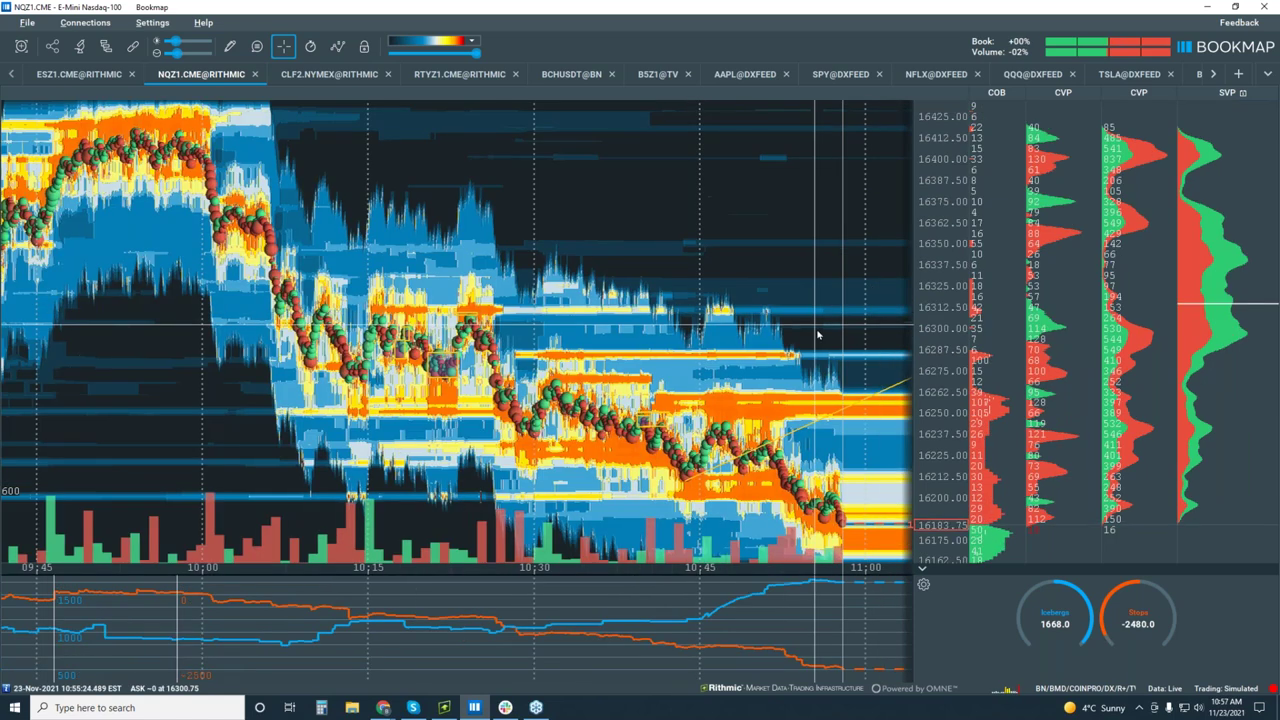
{"action": "scroll", "coordinate": [948, 244], "scroll_direction": "down", "scroll_amount": 3}
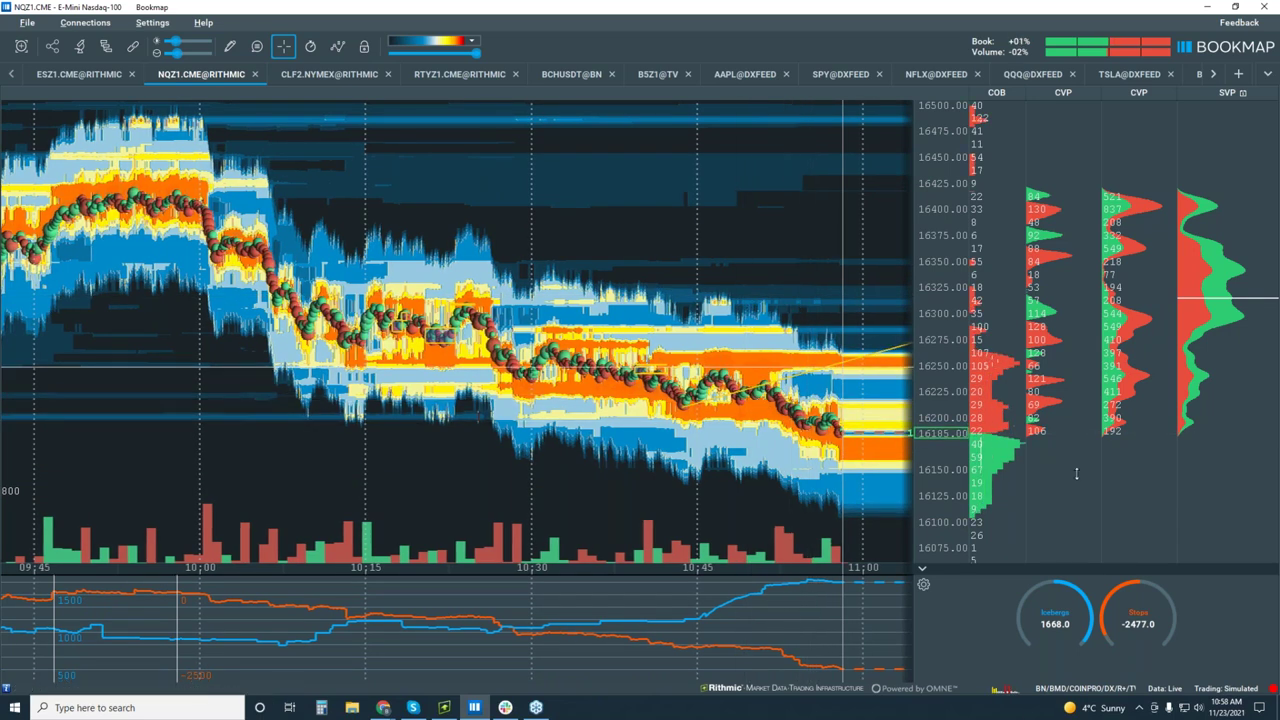
{"action": "scroll", "coordinate": [945, 446], "scroll_direction": "up", "scroll_amount": 4}
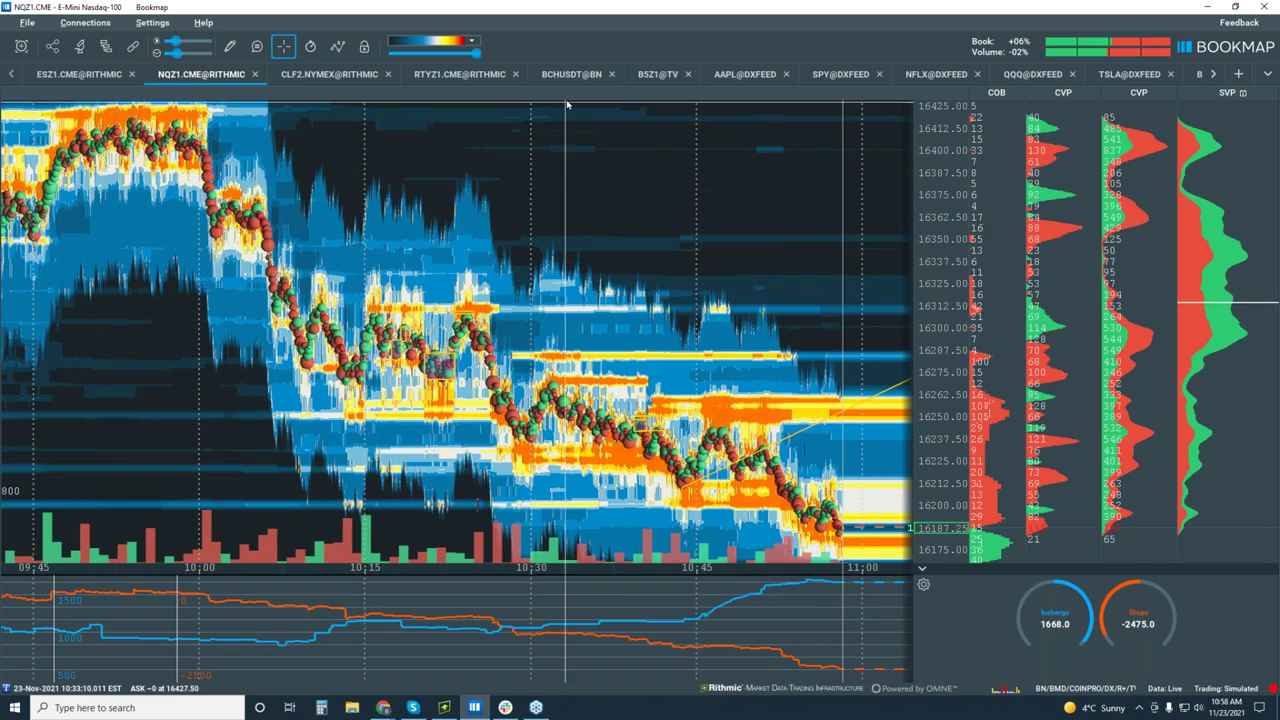
Step: Check the CLF2 crude oil heatmap, and return to NQZ1 to view its sell-off over a wider price range
{"action": "left_click", "coordinate": [330, 75]}
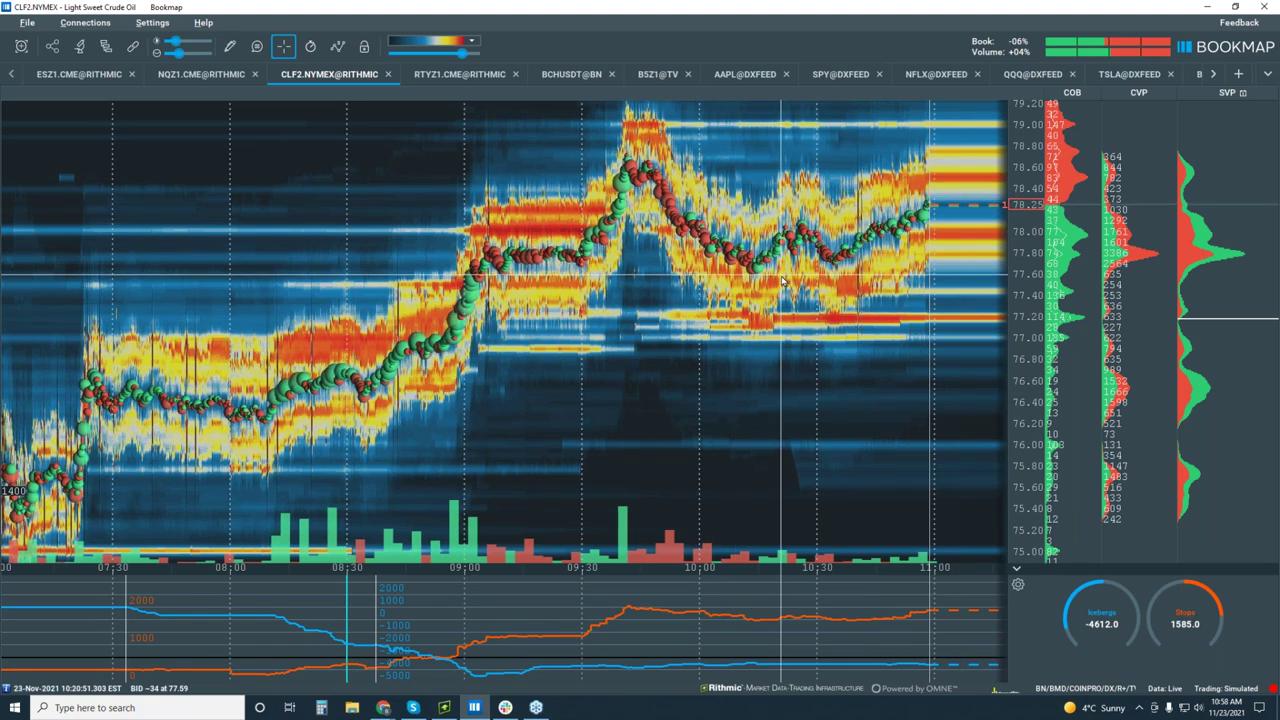
{"action": "left_click", "coordinate": [186, 76]}
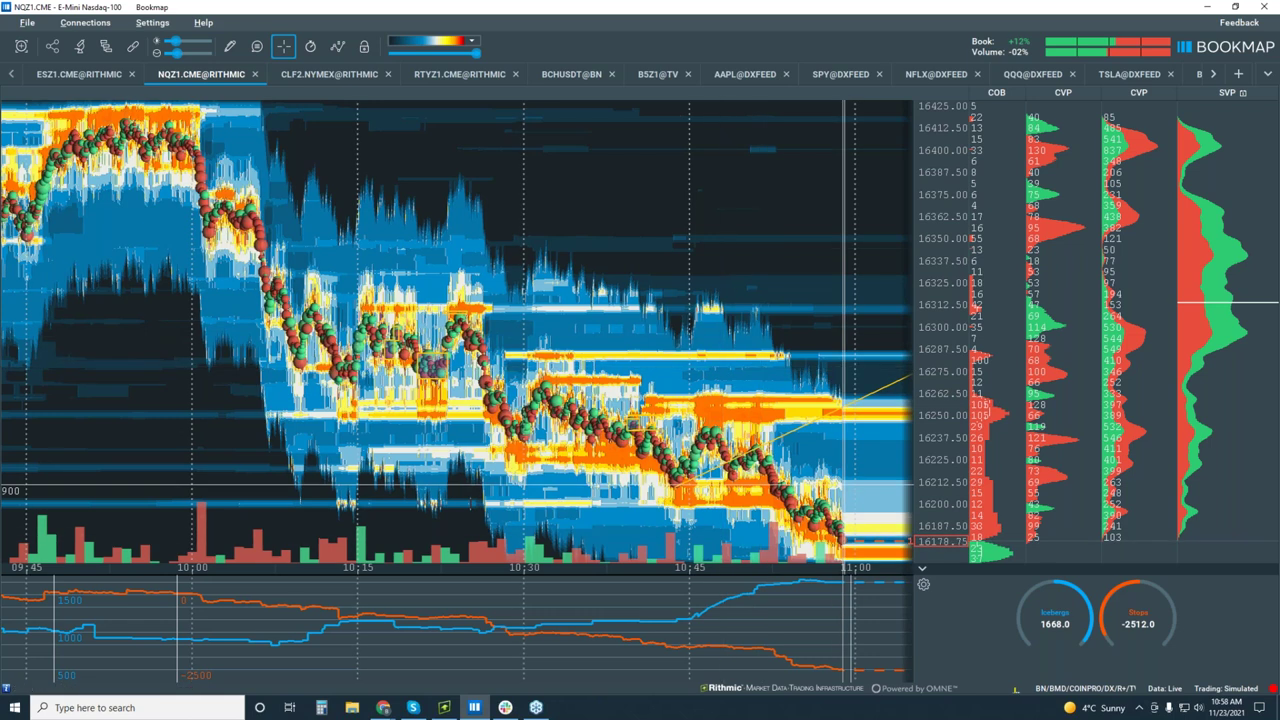
{"action": "scroll", "coordinate": [770, 259], "scroll_direction": "down", "scroll_amount": 3}
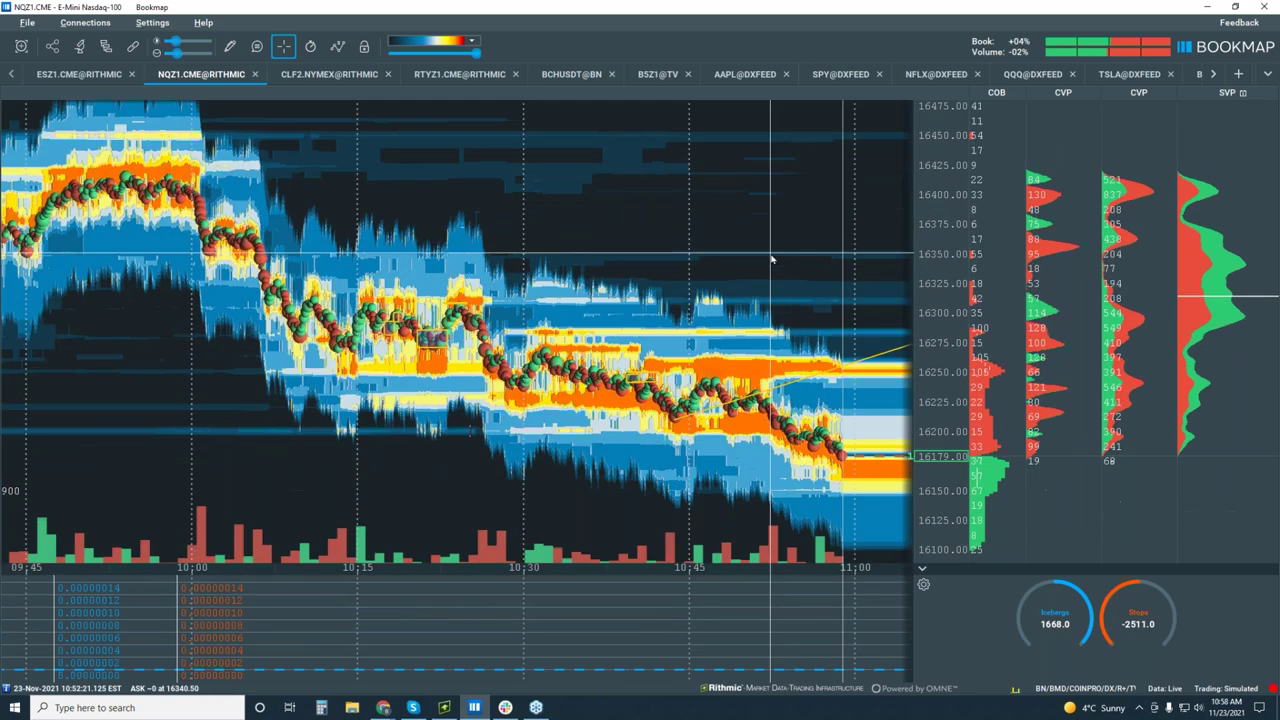